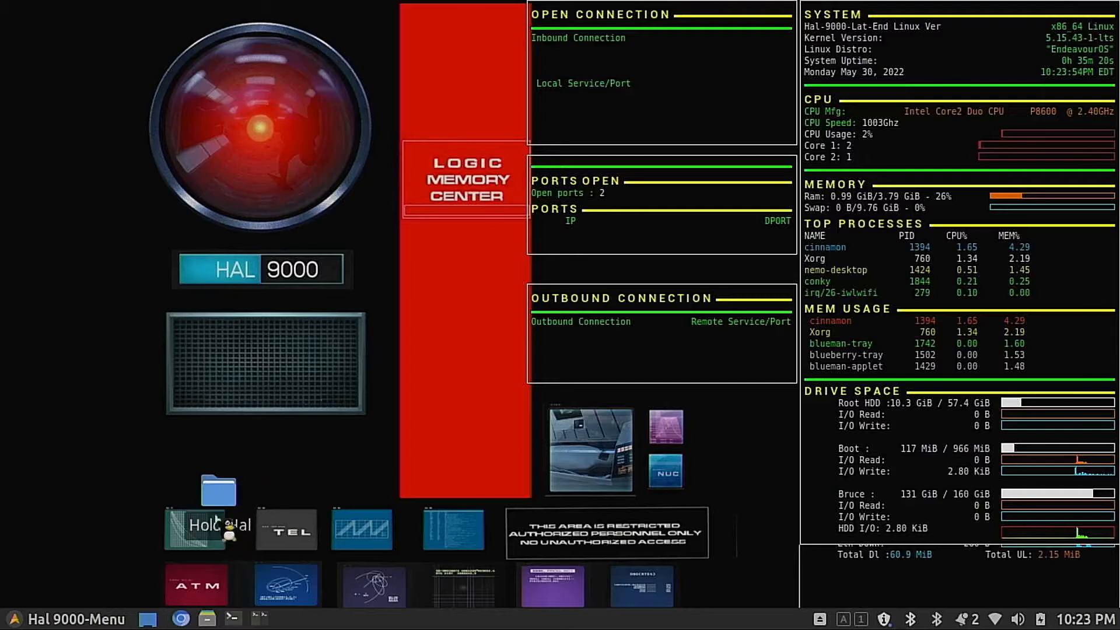
Step: Move the Hold-Hal desktop folder to the empty black area beside the wallpaper's speaker grille
left_click(210, 489)
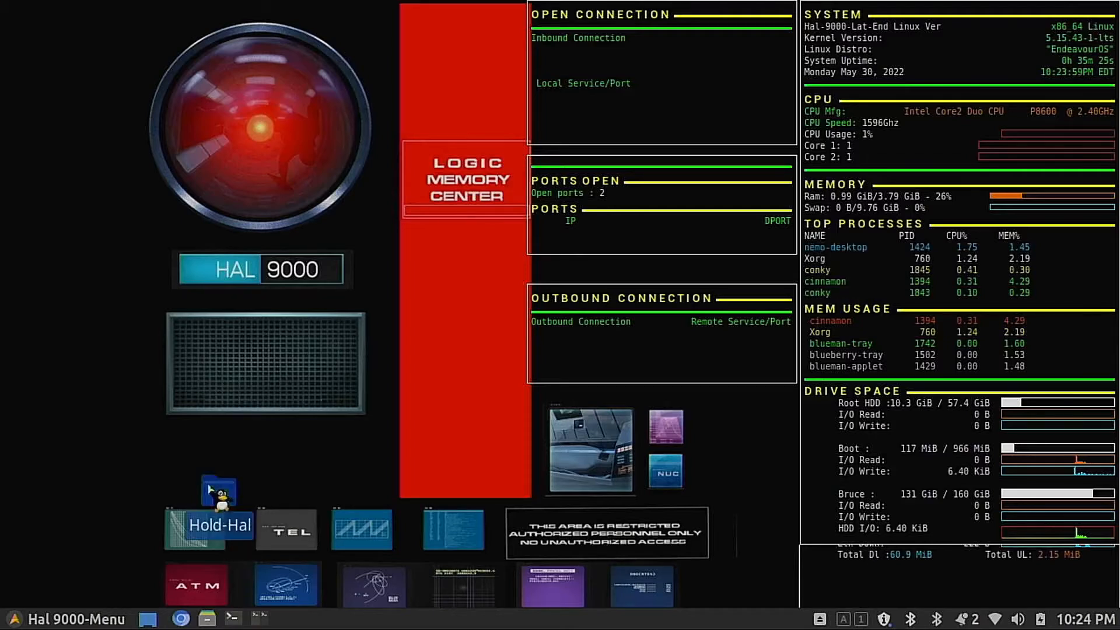
left_click_drag(209, 489, 201, 454)
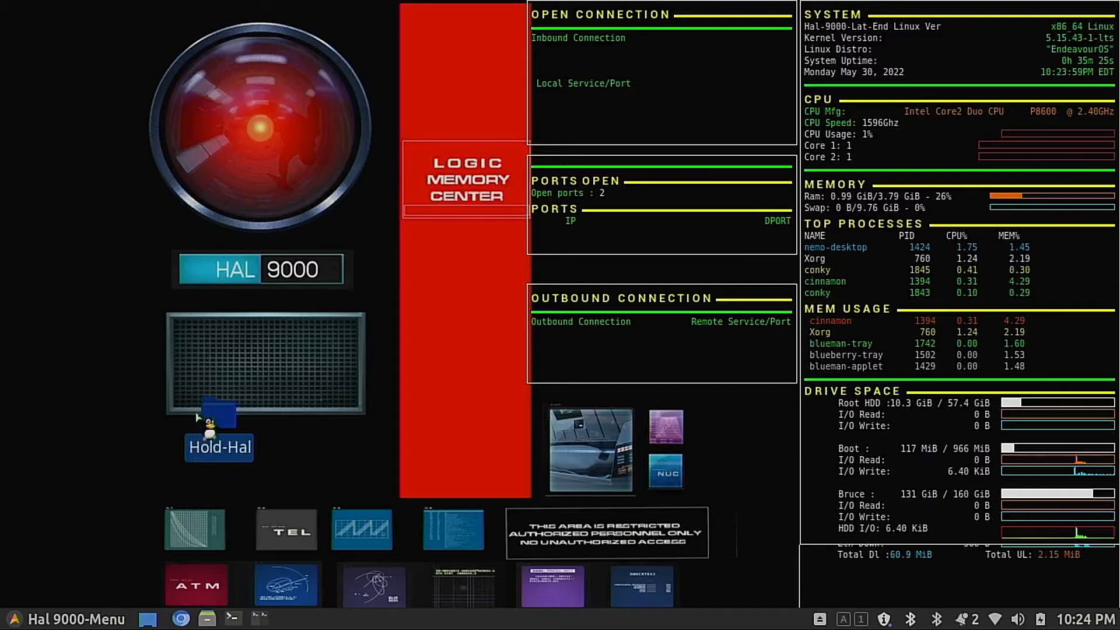
left_click_drag(208, 432, 117, 477)
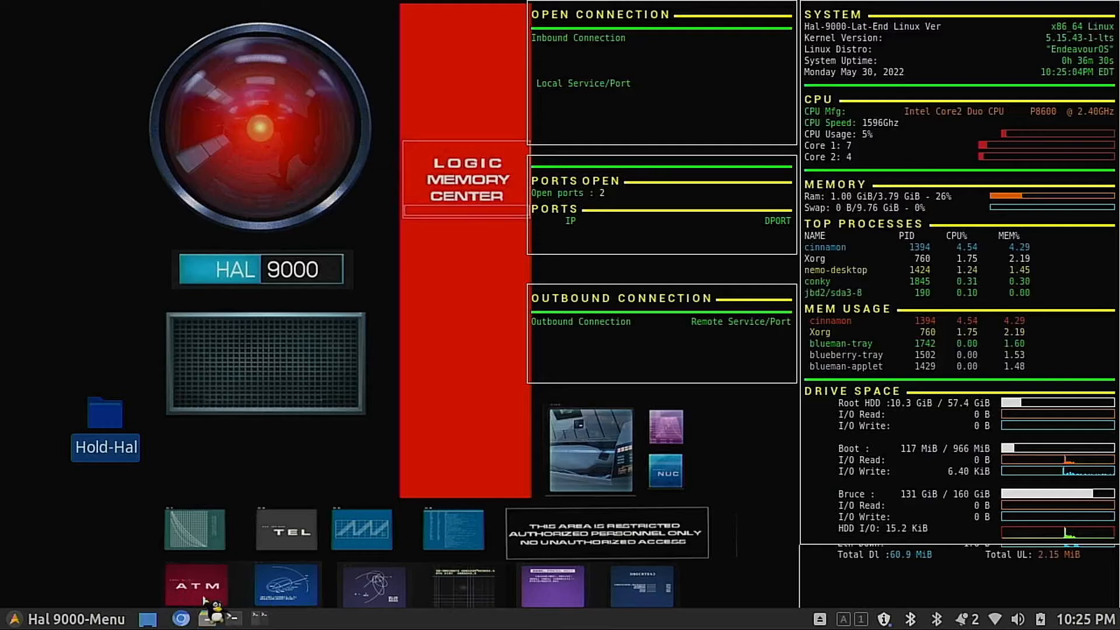
Step: Open the Nemo file manager and browse to the /usr/share/backgrounds/Hal-9000 folder to look over its images
left_click(222, 622)
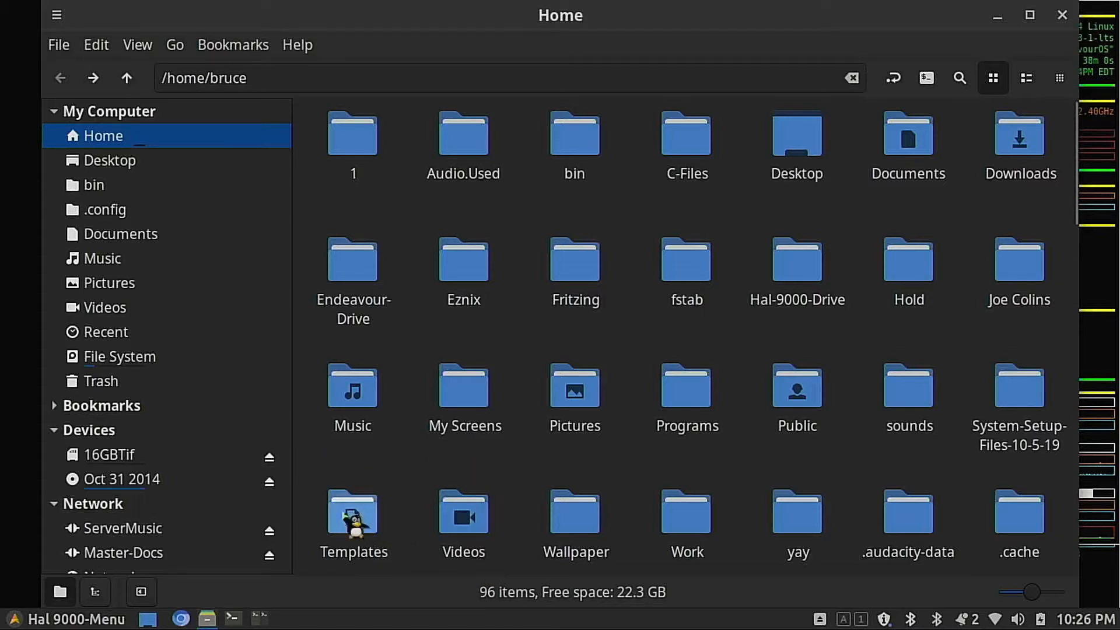
left_click(108, 359)
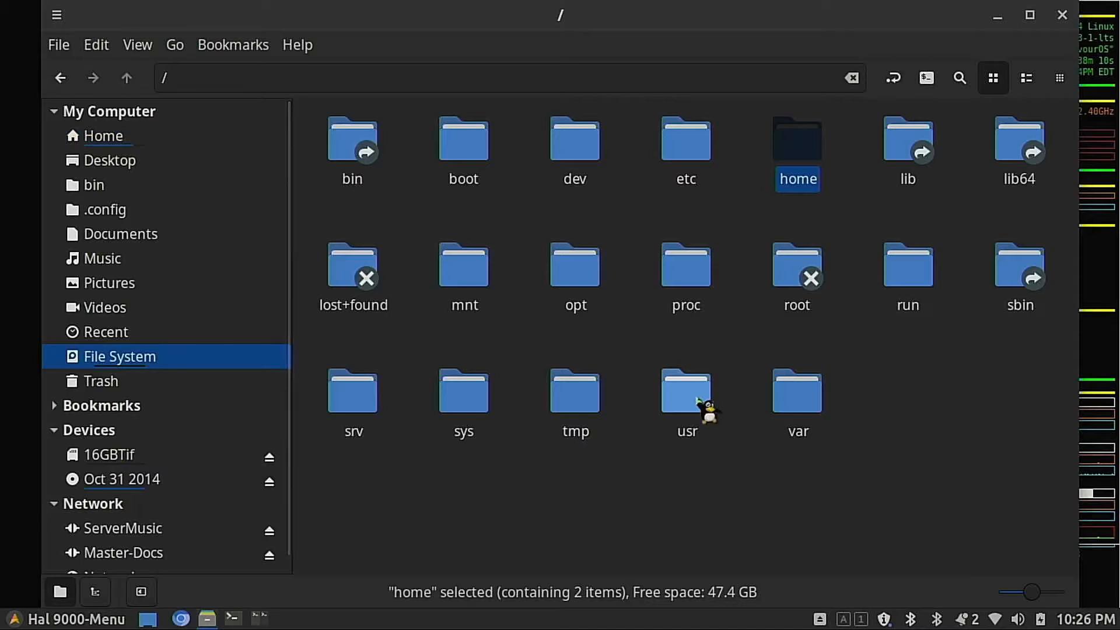
double_click(706, 412)
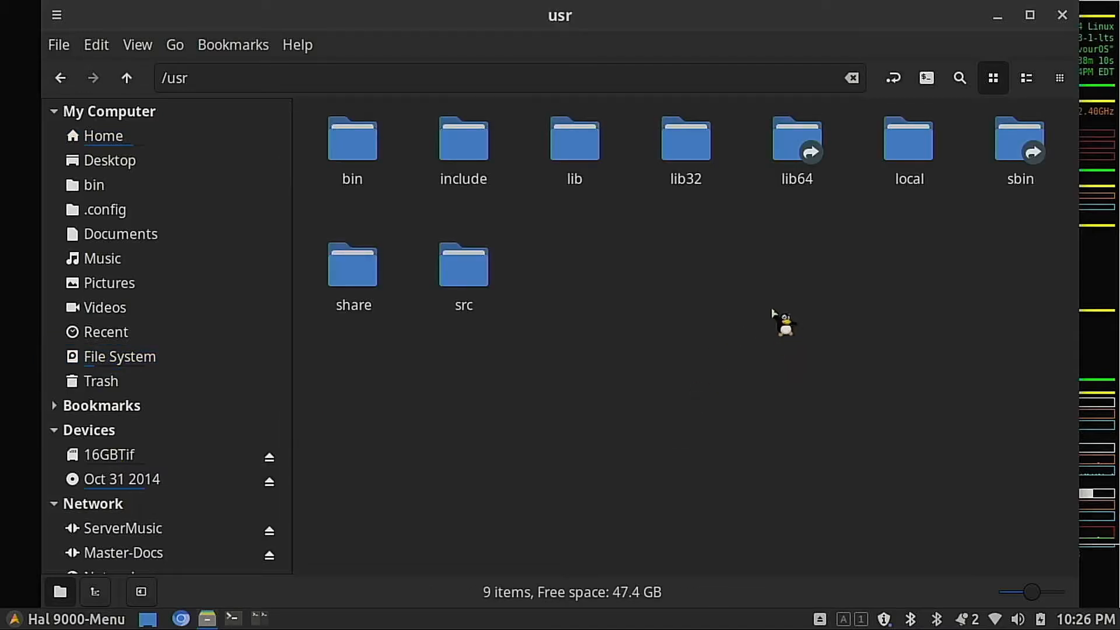
double_click(366, 273)
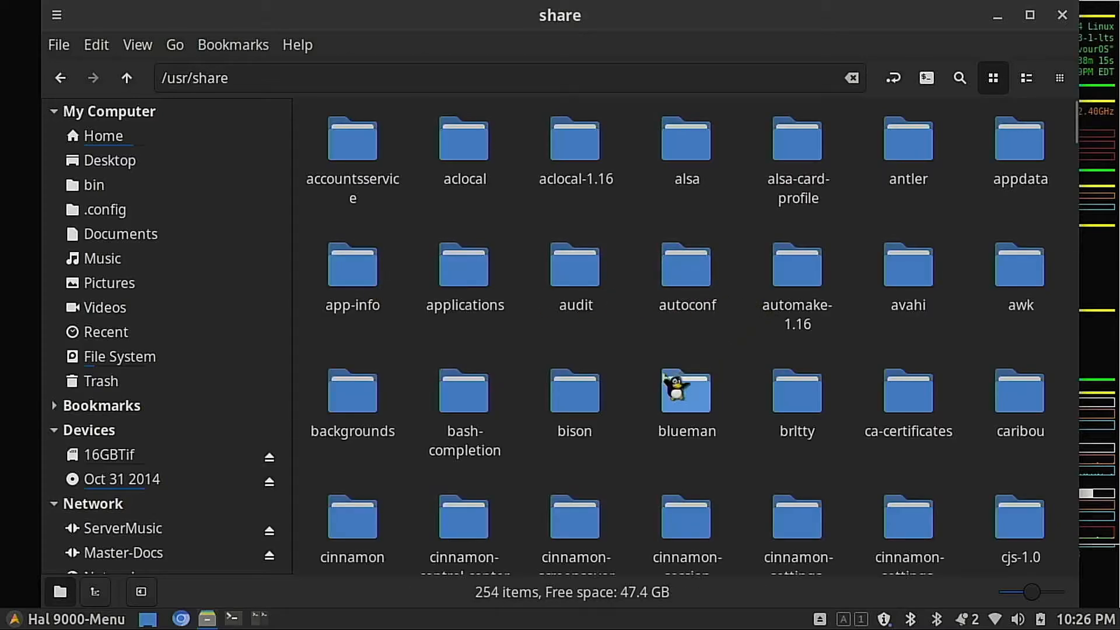
double_click(368, 404)
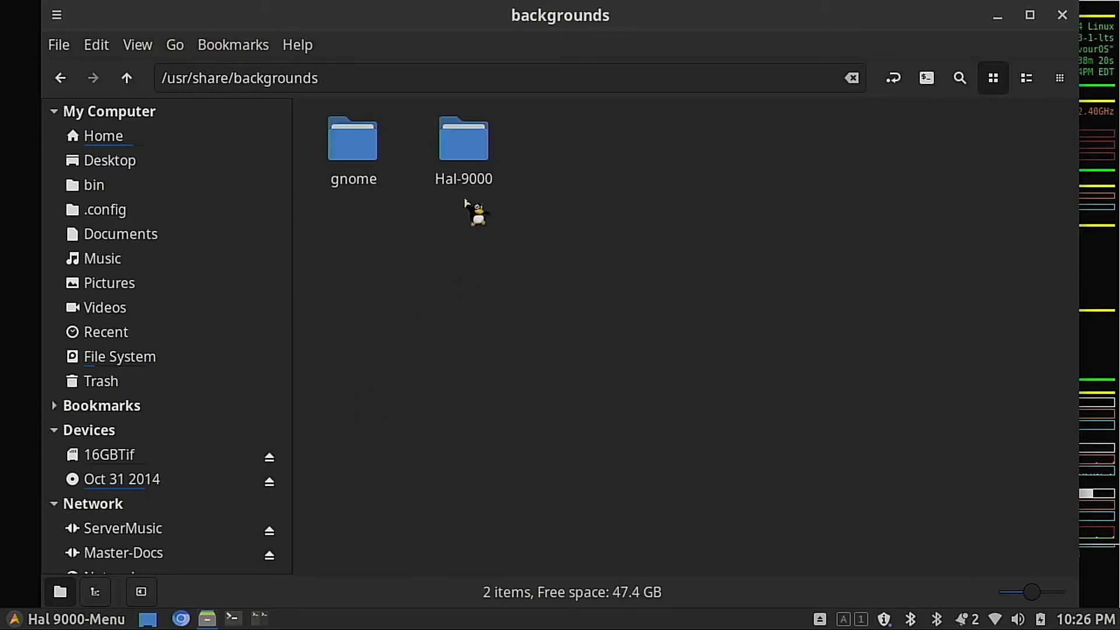
double_click(467, 161)
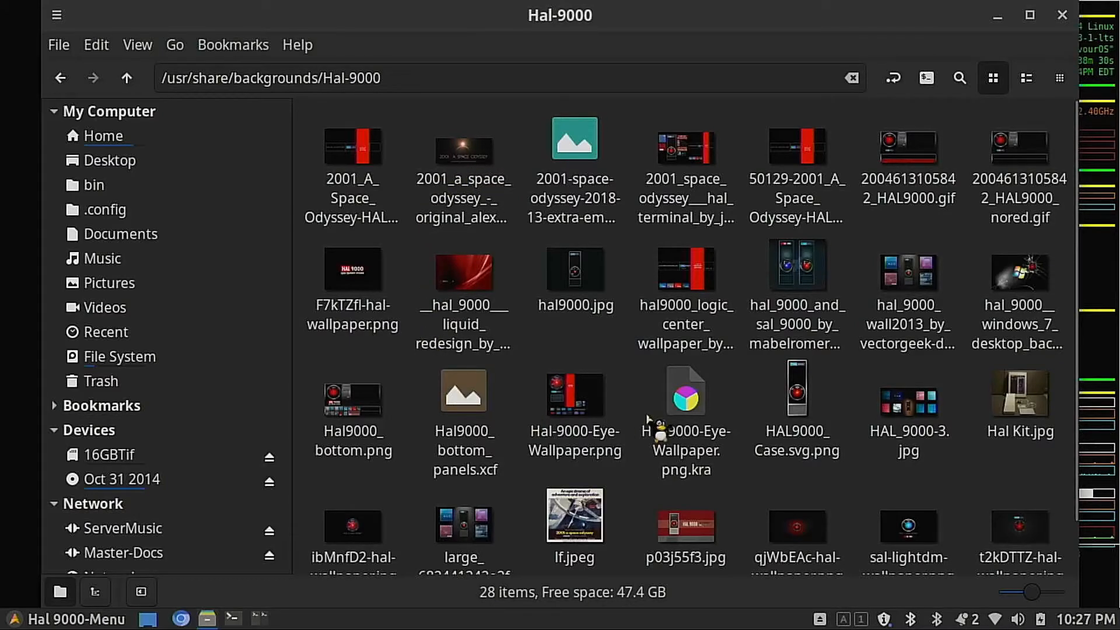
scroll(647, 418, "down", 2)
scroll(670, 431, "up", 2)
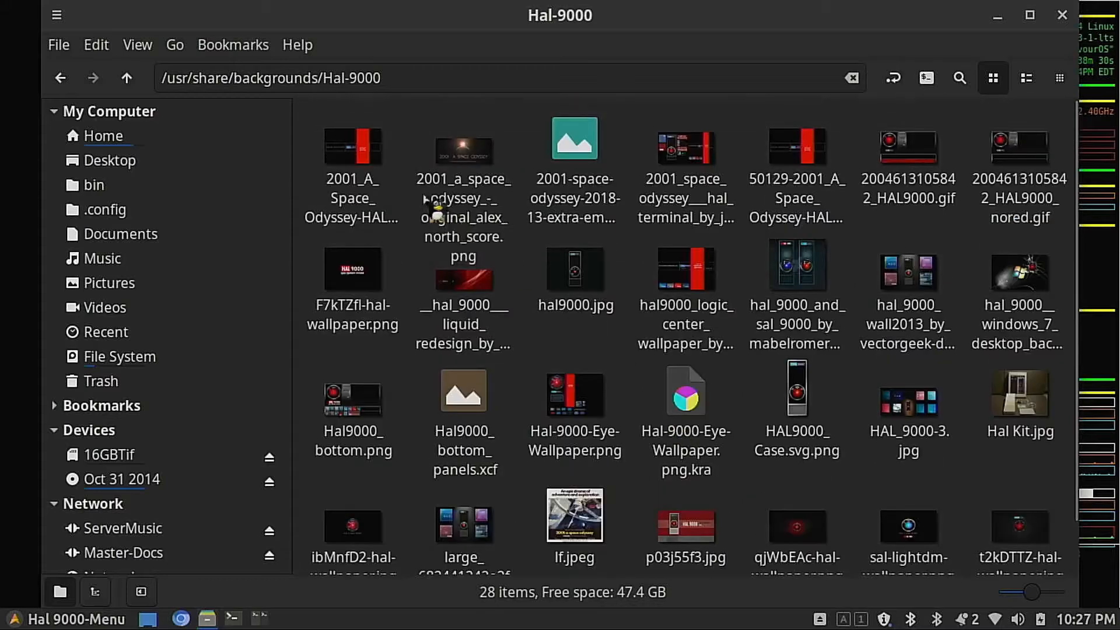
Step: View the Hal-9000 wallpapers one after another in Image Viewer, from 2001_A_Space_Odyssey-HAL_9000.png through lf.jpeg
right_click(367, 153)
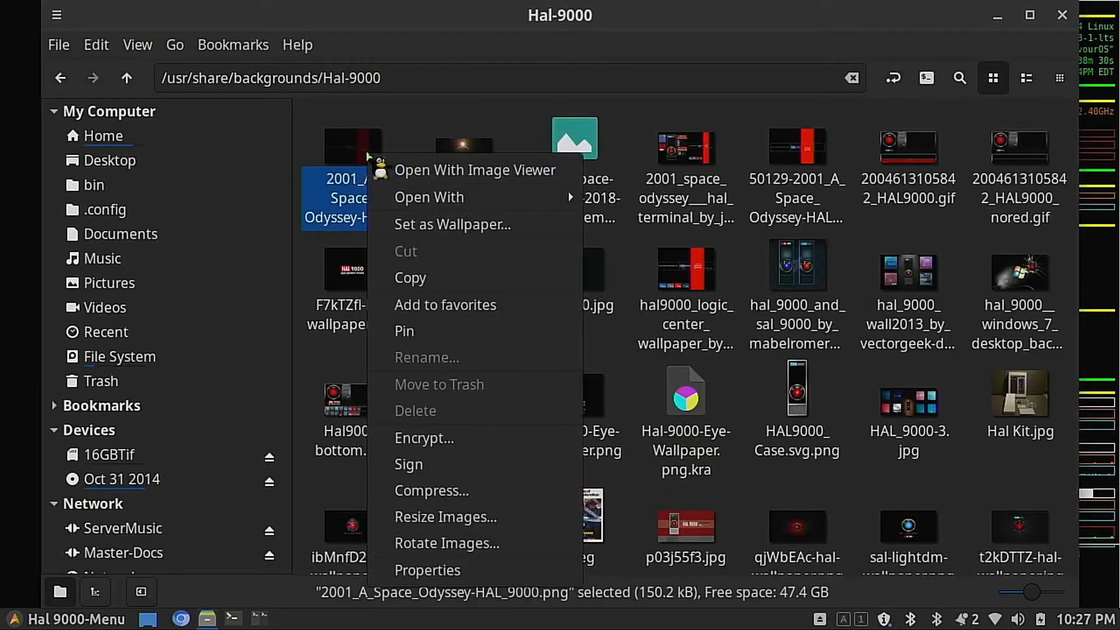
left_click(424, 170)
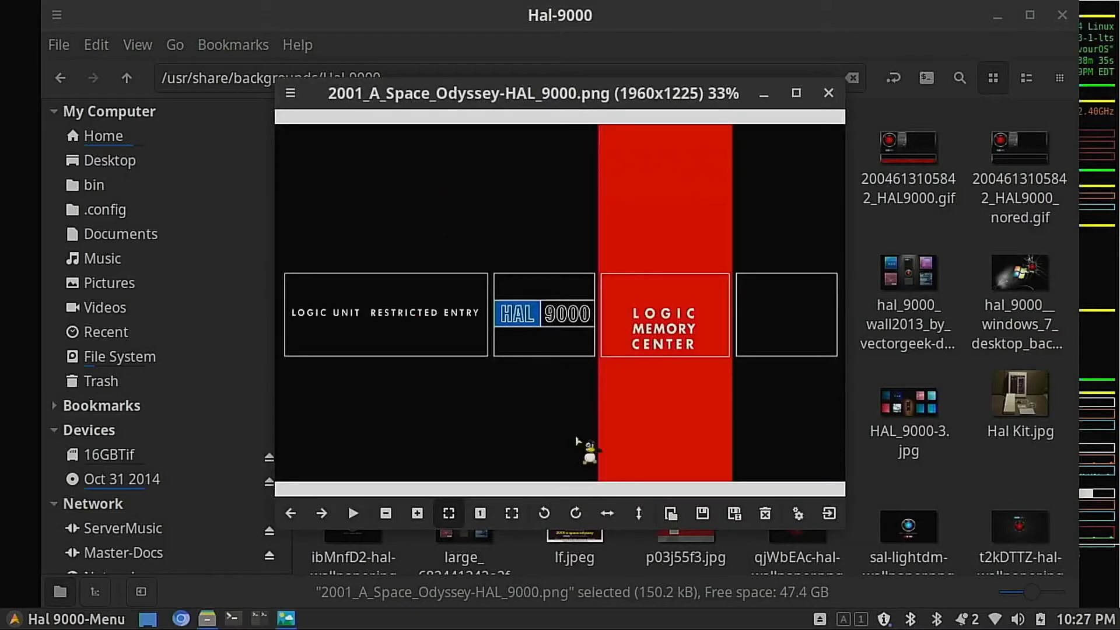
left_click(322, 513)
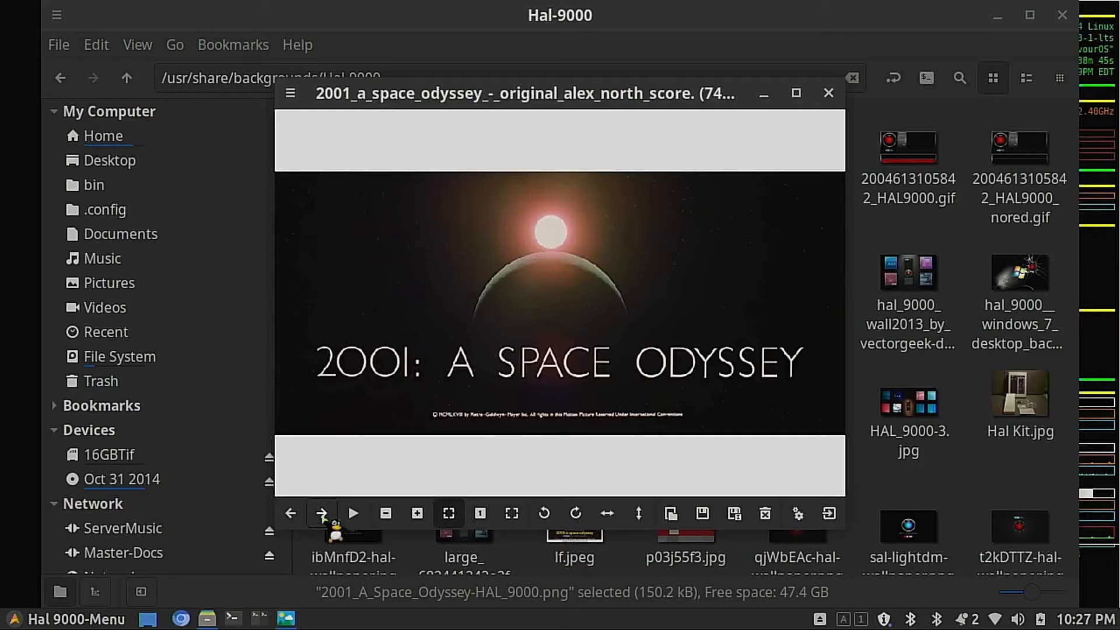
left_click(321, 514)
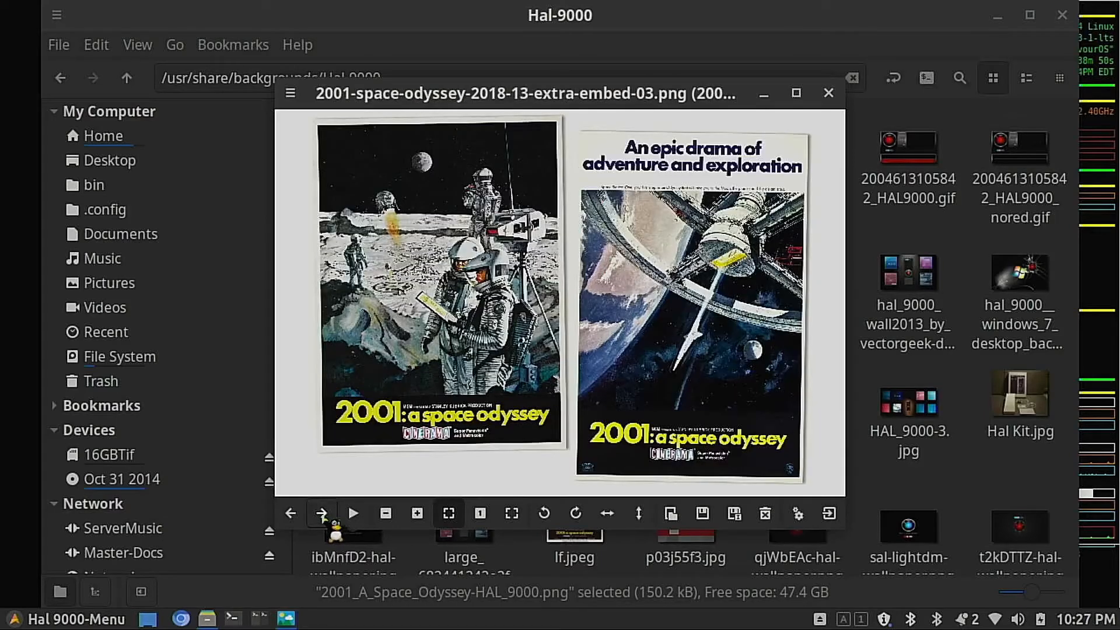
left_click(321, 513)
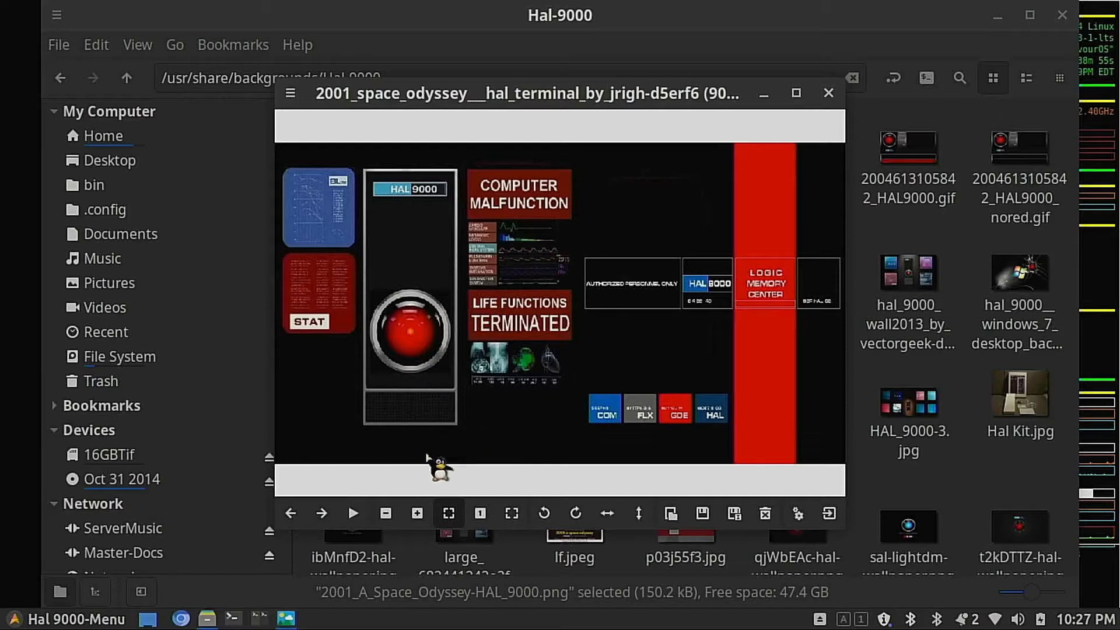
left_click(321, 513)
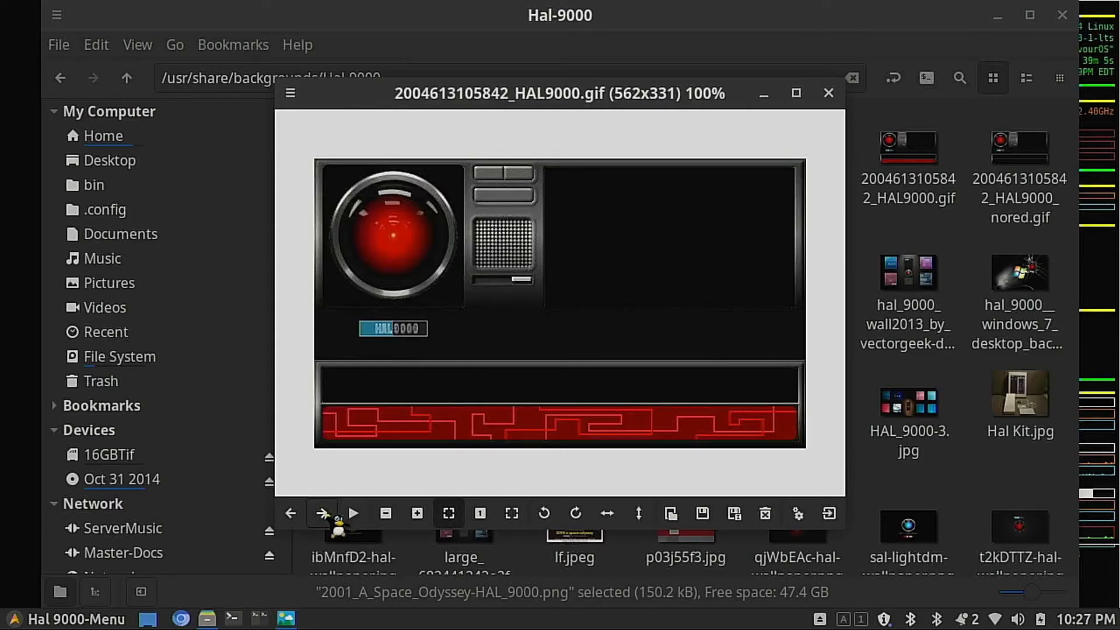
left_click(322, 513)
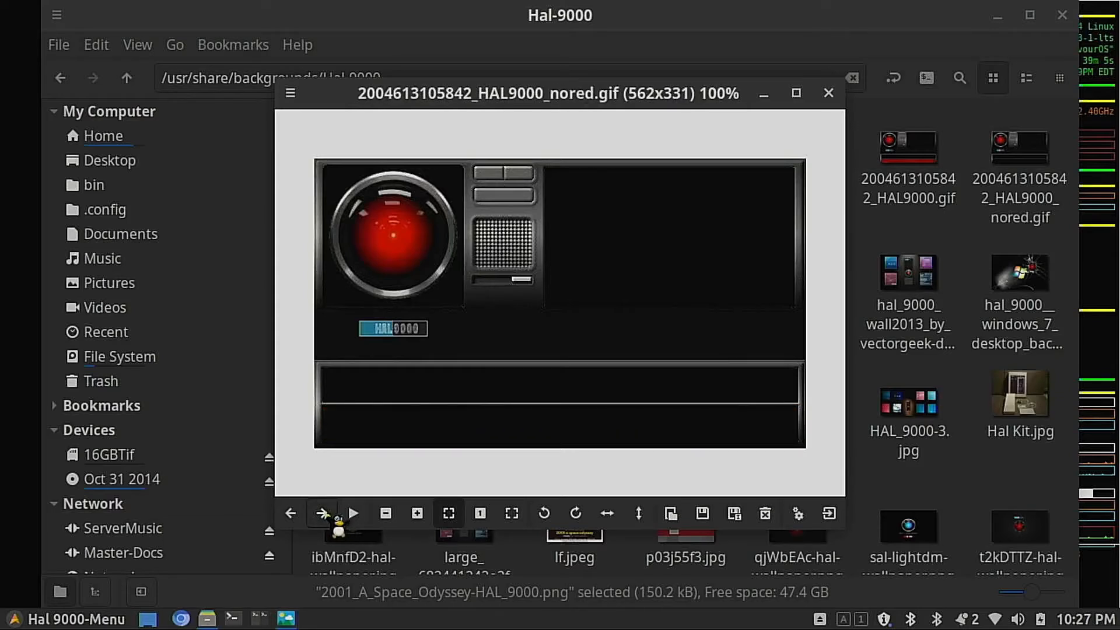
left_click(321, 513)
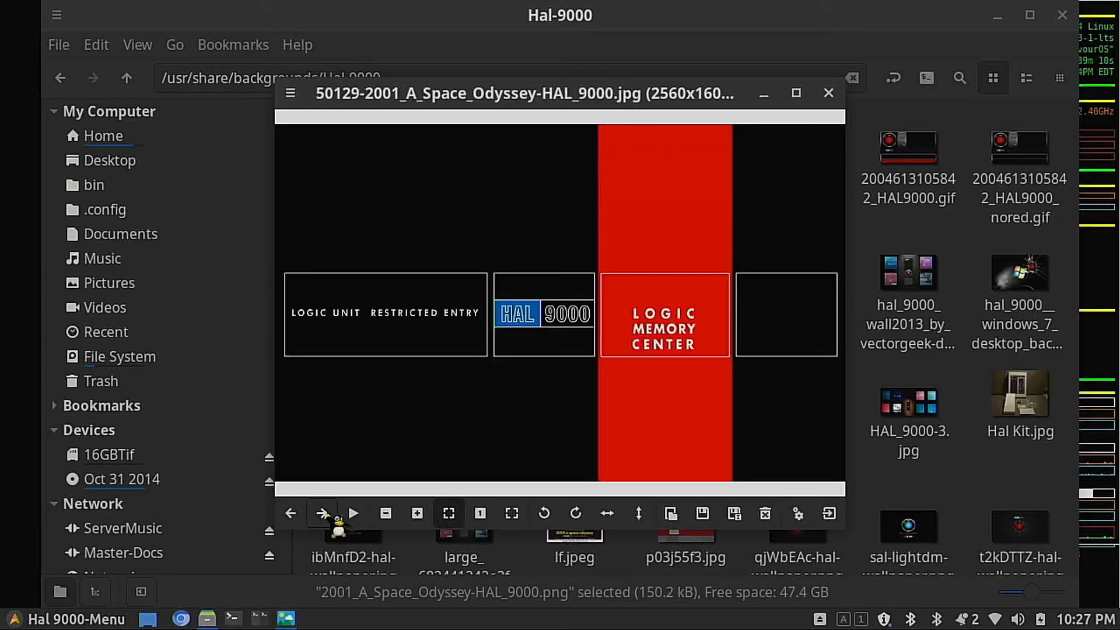
left_click(322, 513)
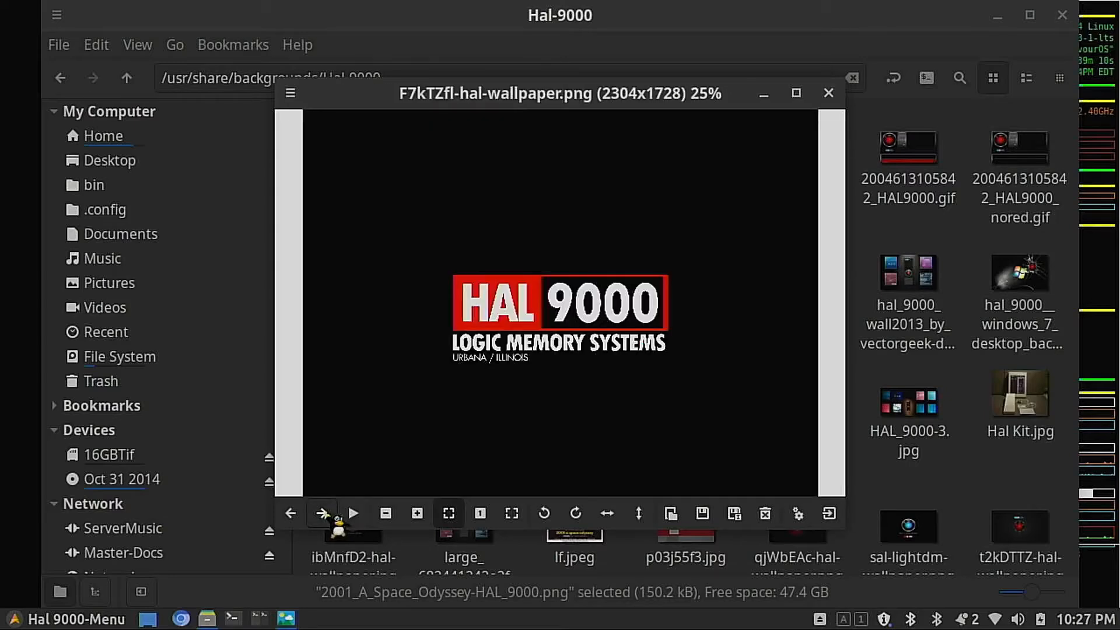
left_click(321, 513)
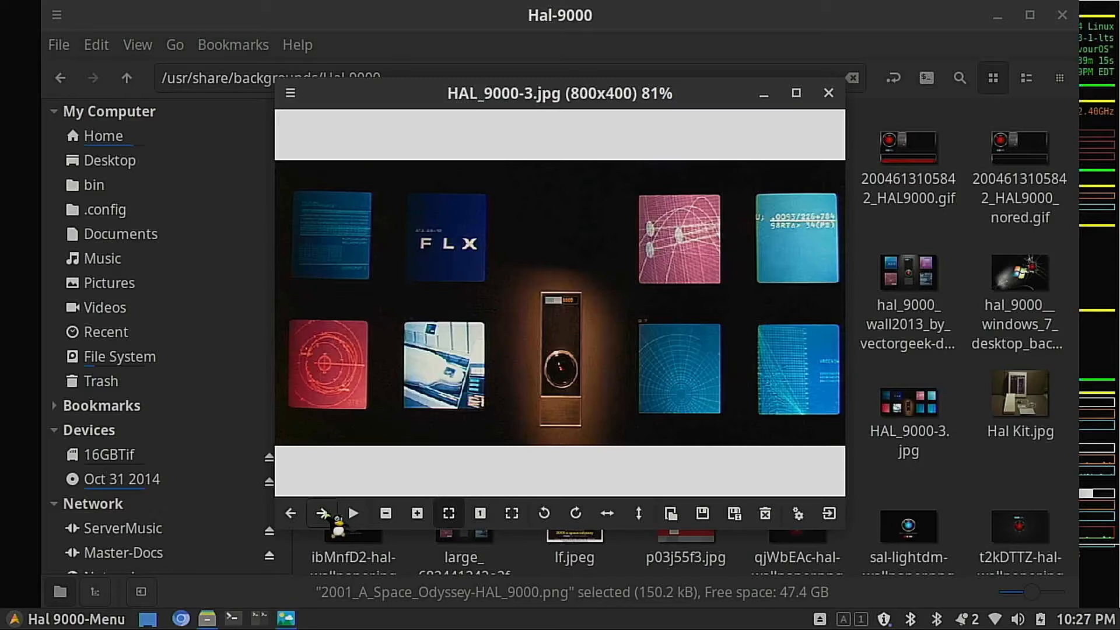
left_click(321, 513)
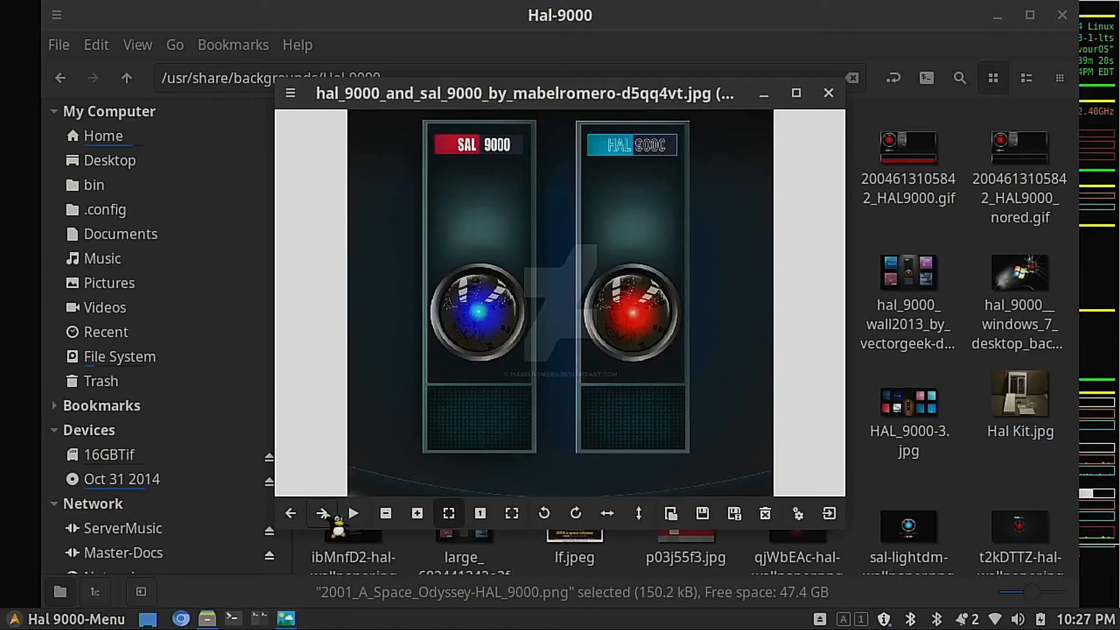
left_click(321, 513)
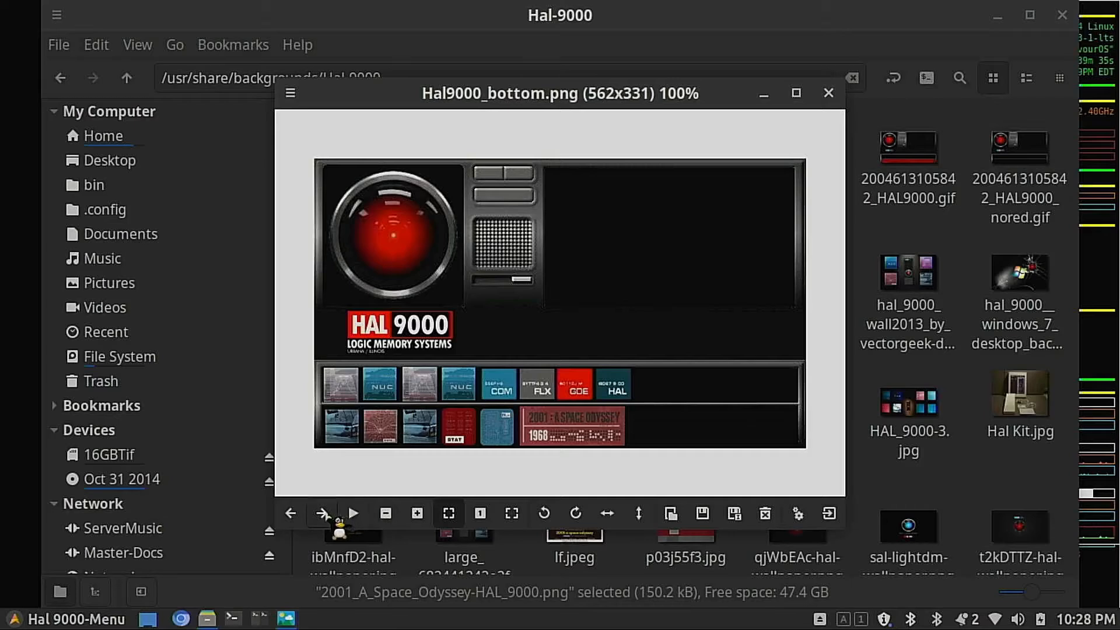
left_click(324, 515)
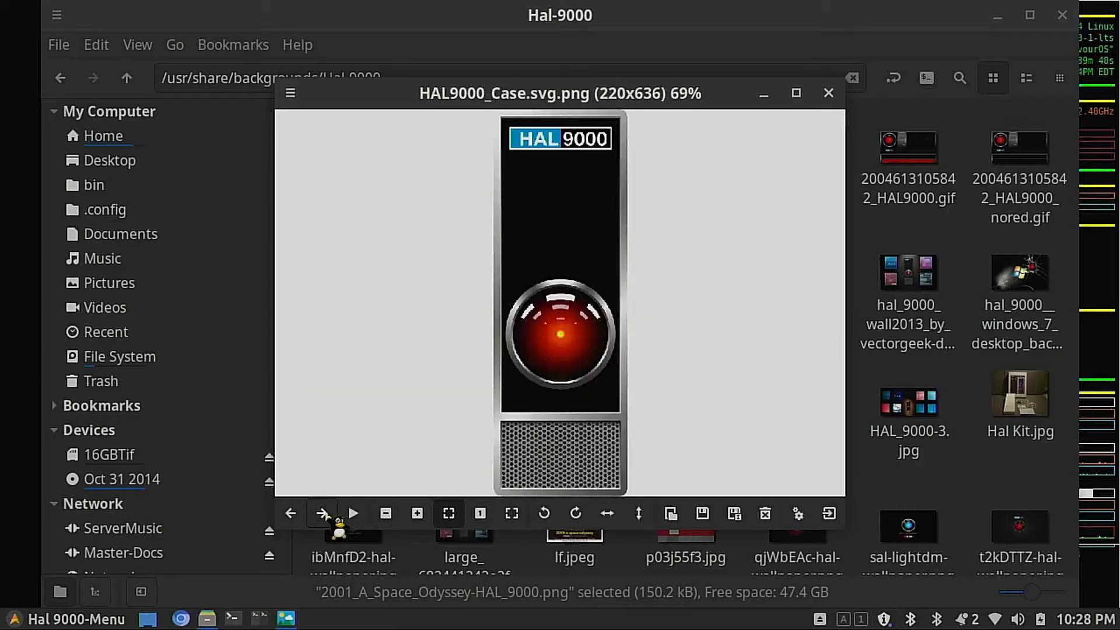
left_click(324, 514)
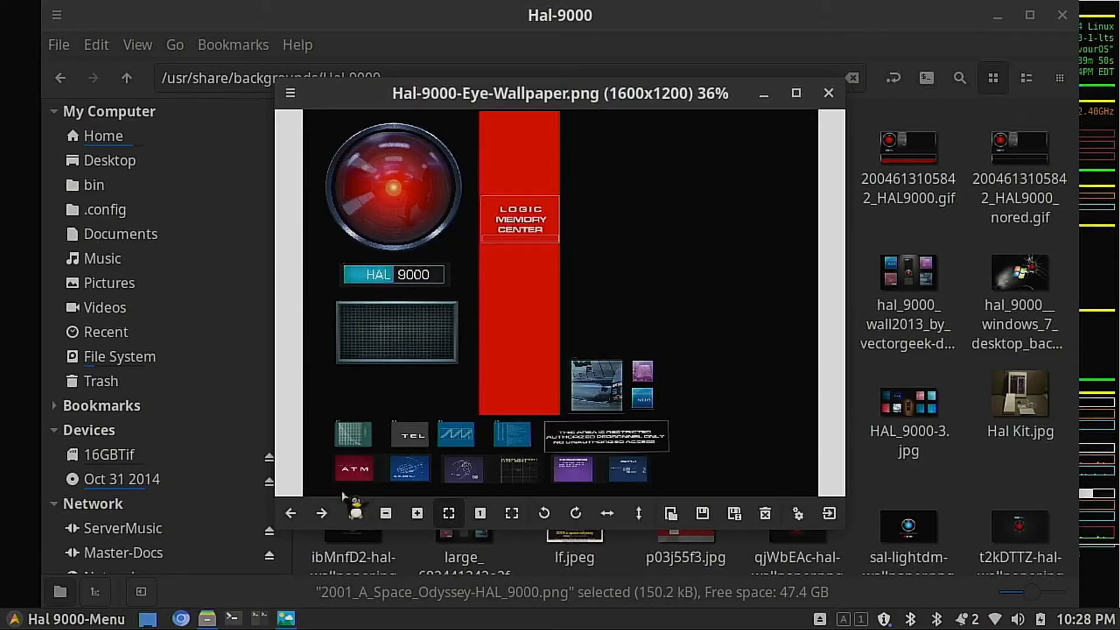
left_click(321, 513)
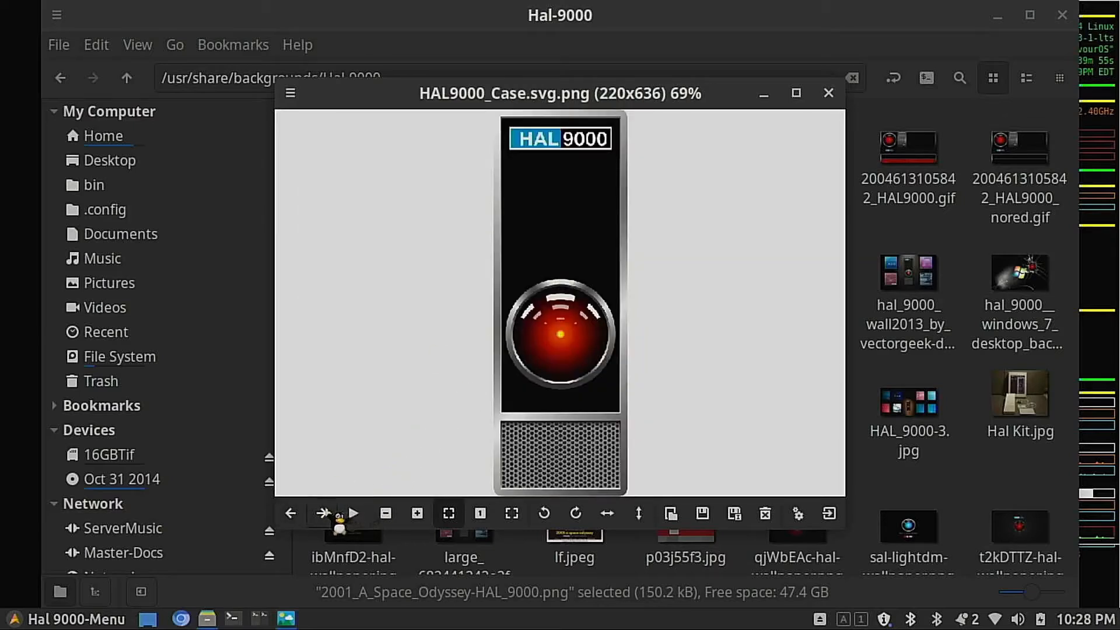
left_click(322, 513)
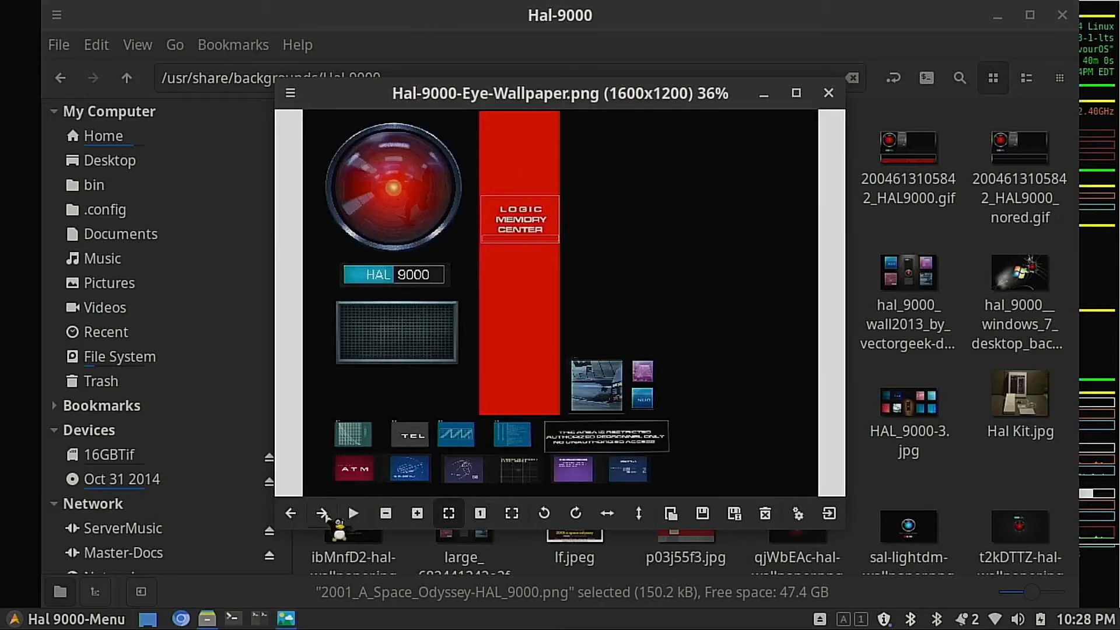
left_click(321, 512)
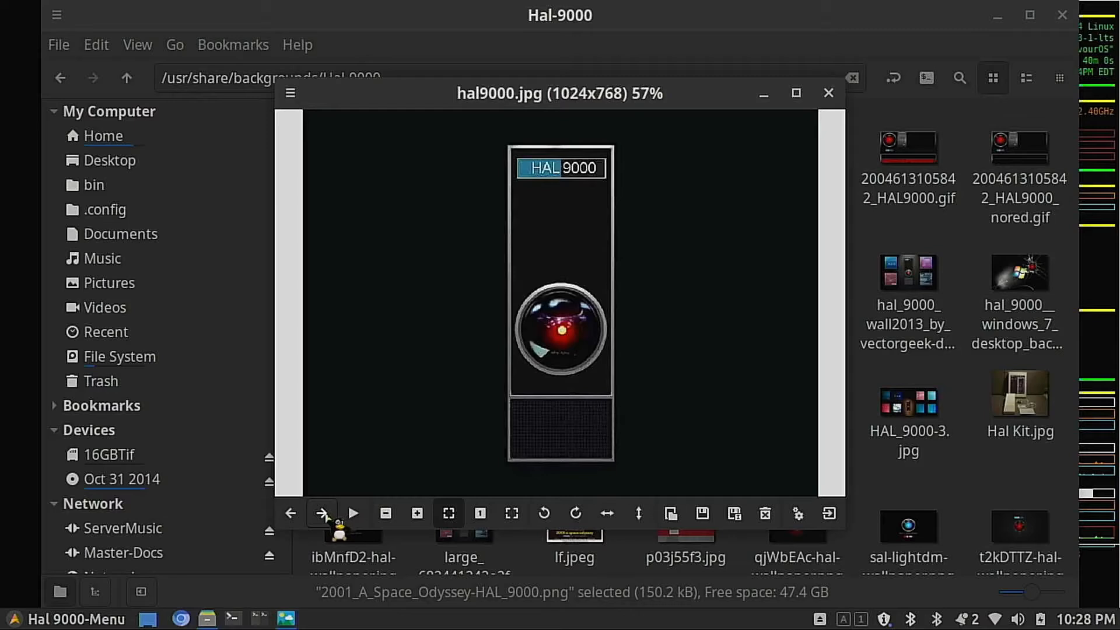
left_click(321, 513)
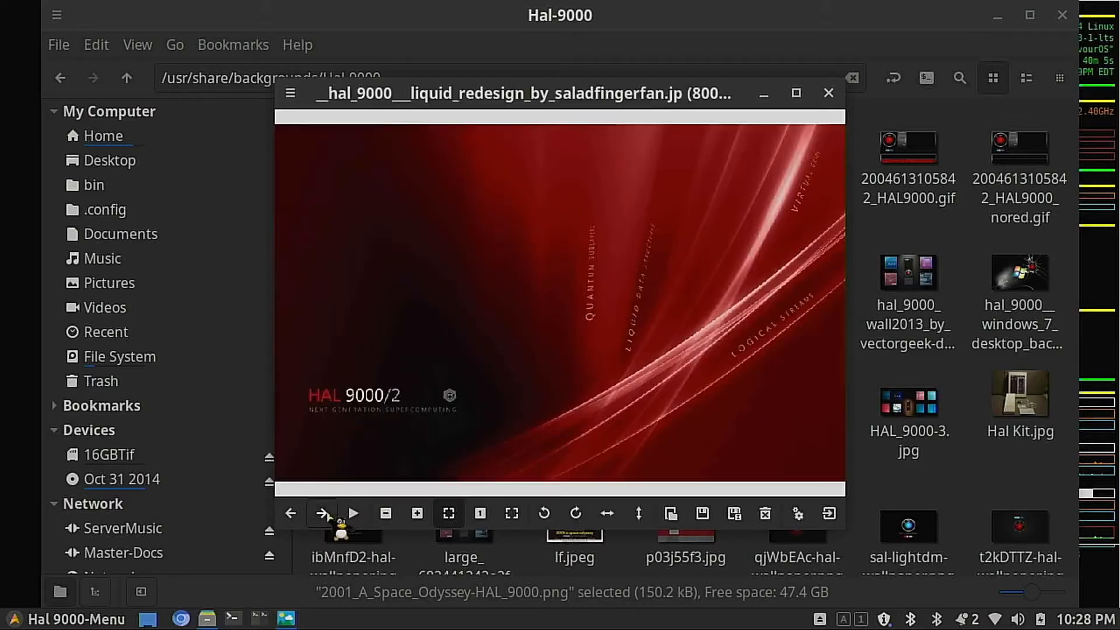
left_click(321, 513)
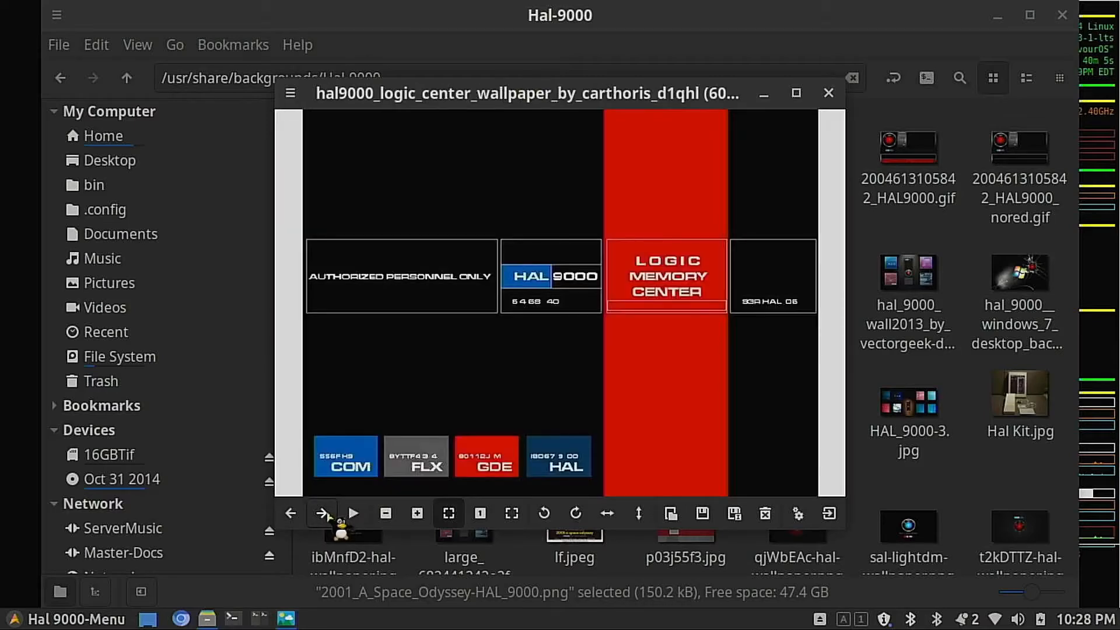
left_click(322, 513)
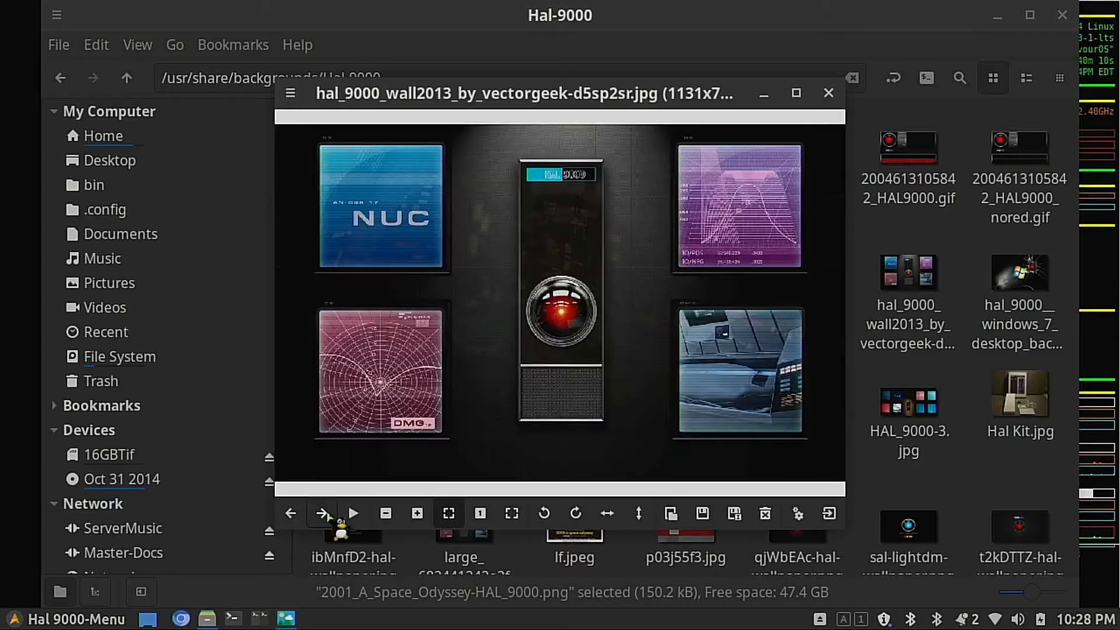
left_click(322, 512)
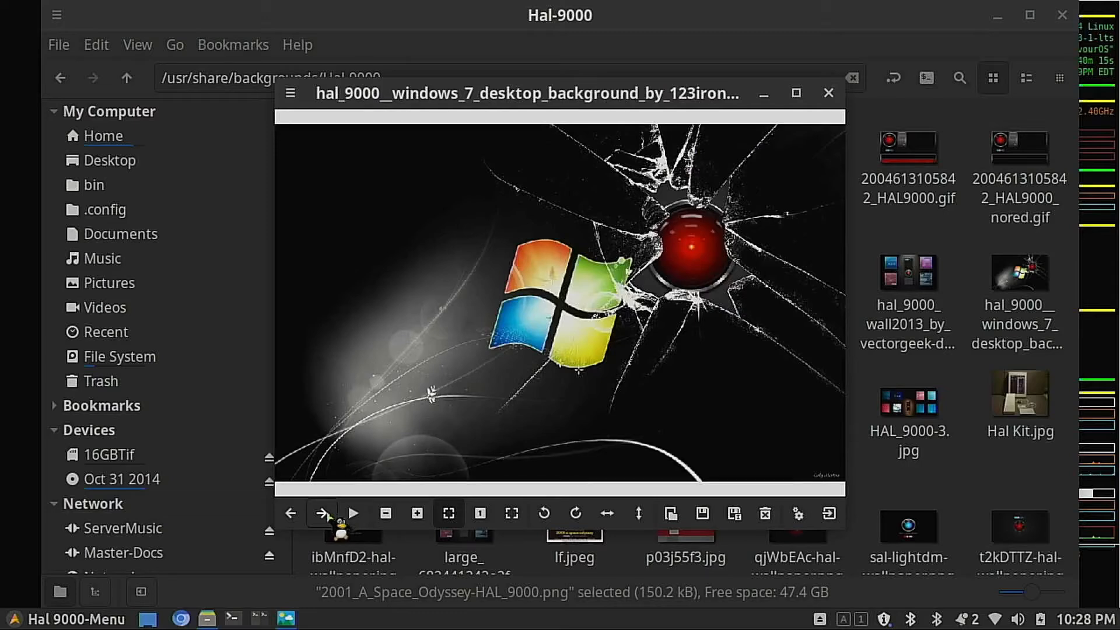
left_click(321, 513)
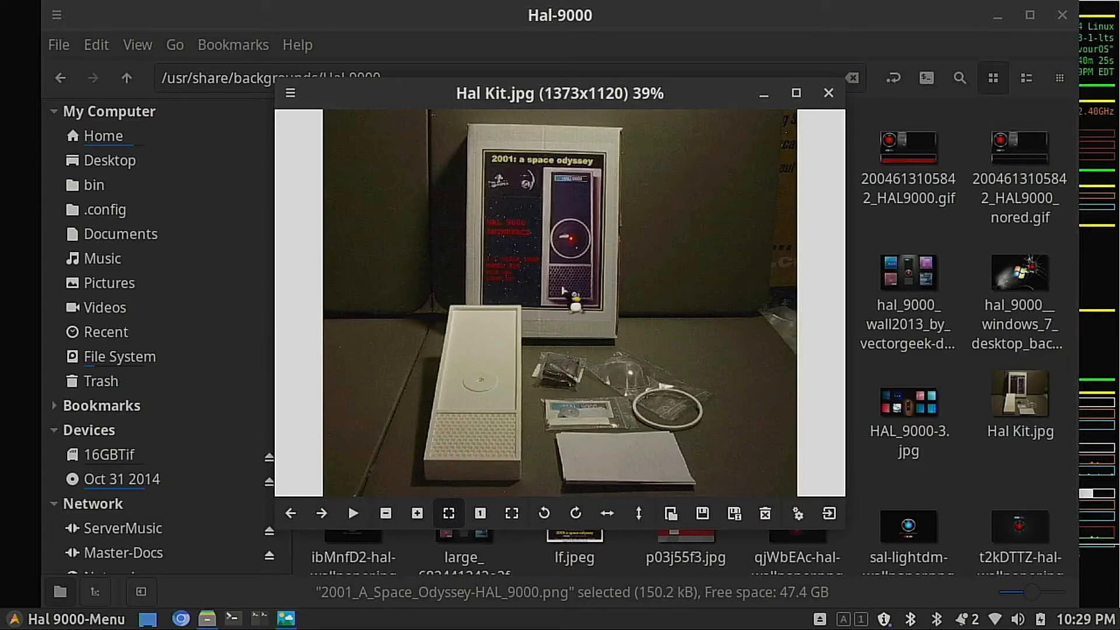
left_click(332, 514)
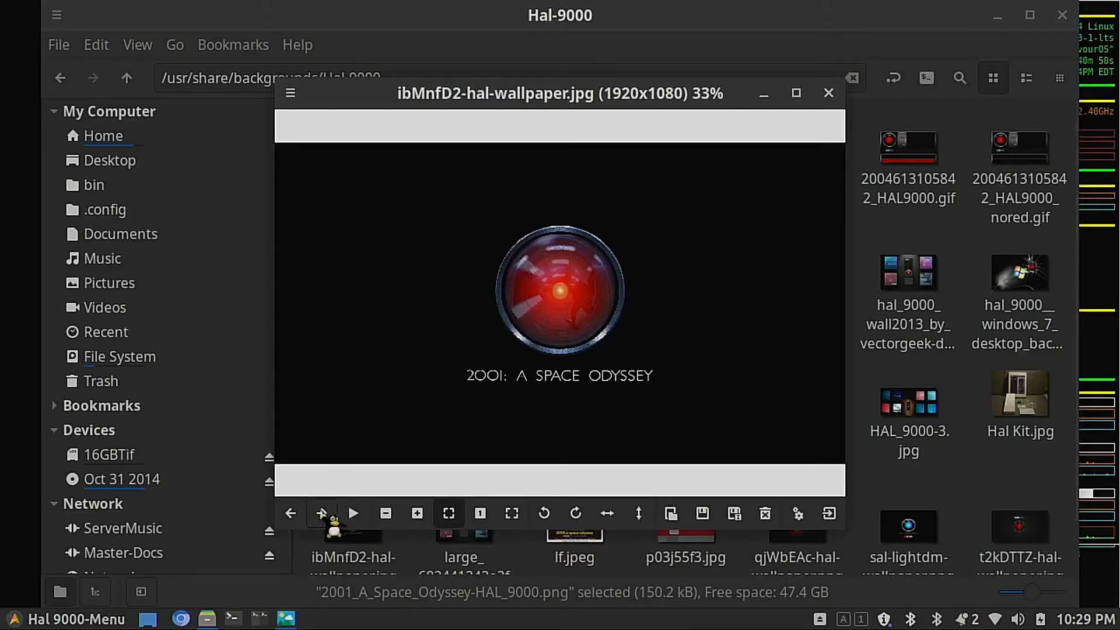
left_click(321, 513)
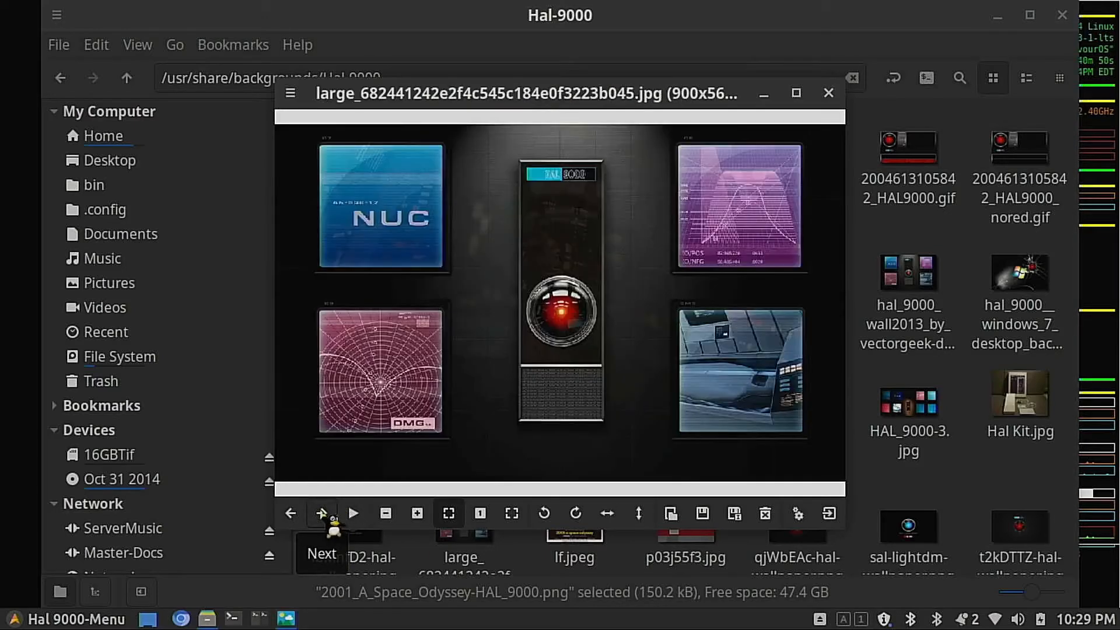
left_click(322, 513)
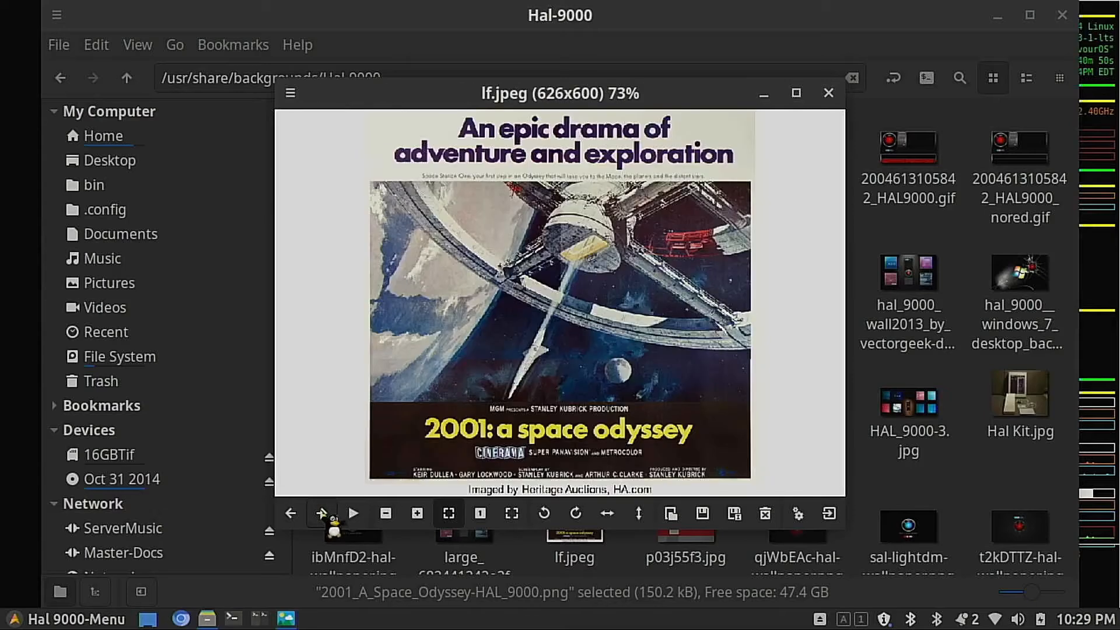
Step: View the remaining Hal-9000 wallpapers from p03j55f3.jpg onward, continuing past the end of the folder to 2001-space-odyssey-2018-13-extra-embed-03.png
left_click(321, 513)
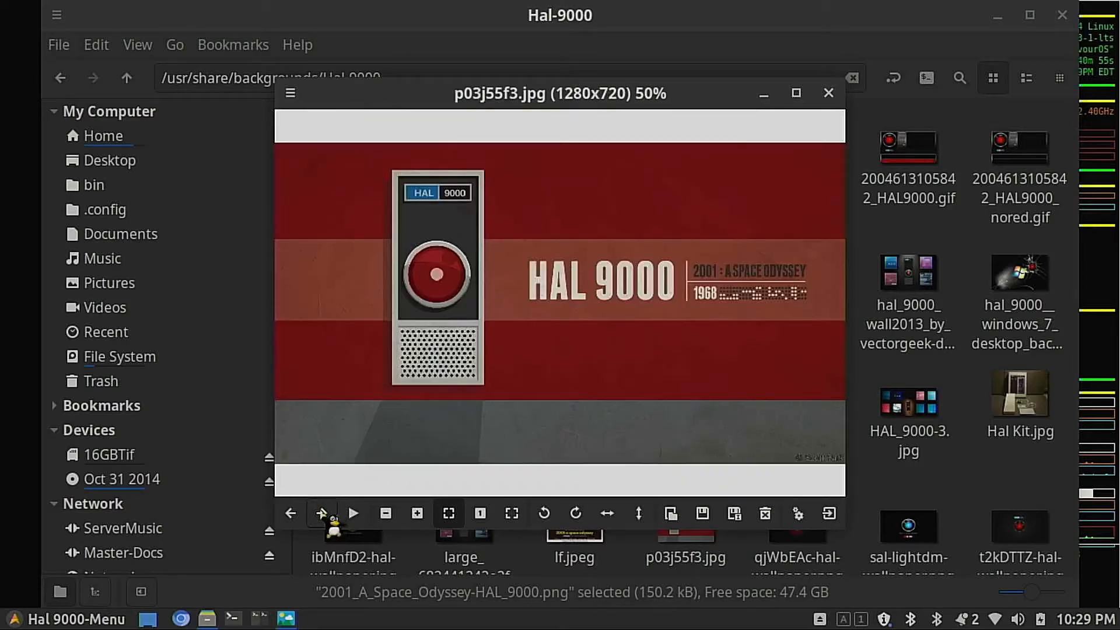
left_click(321, 513)
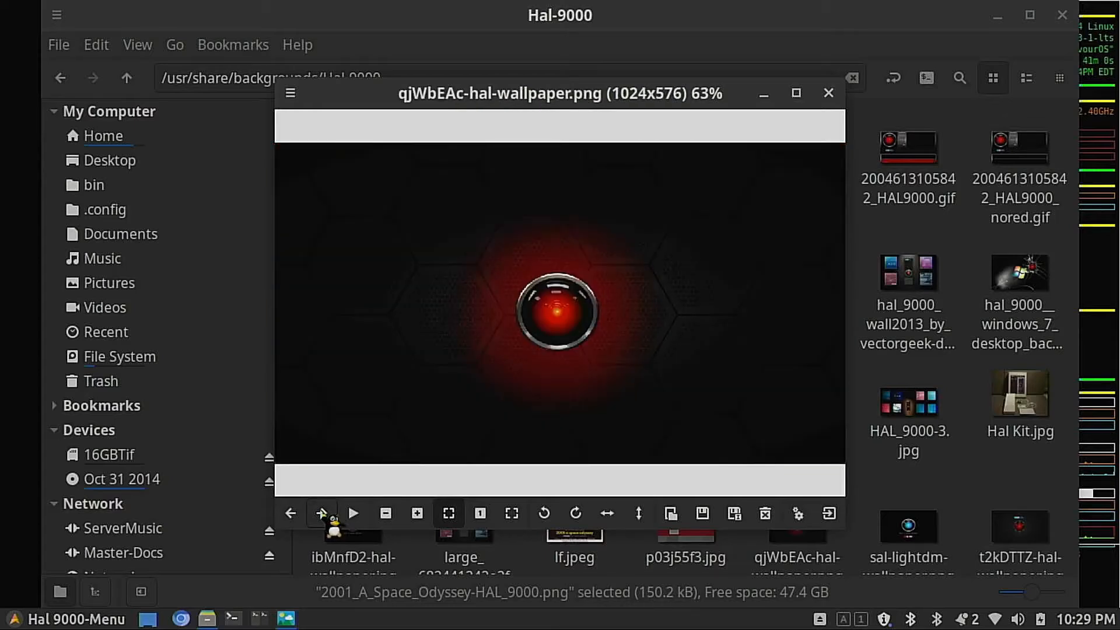
left_click(322, 514)
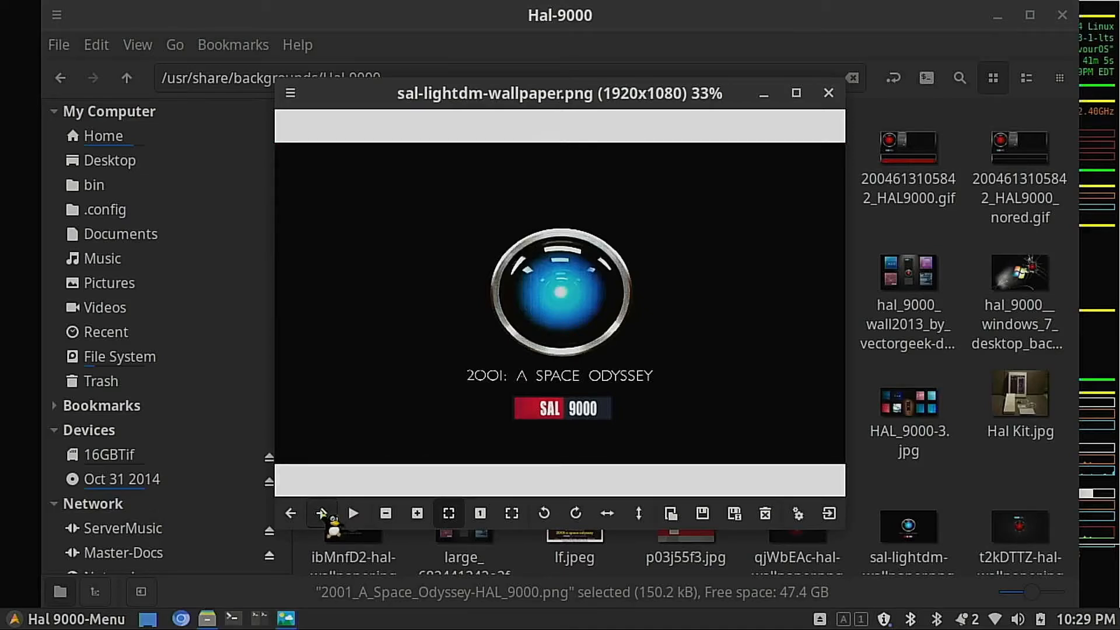
left_click(321, 514)
left_click(321, 513)
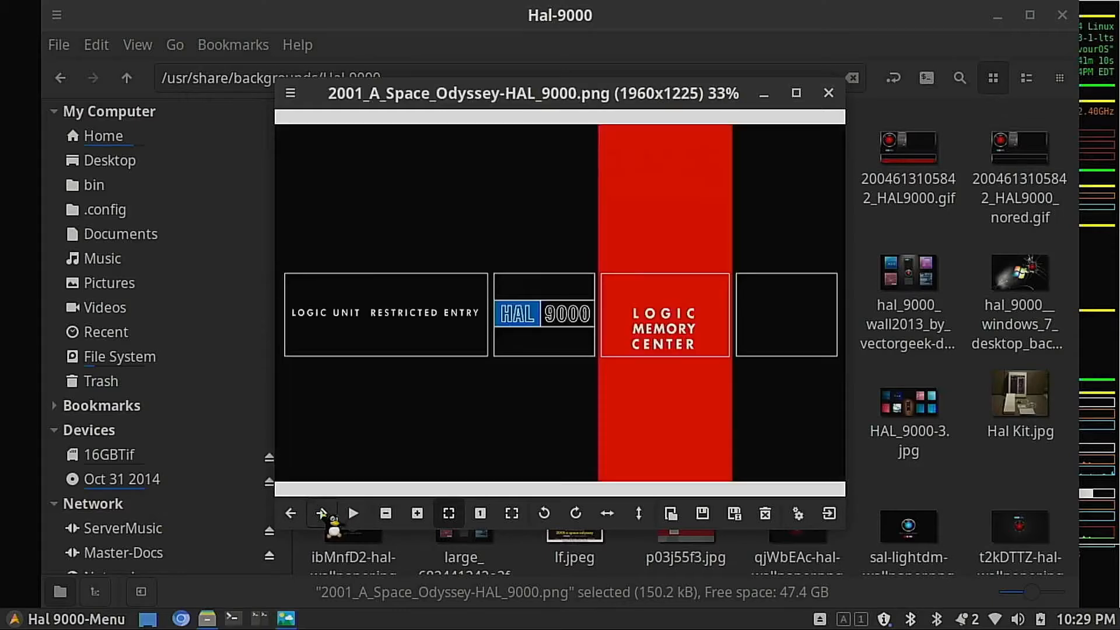
left_click(321, 513)
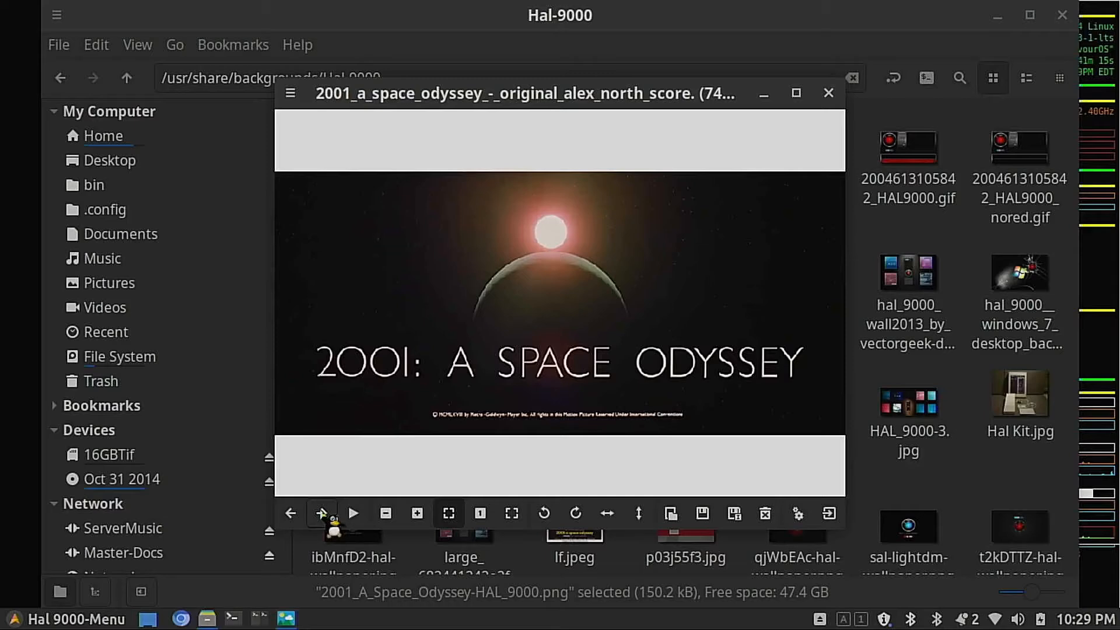
left_click(322, 513)
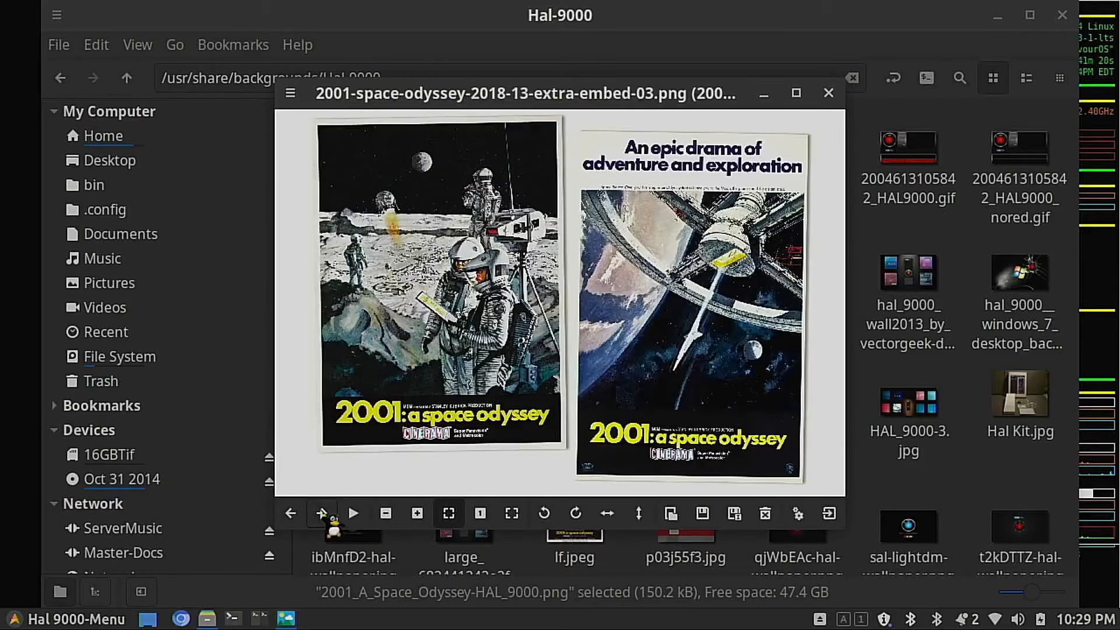
Step: Step back through the Hal-9000 wallpapers in Image Viewer to ibMnfD2-hal-wallpaper.jpg
left_click(291, 514)
left_click(291, 513)
left_click(291, 513)
left_click(291, 513)
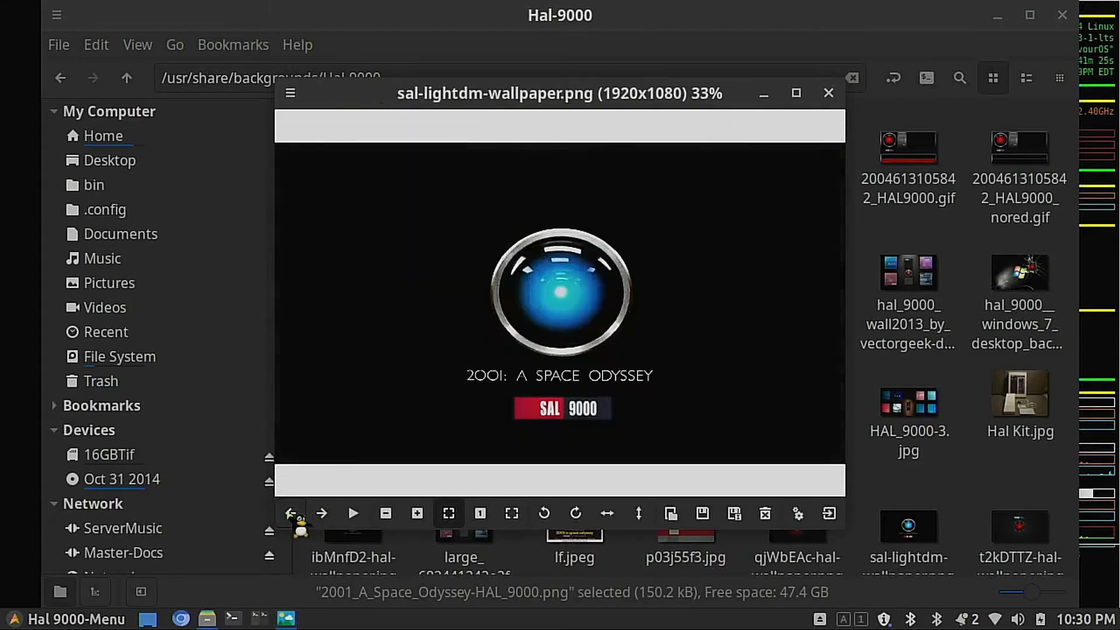
left_click(291, 513)
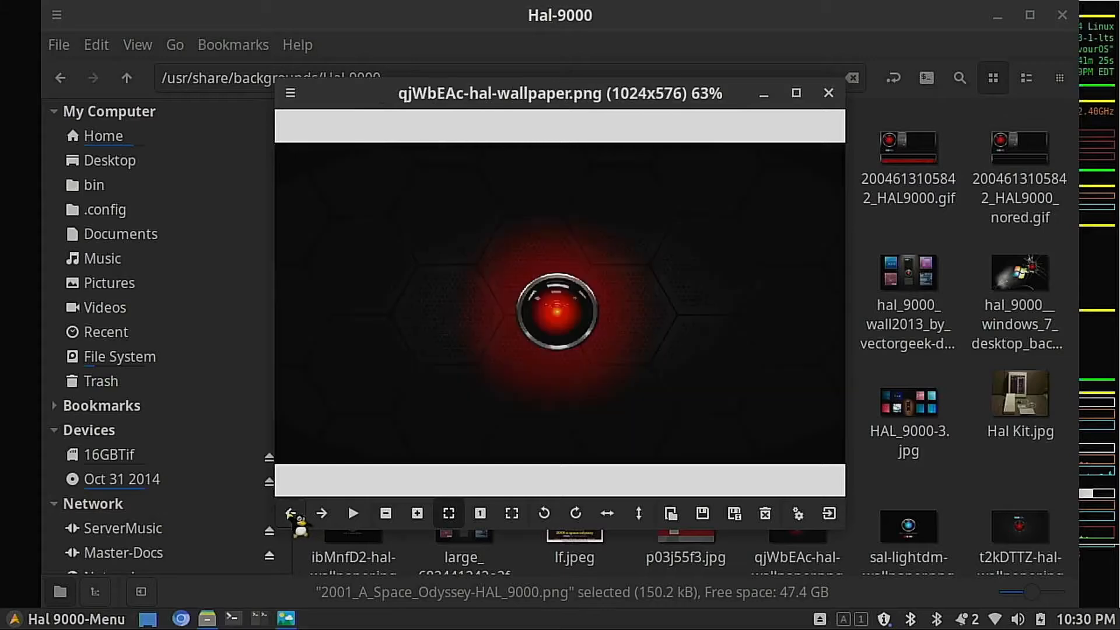
left_click(292, 514)
left_click(291, 514)
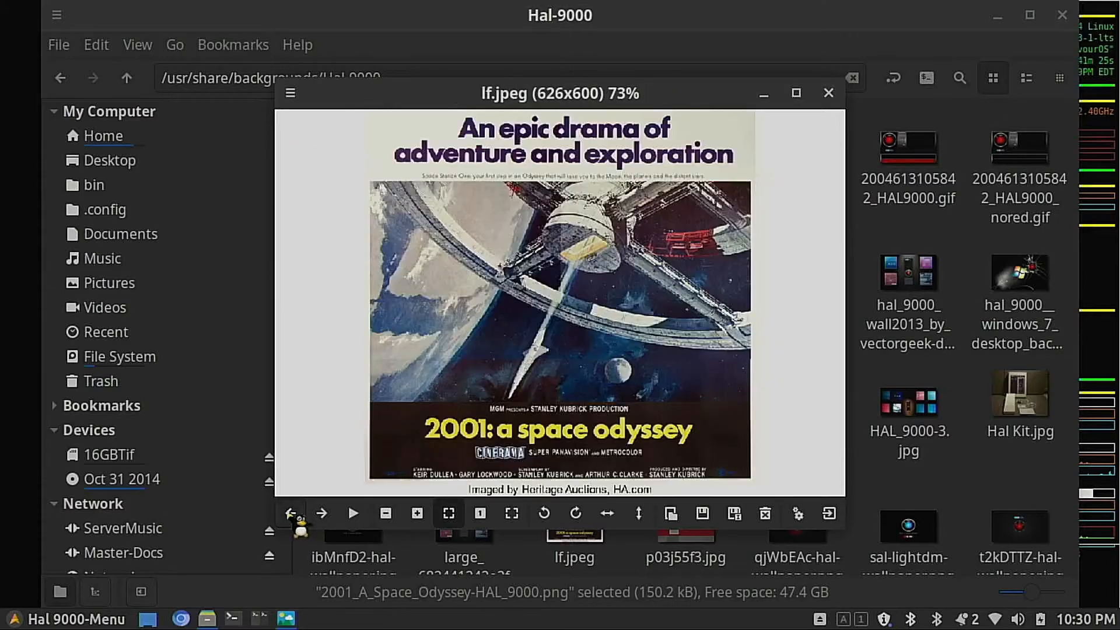
left_click(291, 513)
left_click(291, 513)
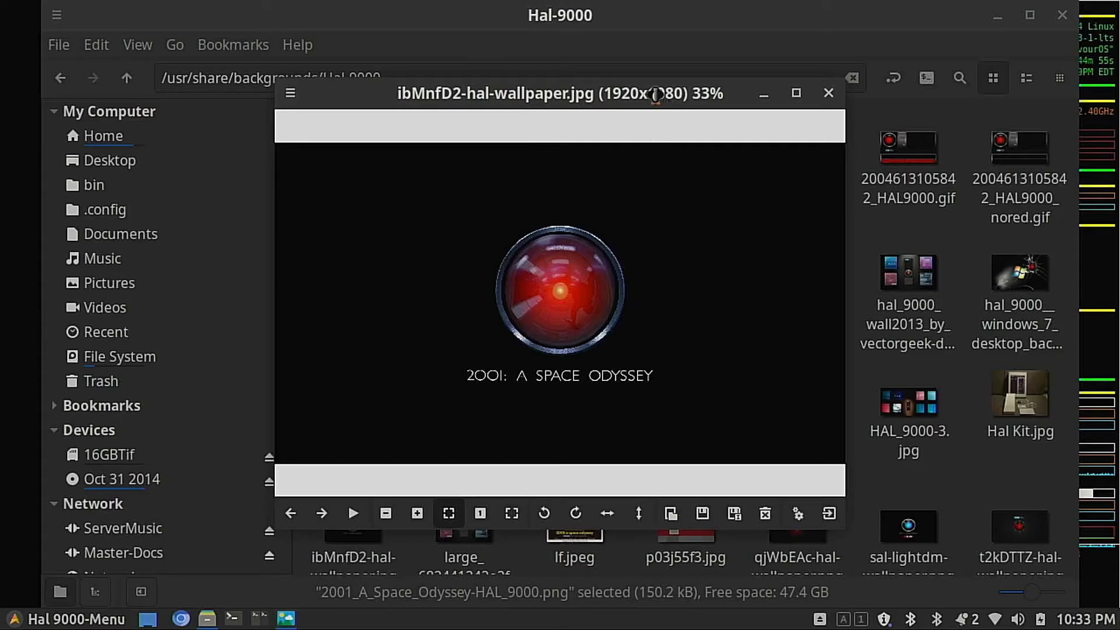
Step: Open ibMnfD2-hal-wallpaper.jpg from the Hal-9000 folder with the GNU Image Manipulation Program
left_click_drag(657, 98, 844, 57)
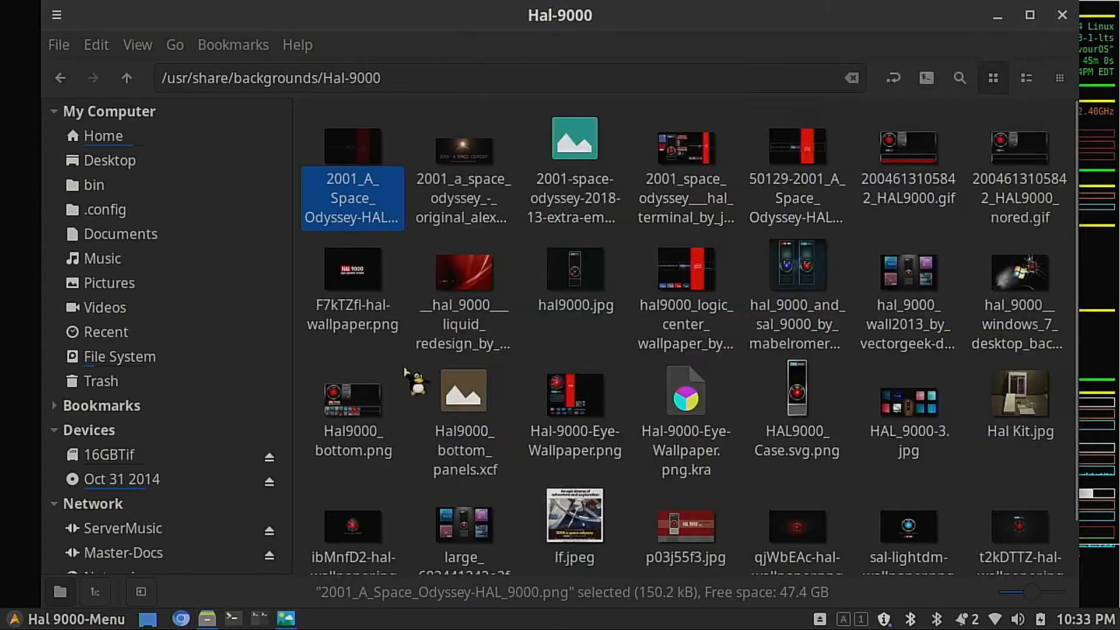
left_click(412, 376)
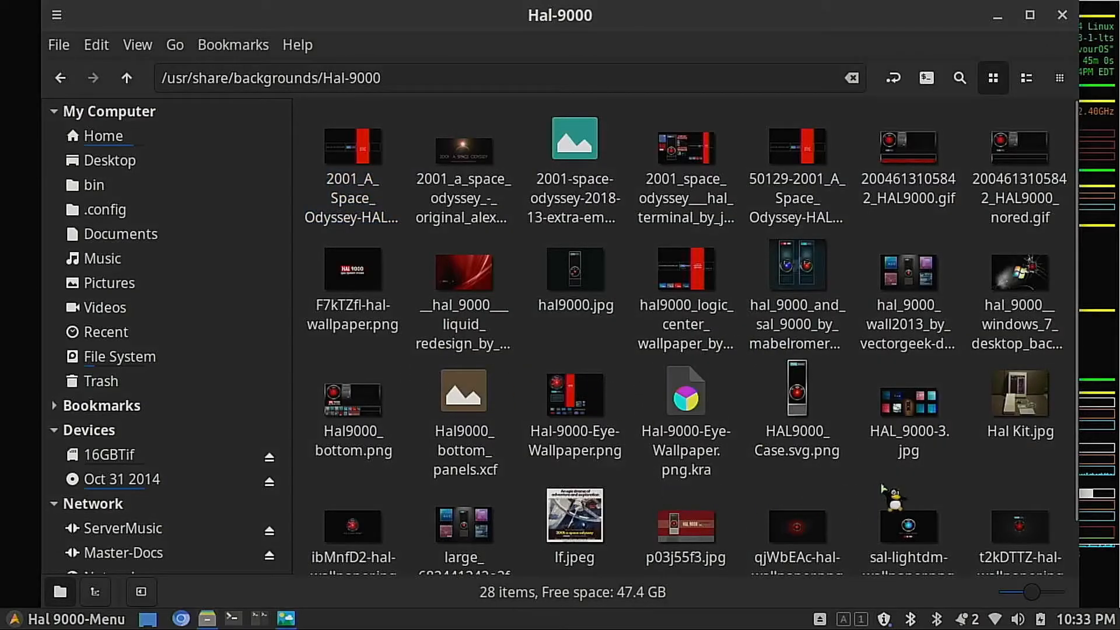
scroll(862, 453, "down", 2)
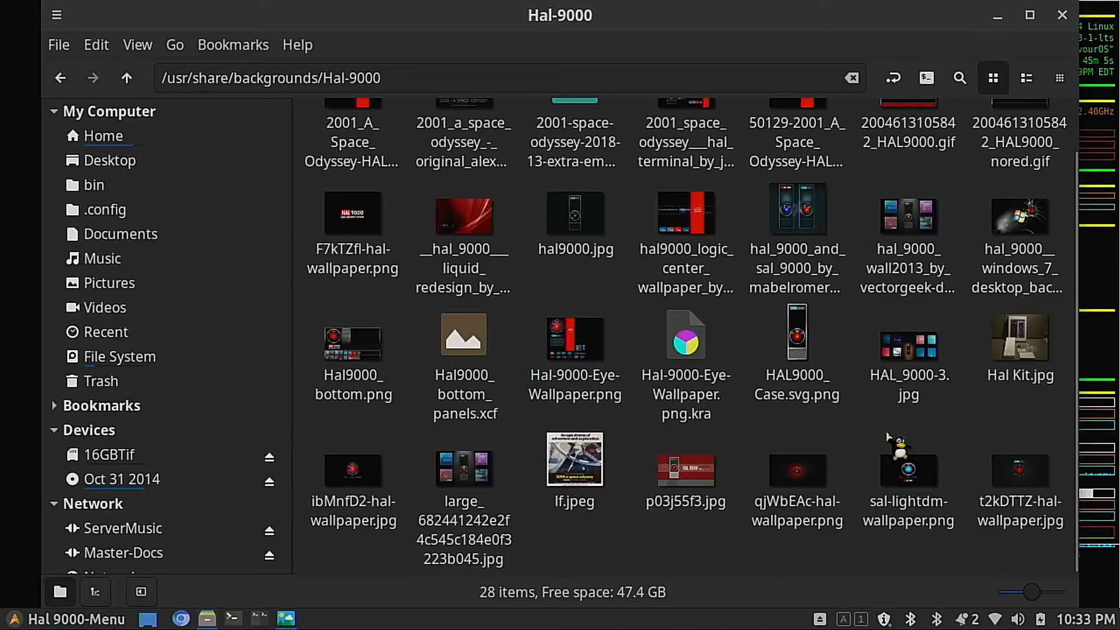
left_click(360, 468)
right_click(360, 468)
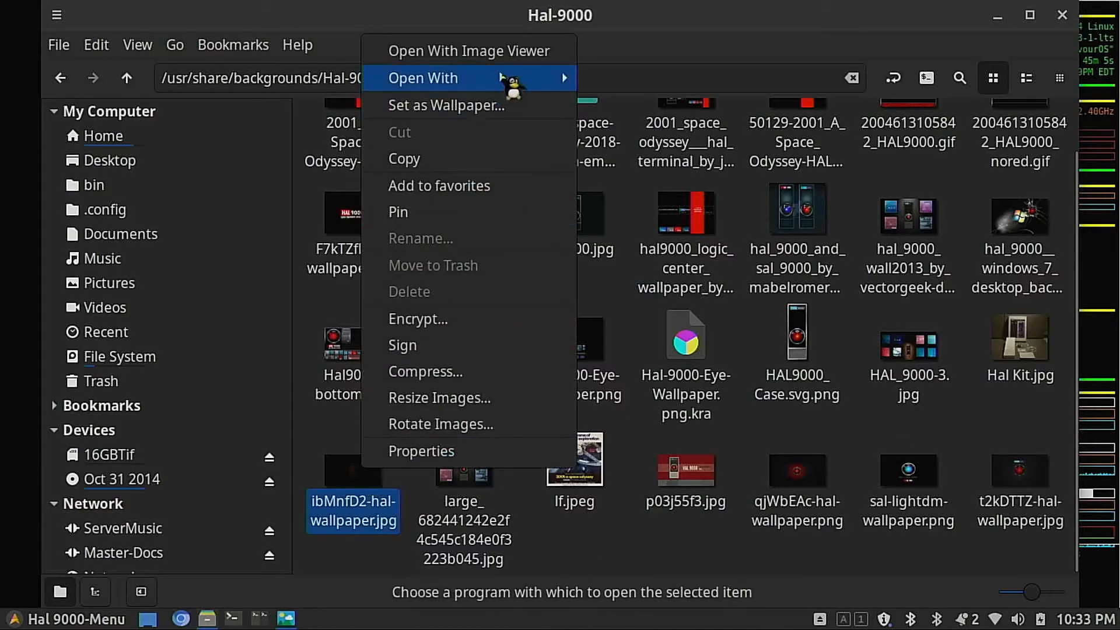
mouse_move(521, 78)
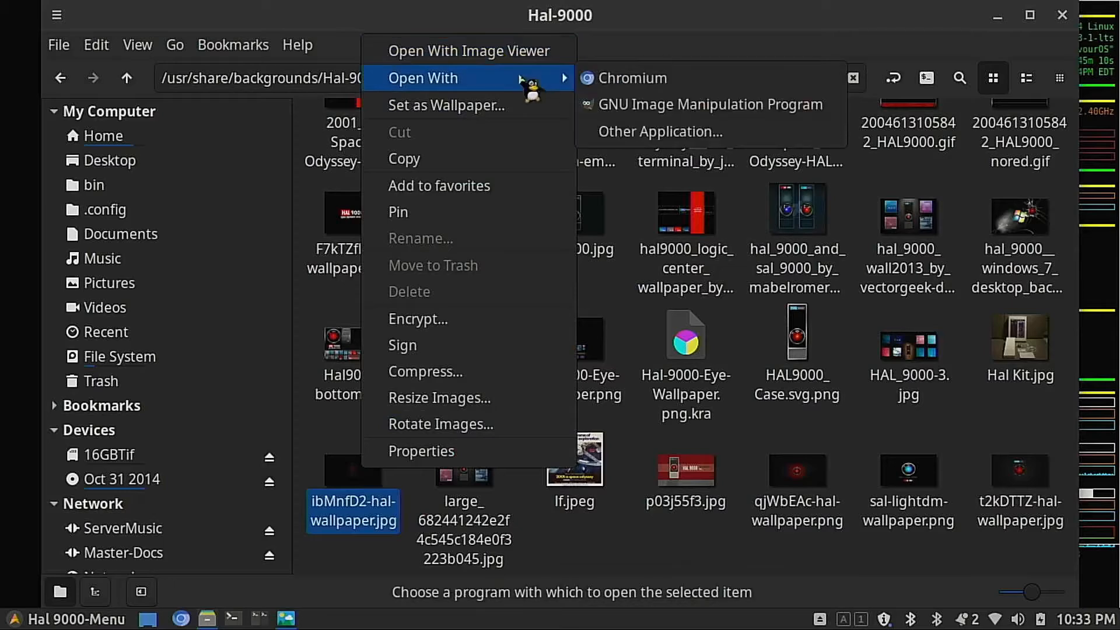
left_click(722, 105)
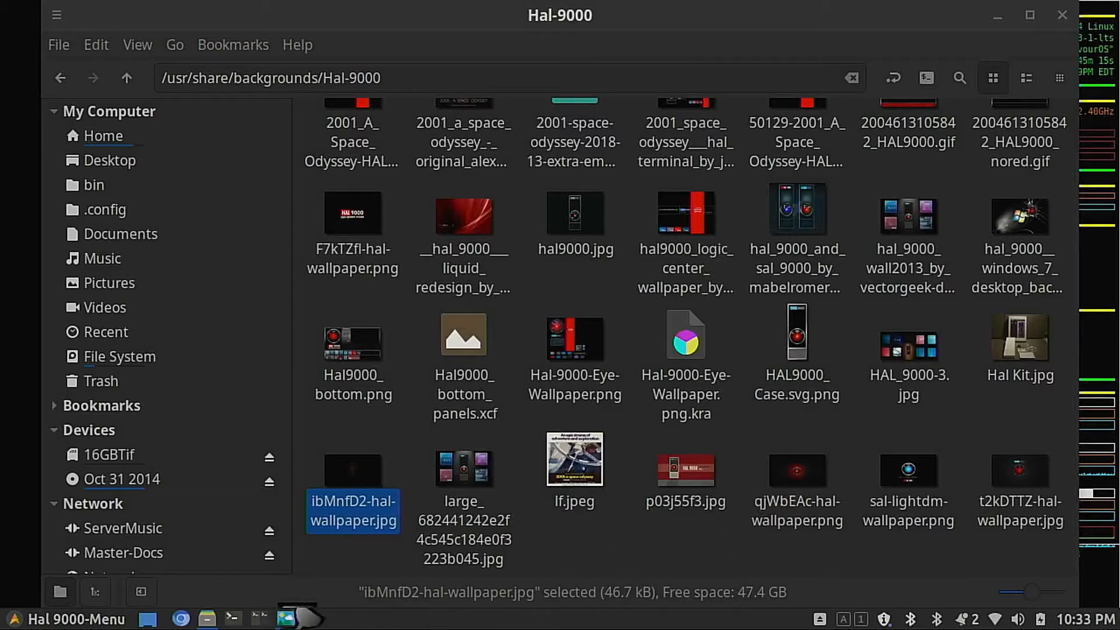
Step: Close the Image Viewer window and minimize the Hal-9000 file manager window
left_click(286, 618)
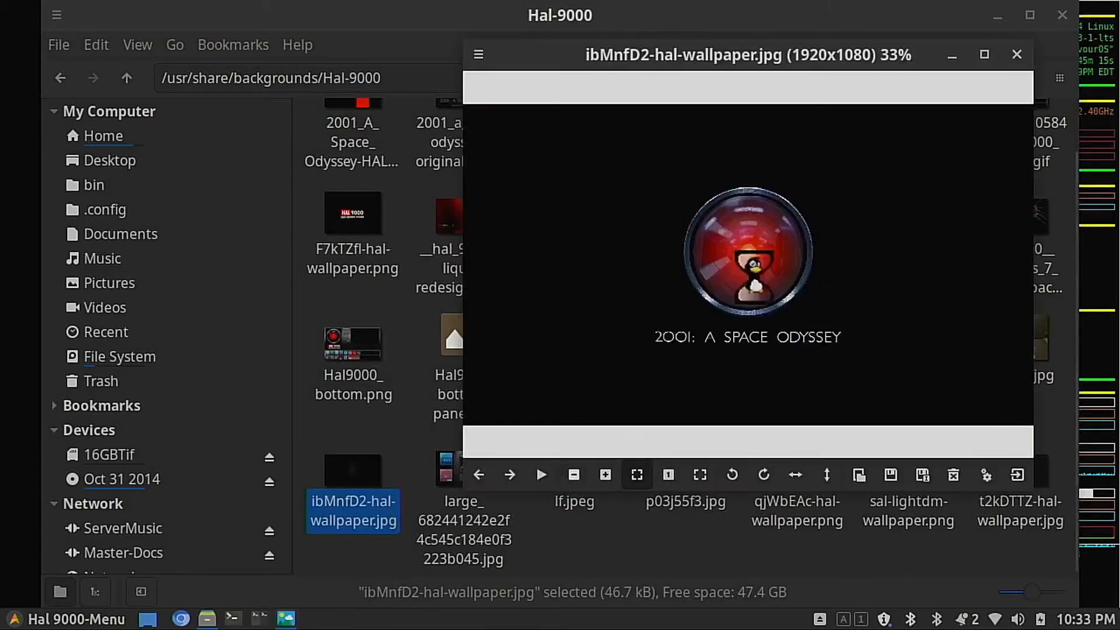
left_click(1017, 54)
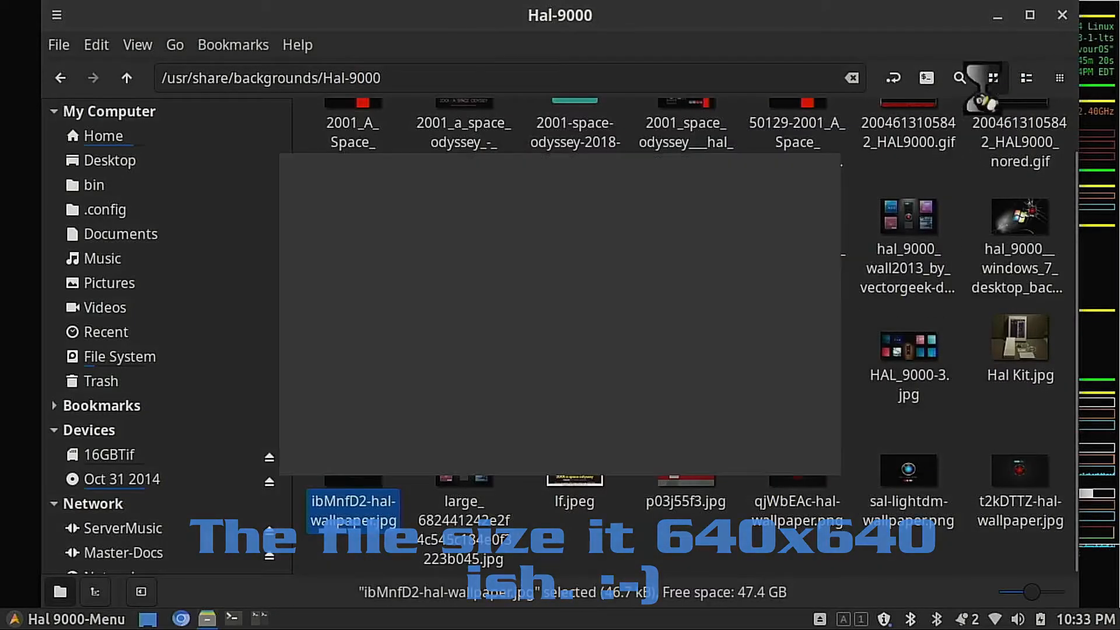
left_click(998, 16)
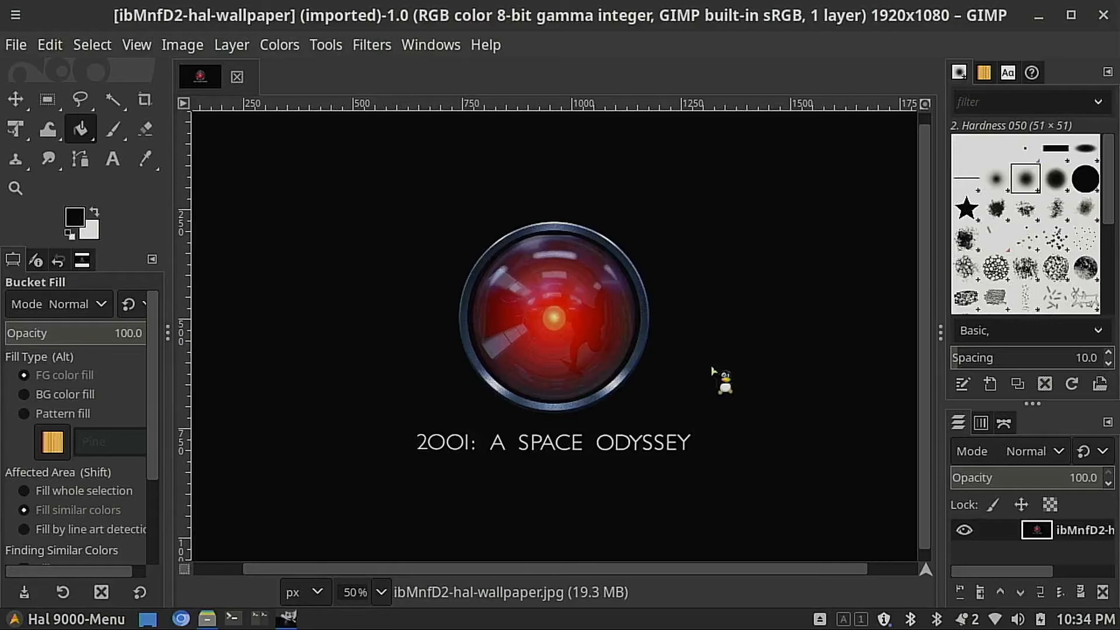
Step: Scale the HAL wallpaper image to 640 × 360 pixels, keeping the proportions linked and Cubic interpolation
left_click(190, 50)
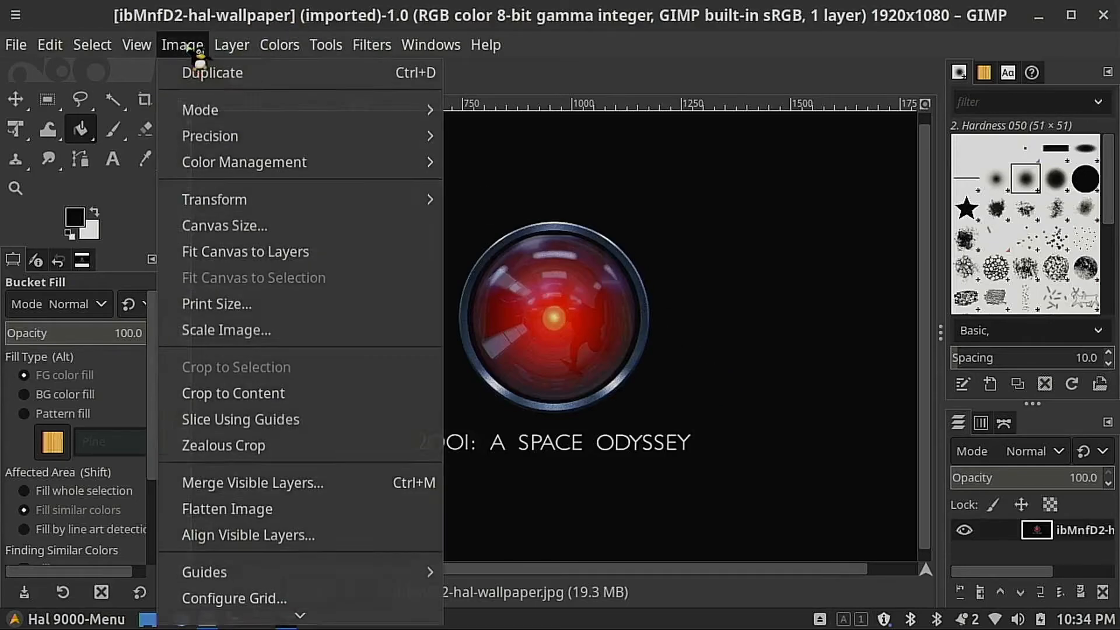
left_click(292, 335)
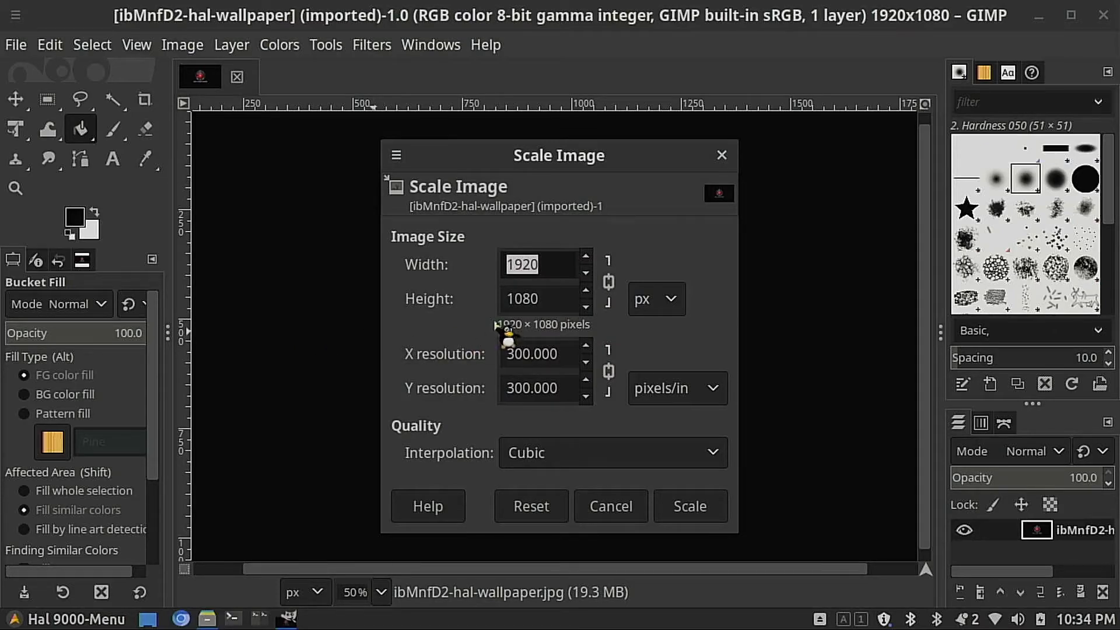
type("640")
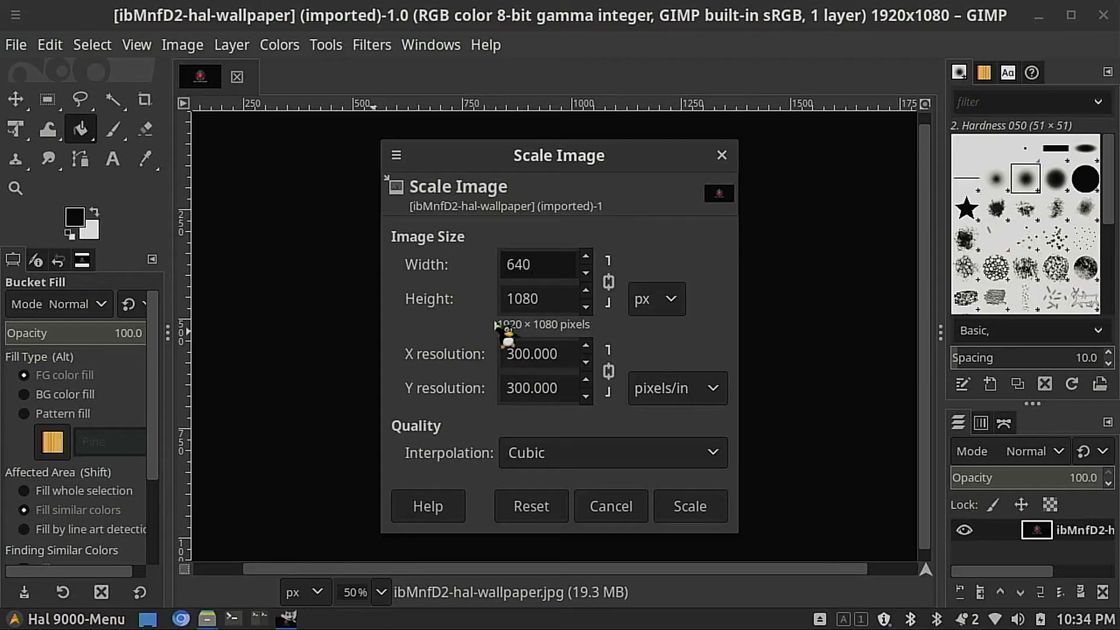
key("Tab")
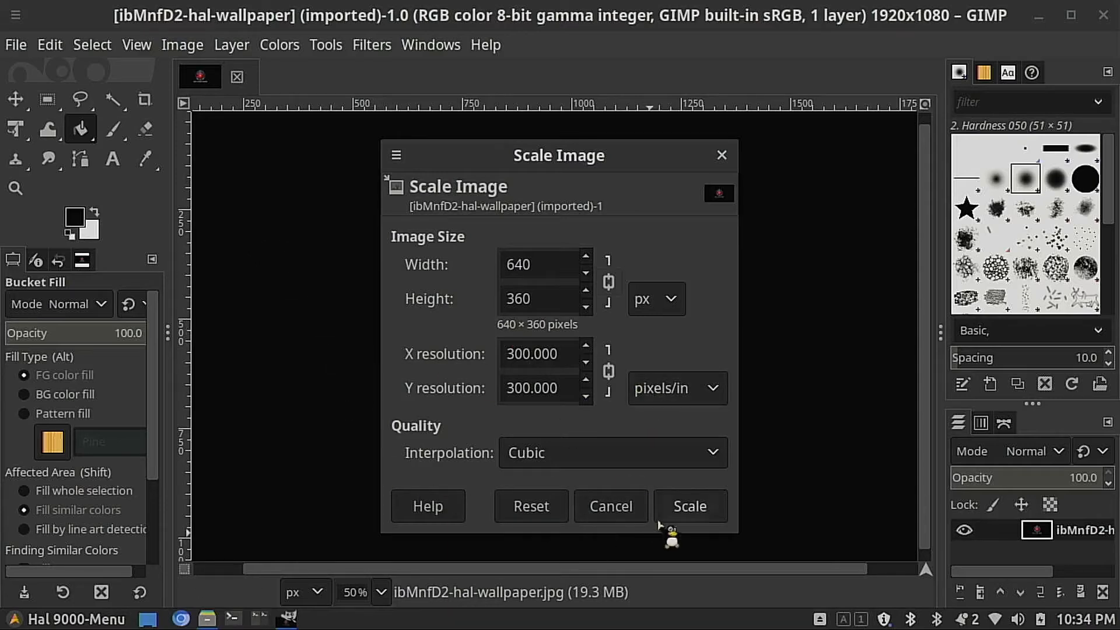
left_click(690, 508)
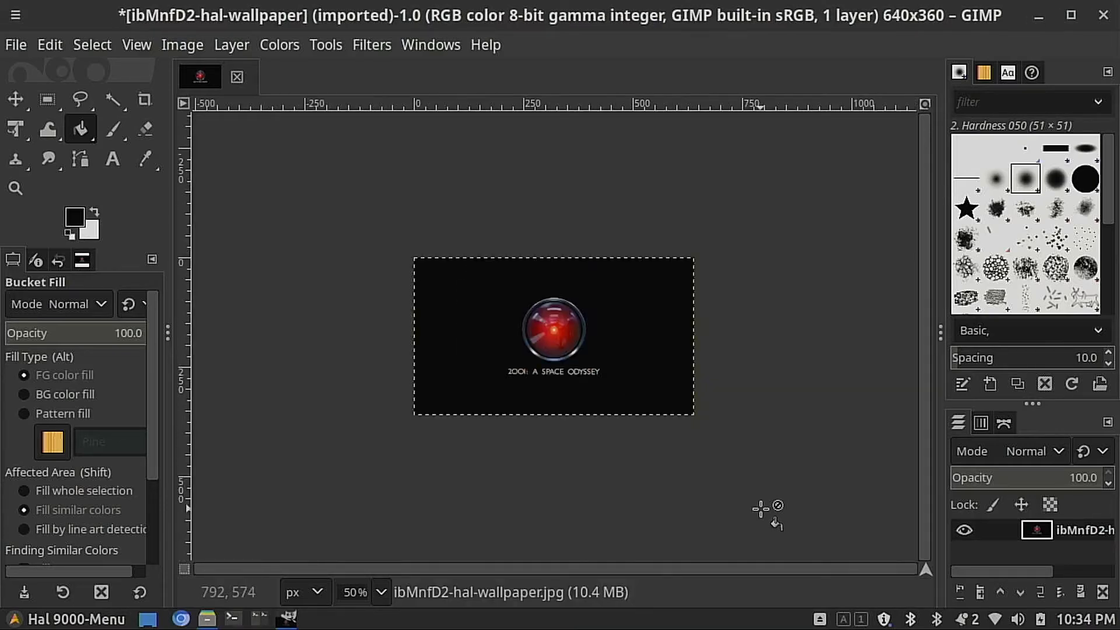
Step: Try to export the scaled image to the Hal-9000 folder as ibMnfD2-hal-wallpaper-640.jpg with JPEG quality 90
left_click(18, 45)
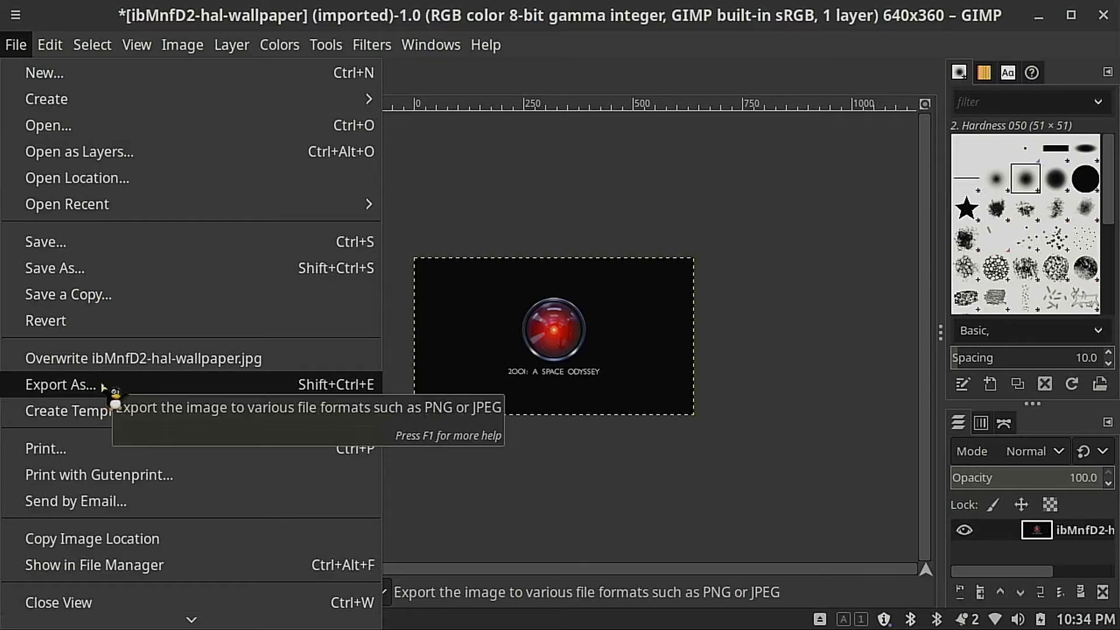
left_click(147, 385)
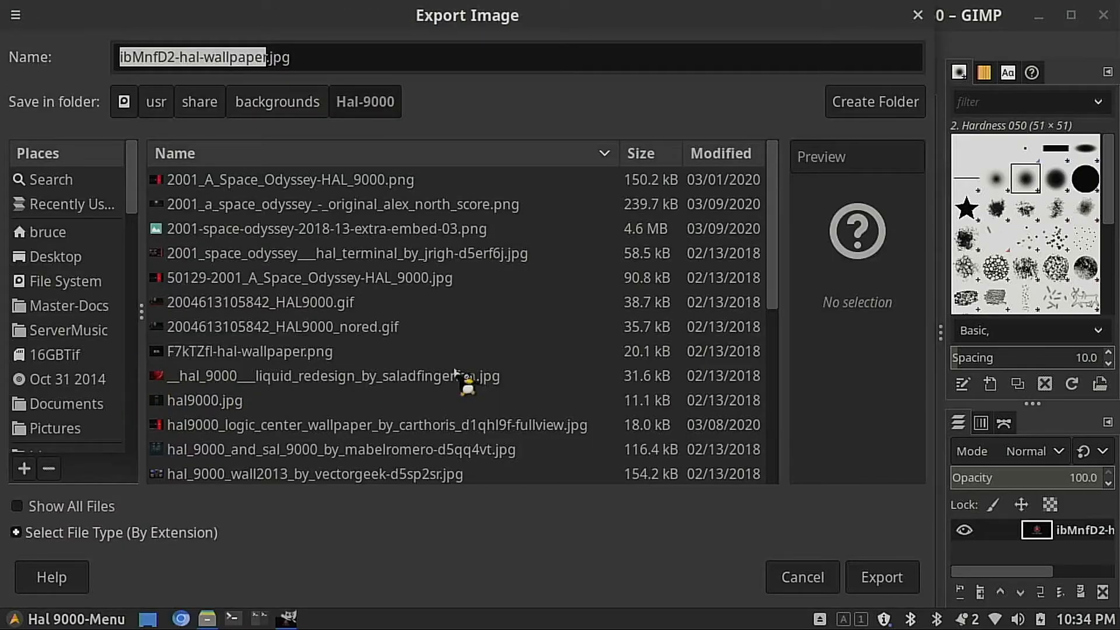
scroll(414, 359, "down", 3)
scroll(408, 354, "down", 2)
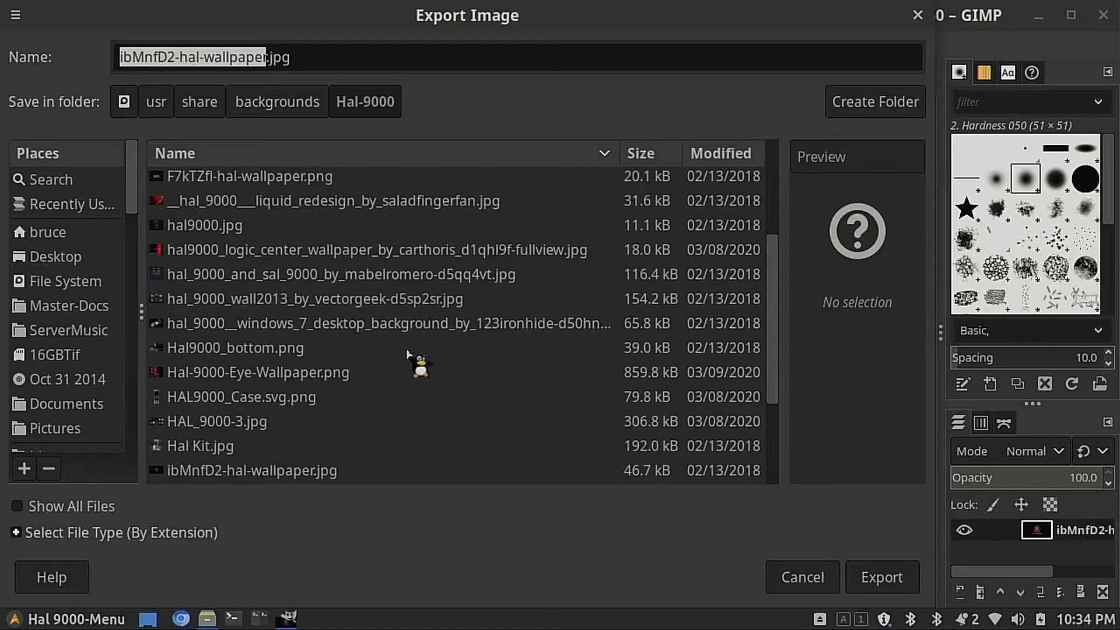
left_click(330, 470)
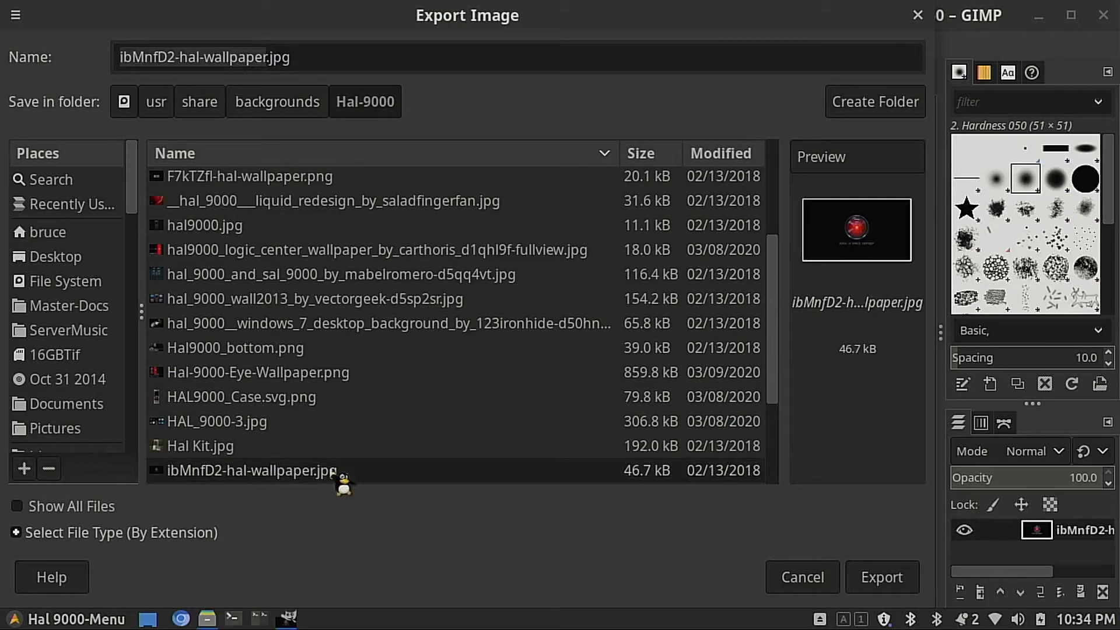
left_click(287, 57)
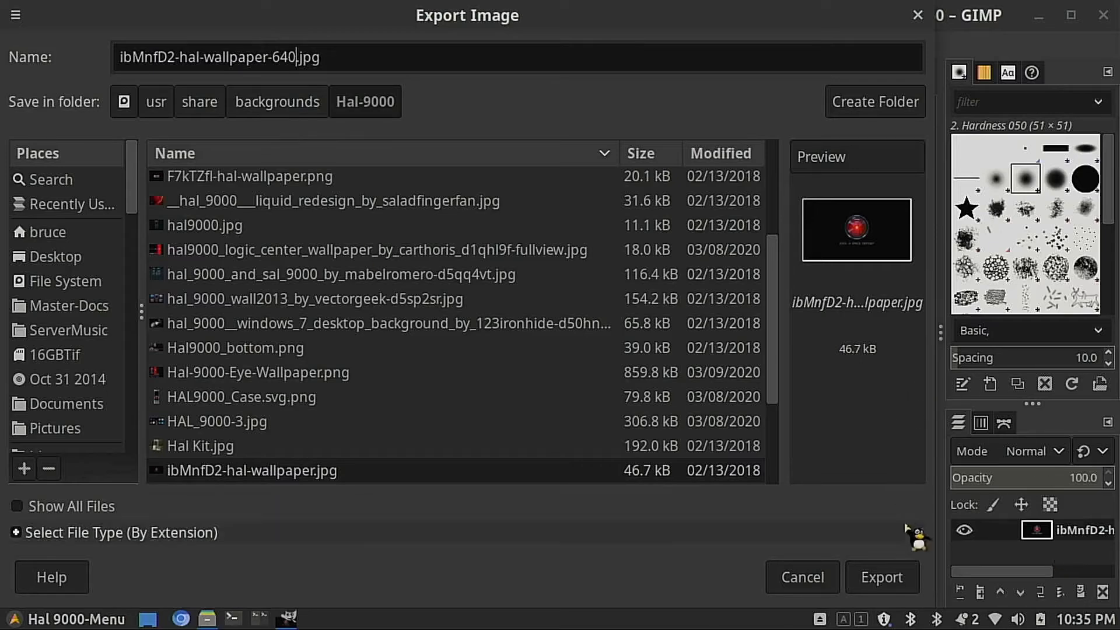
left_click(884, 585)
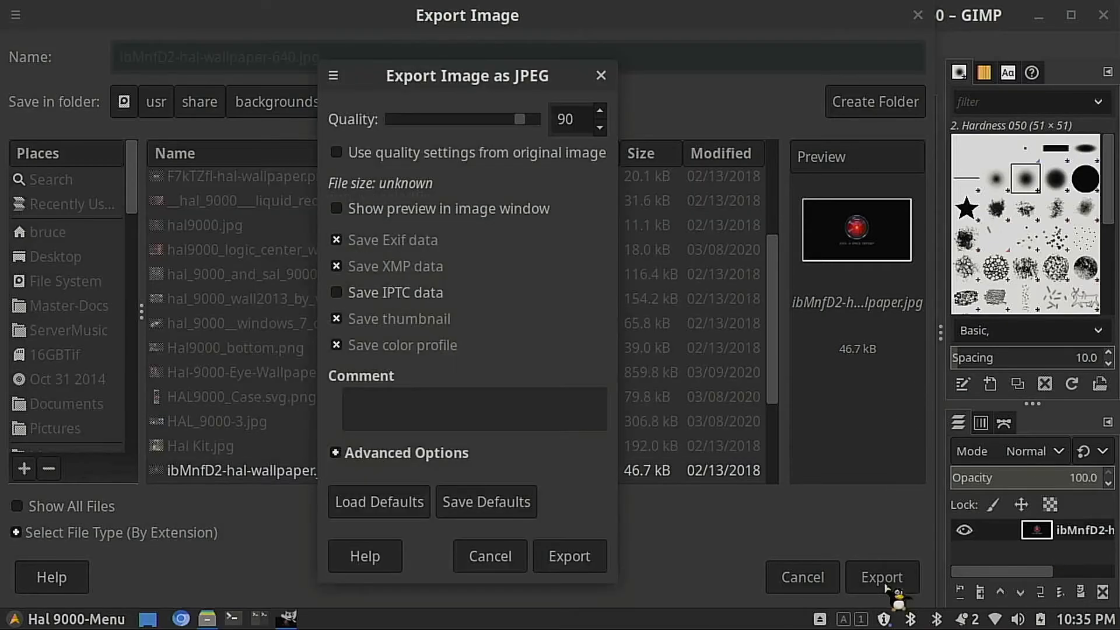
left_click(599, 557)
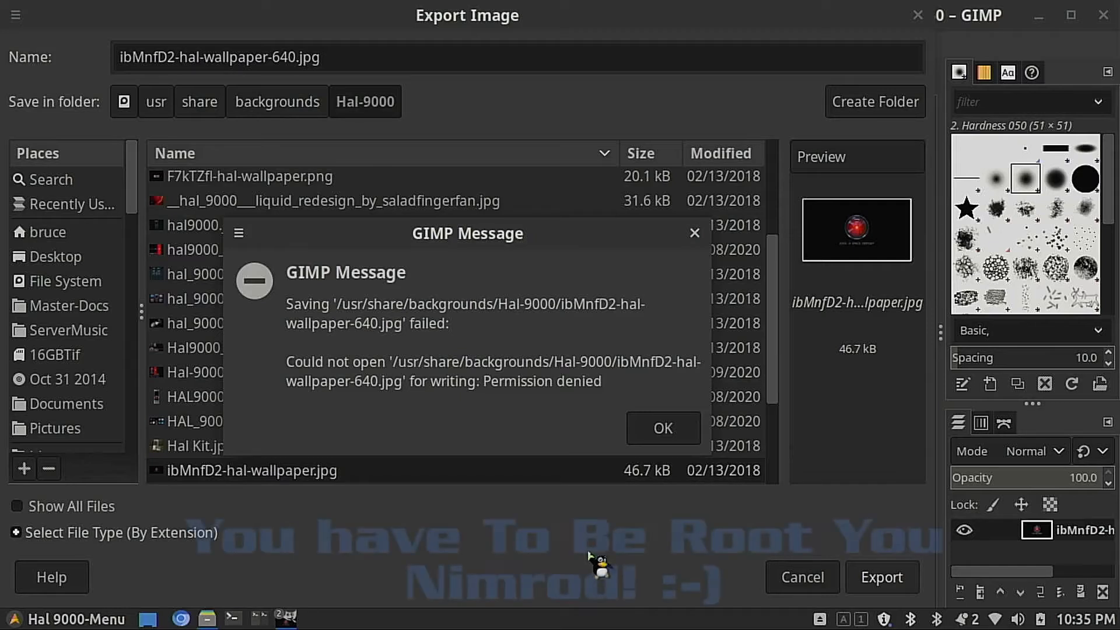
left_click(659, 428)
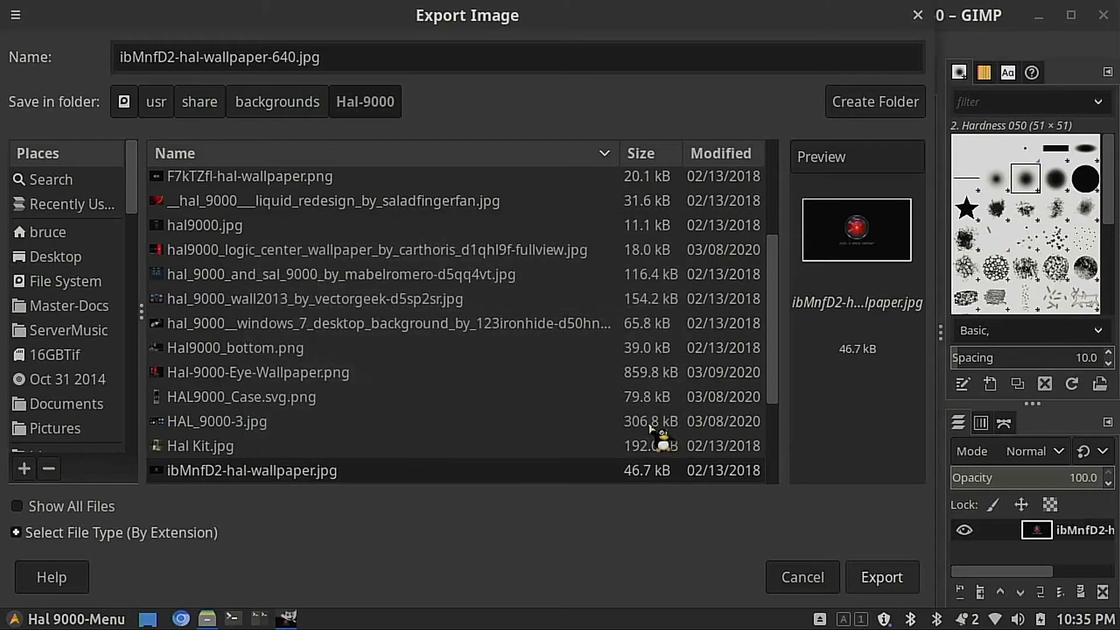
left_click(820, 586)
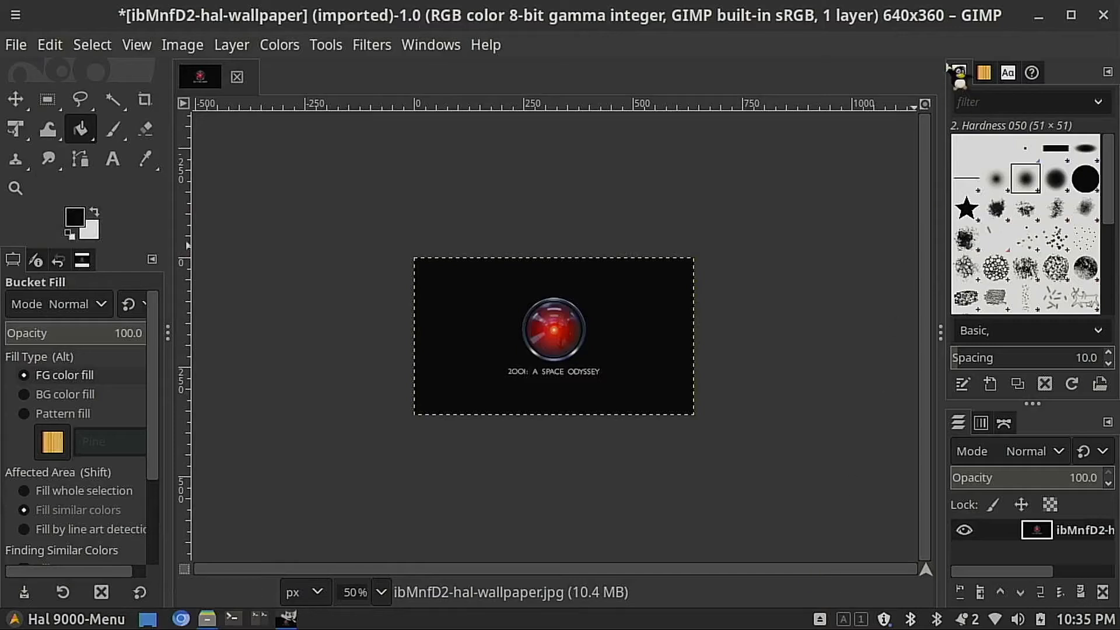
Step: Quit GIMP and discard the unsaved changes to the wallpaper image
left_click(1103, 15)
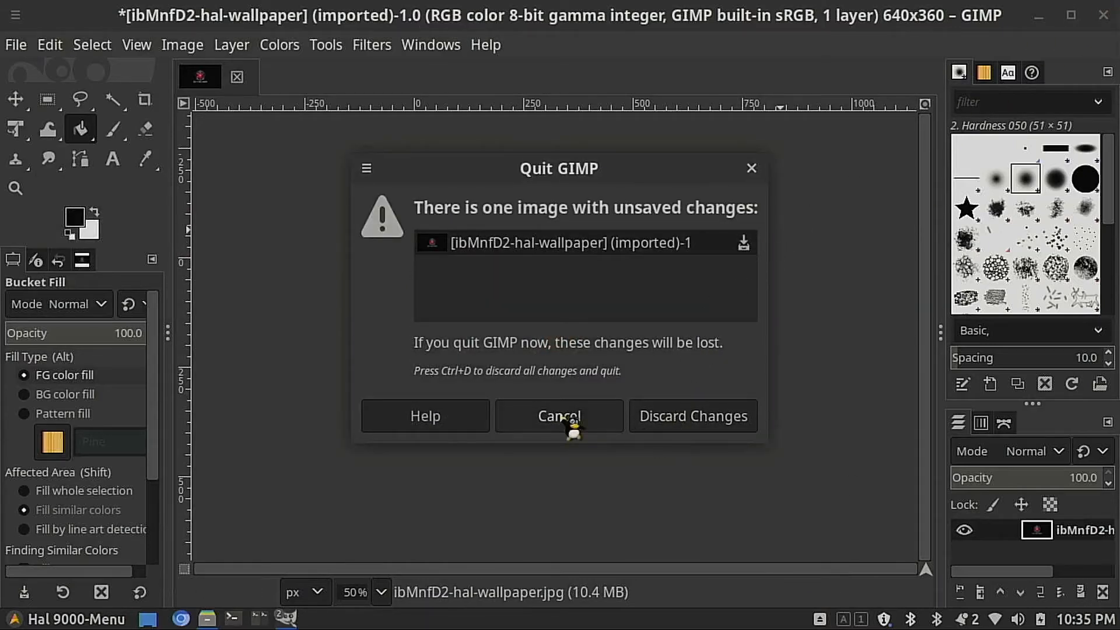
left_click(698, 414)
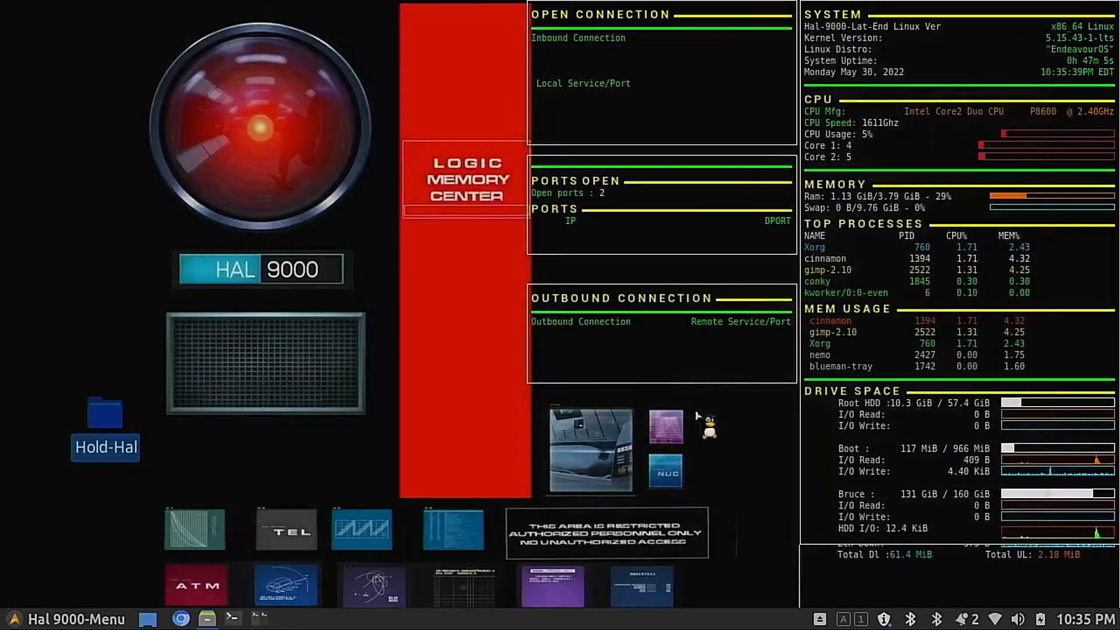
Step: Reopen the Hal-9000 folder as root, authenticating with the account password, and close the original non-root window
left_click(207, 621)
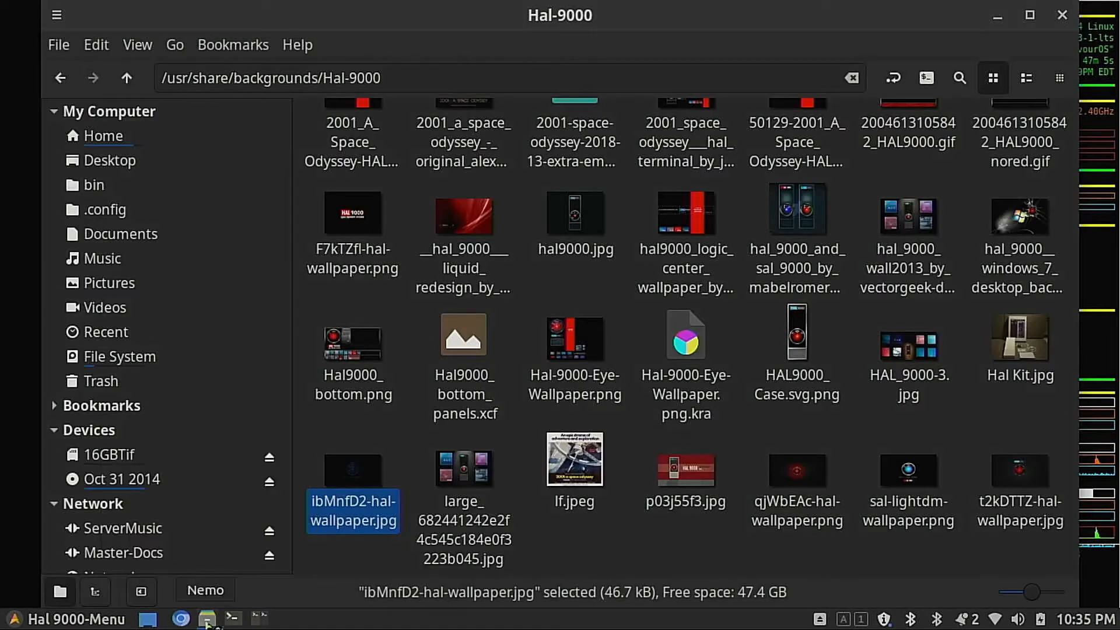
right_click(525, 279)
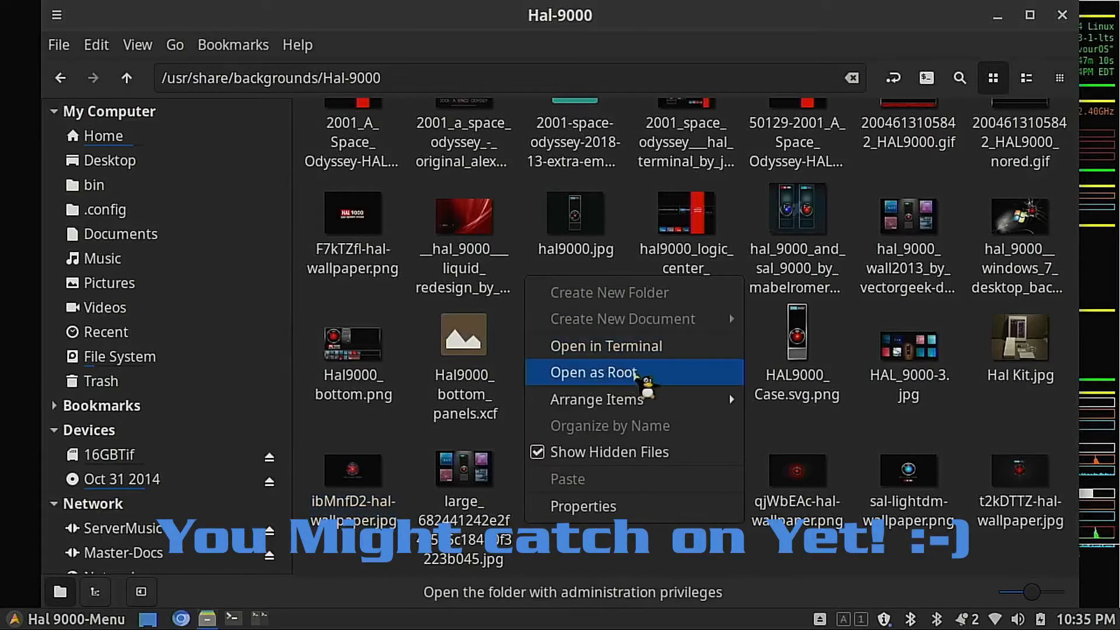
left_click(636, 373)
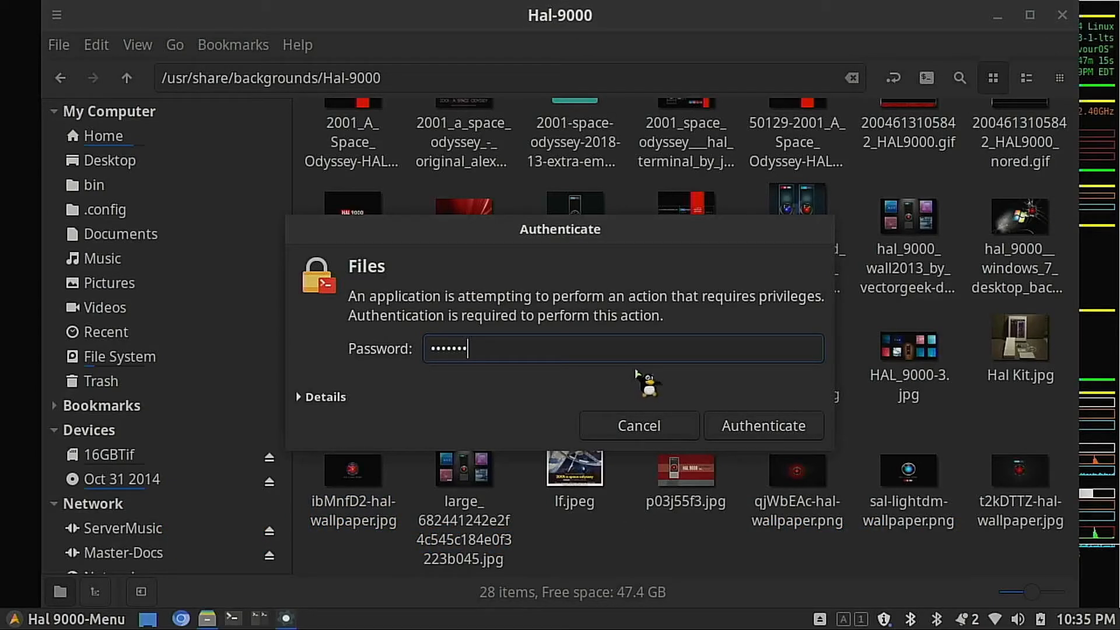
key("Return")
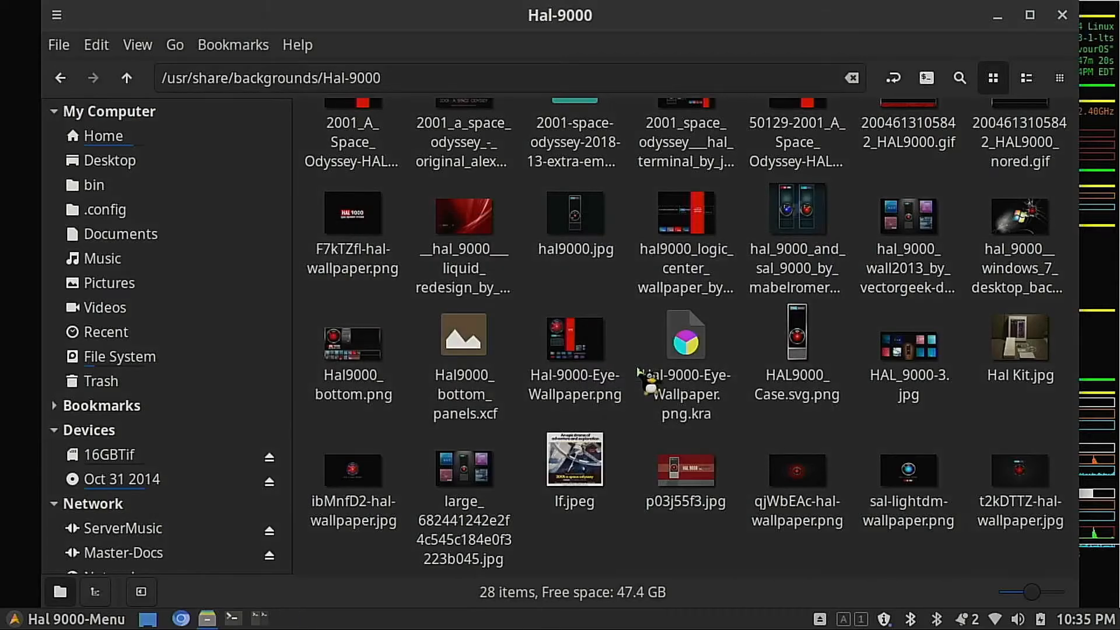
left_click(1061, 17)
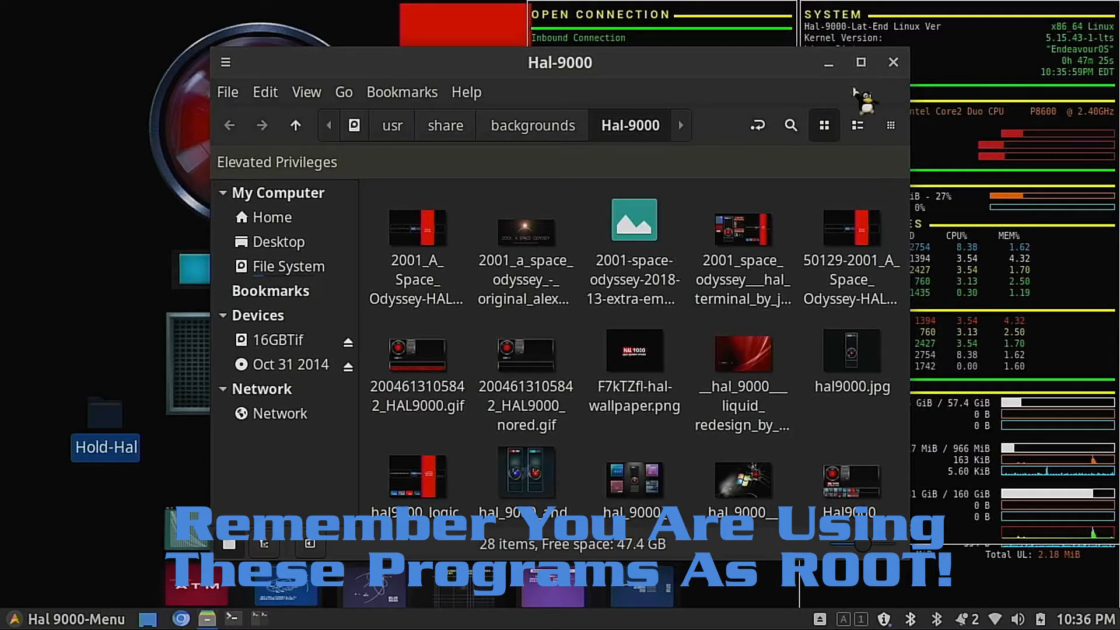
Step: Open ibMnfD2-hal-wallpaper.jpg from the elevated Hal-9000 folder in GNU Image Manipulation Program
scroll(580, 392, "down", 5)
scroll(562, 387, "down", 2)
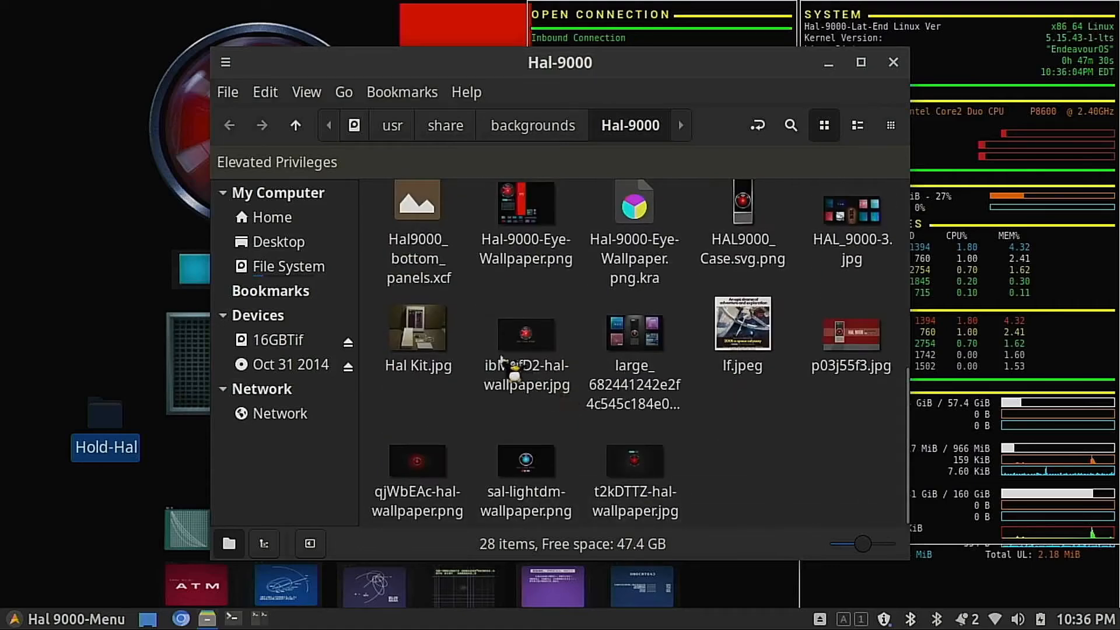
right_click(514, 335)
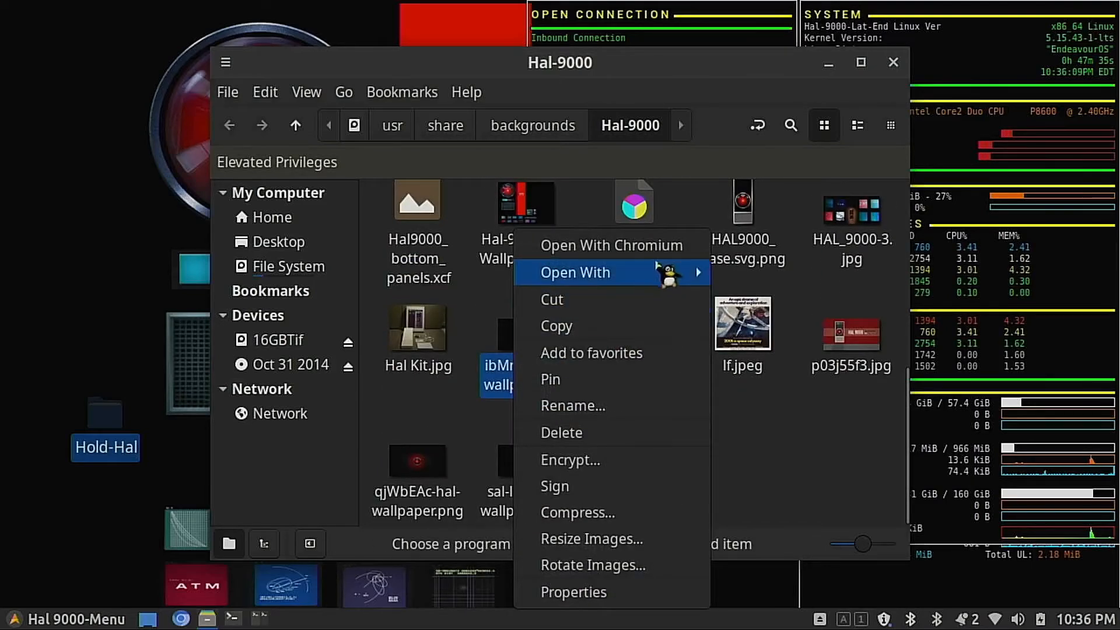
mouse_move(674, 273)
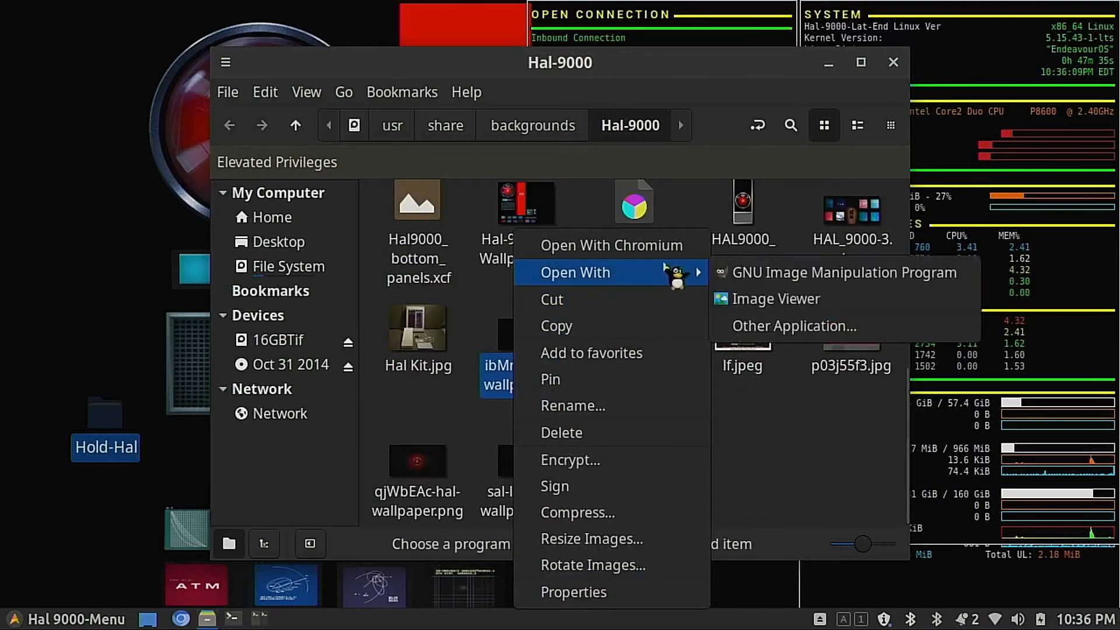
left_click(740, 279)
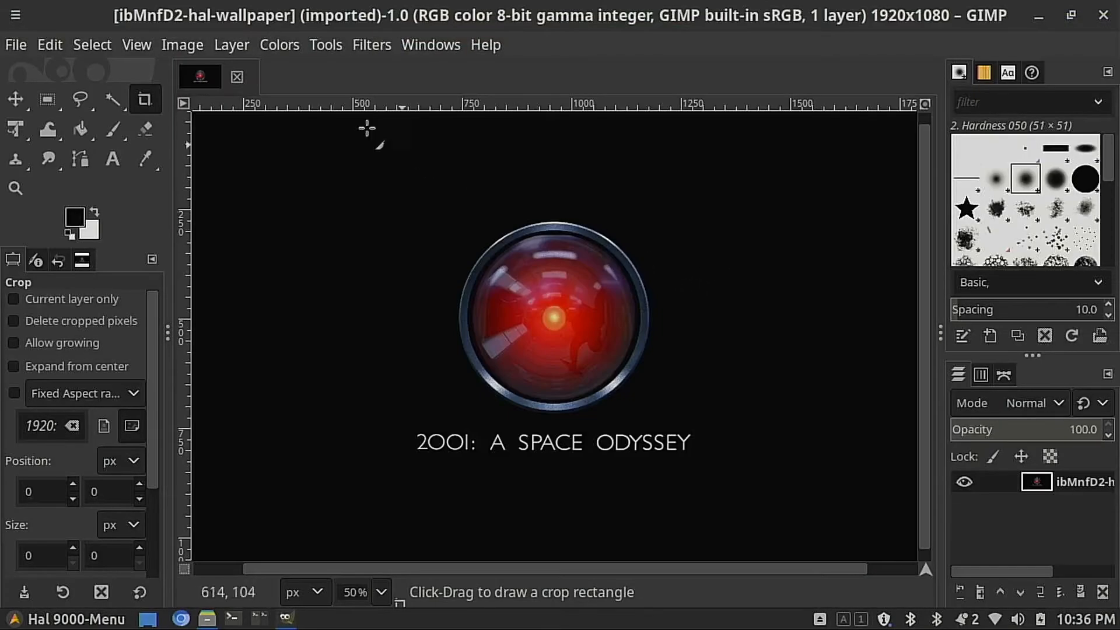
Step: Scale the HAL wallpaper image to 640 × 360 pixels with linked proportions and Cubic interpolation
left_click(195, 46)
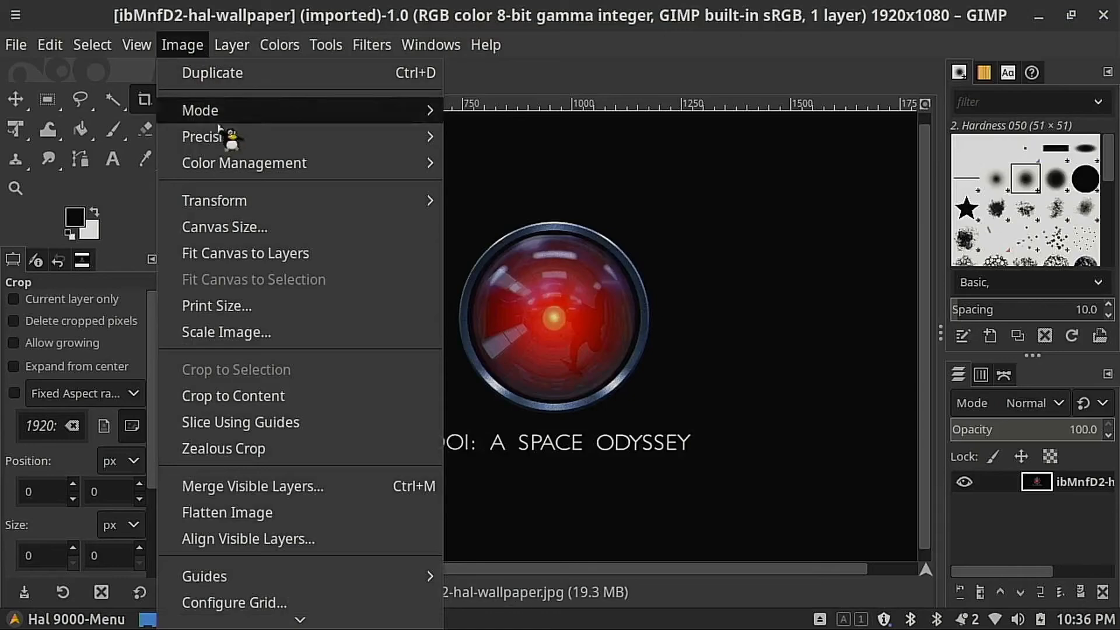
left_click(280, 332)
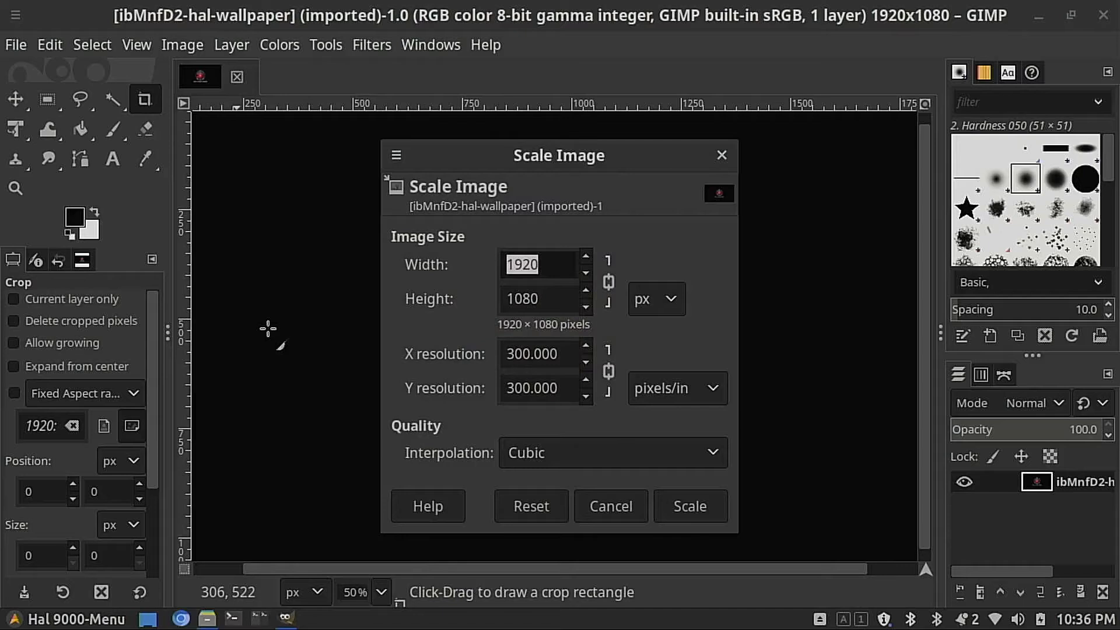
type("640")
key("Tab")
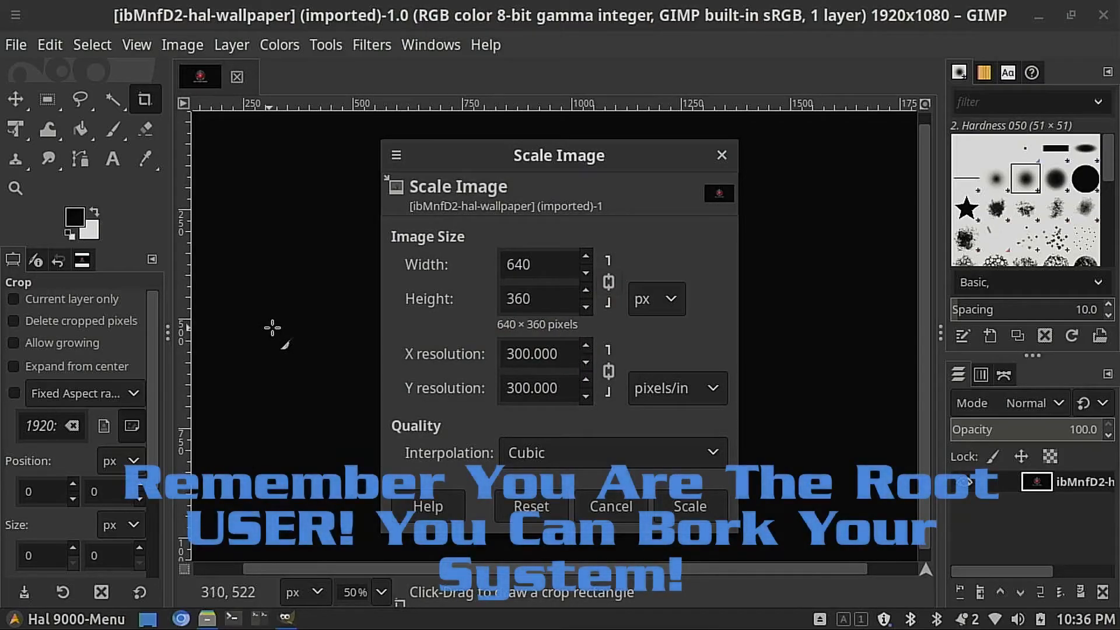
left_click(712, 506)
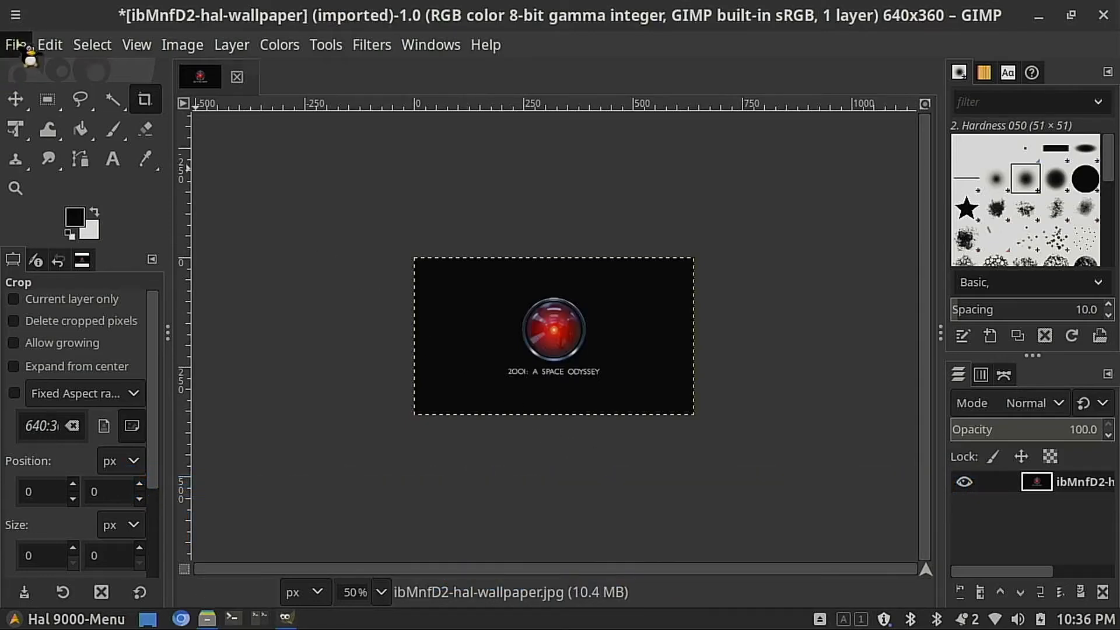
Step: Export the scaled image to /usr/share/backgrounds/Hal-9000 as ibMnfD2-hal-wallpaper-640.jpg with JPEG quality 90
left_click(15, 45)
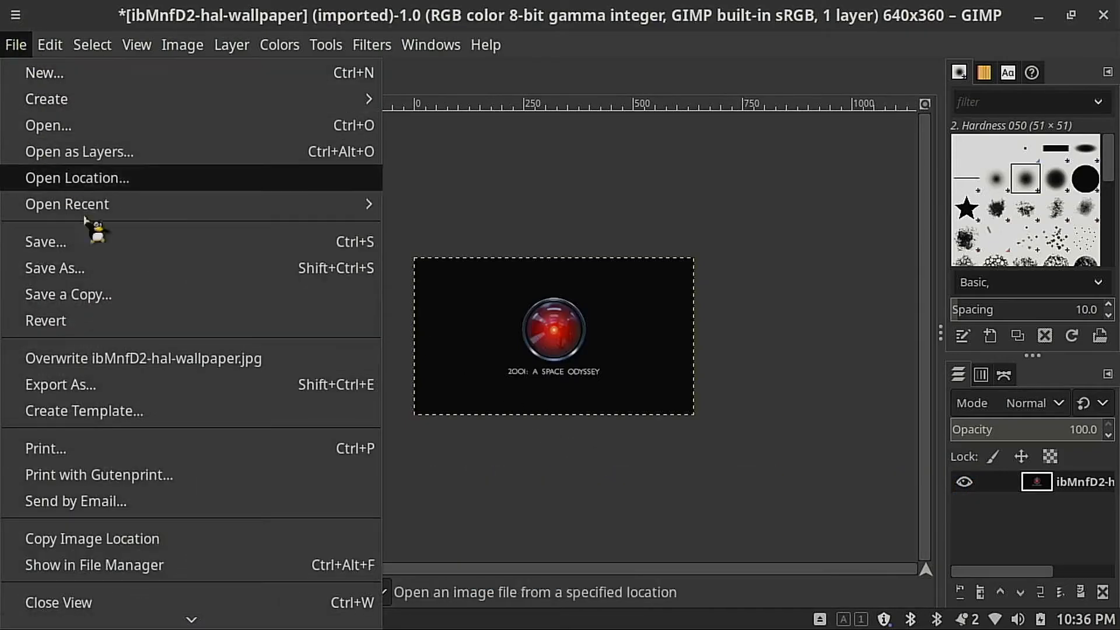
left_click(96, 385)
scroll(321, 365, "down", 5)
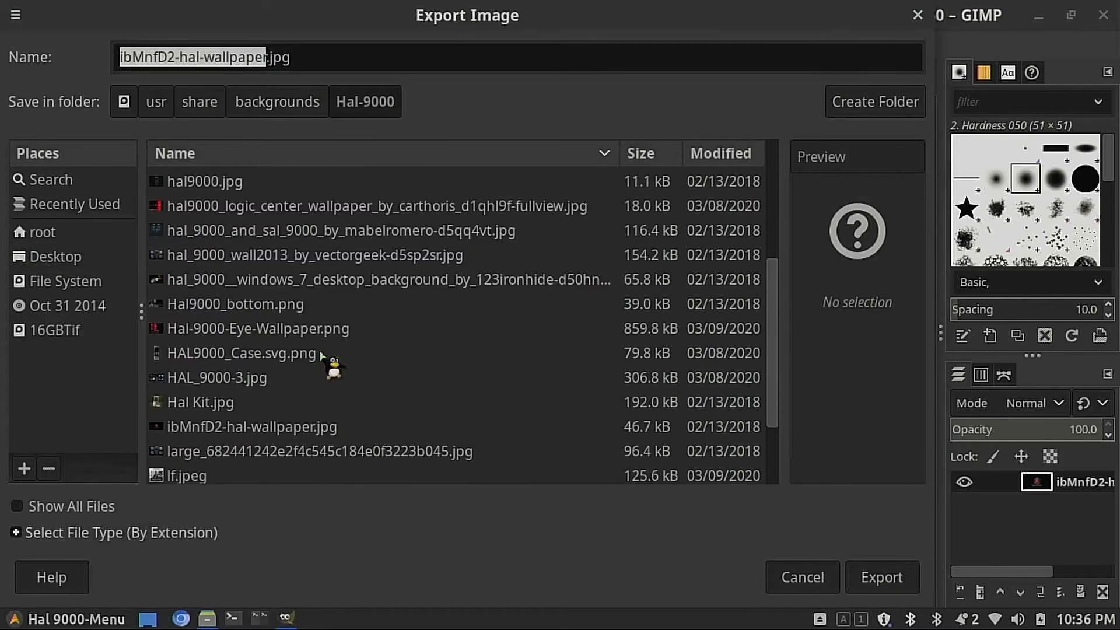
left_click(309, 429)
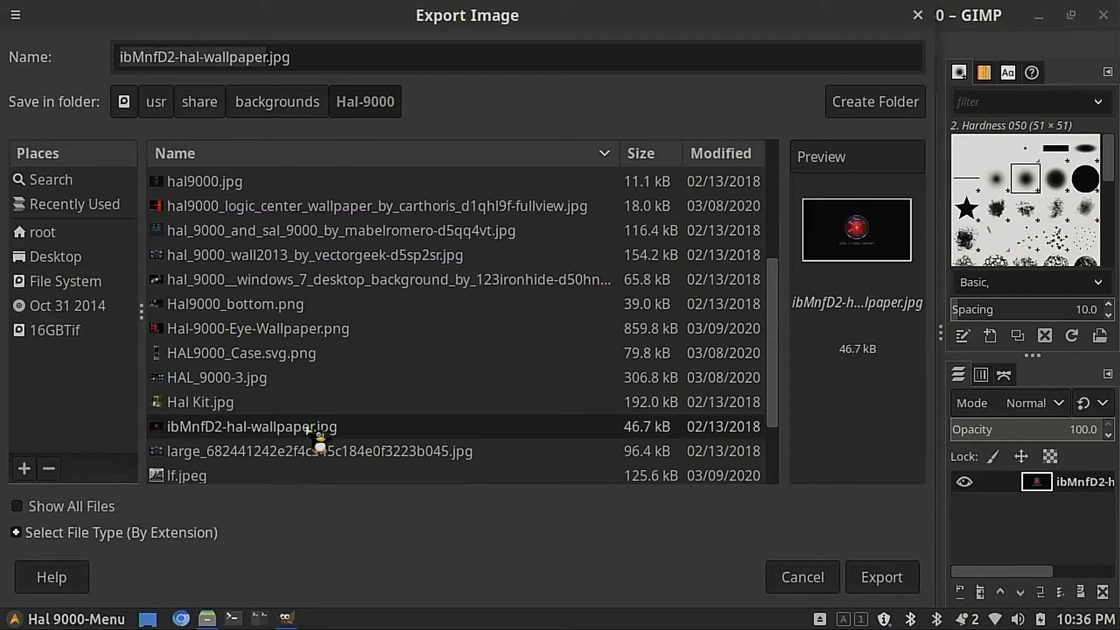
left_click(275, 52)
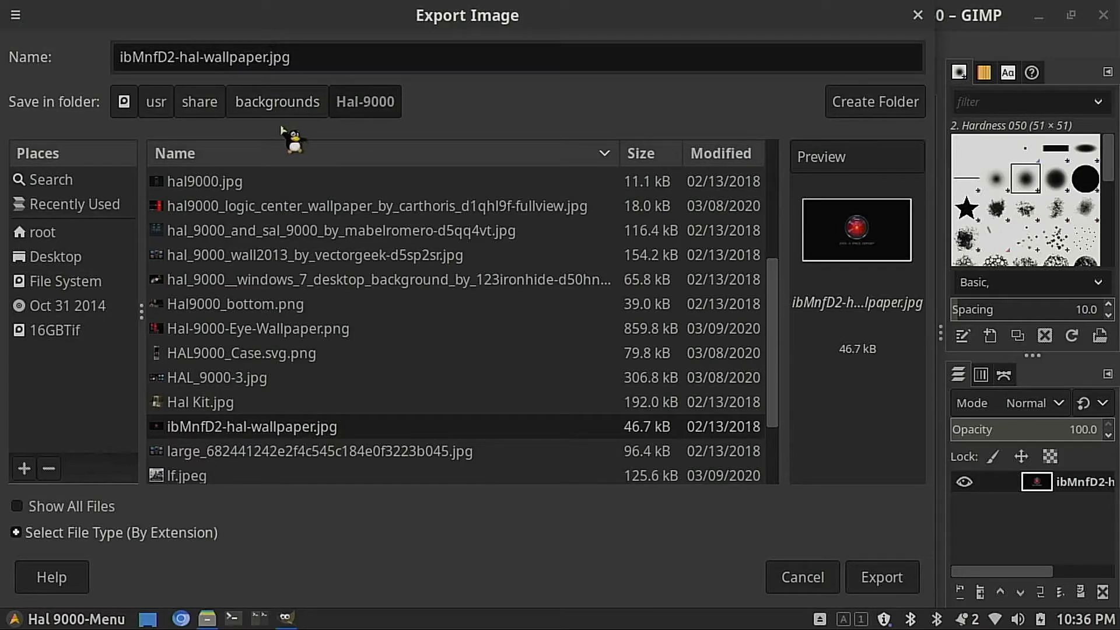
key("Left")
type("-640")
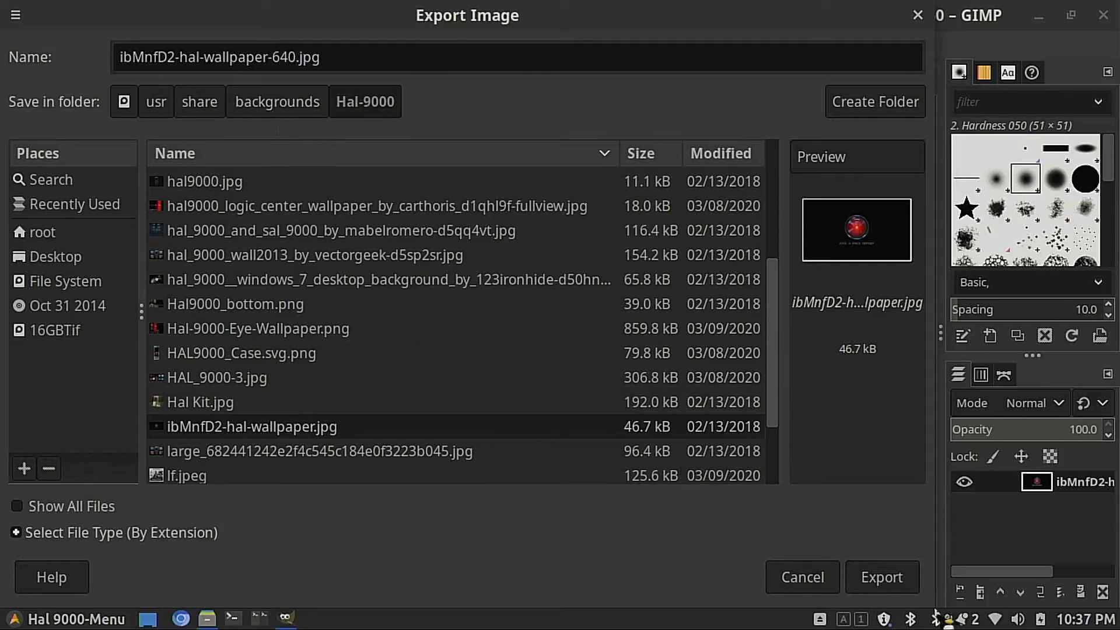
left_click(881, 578)
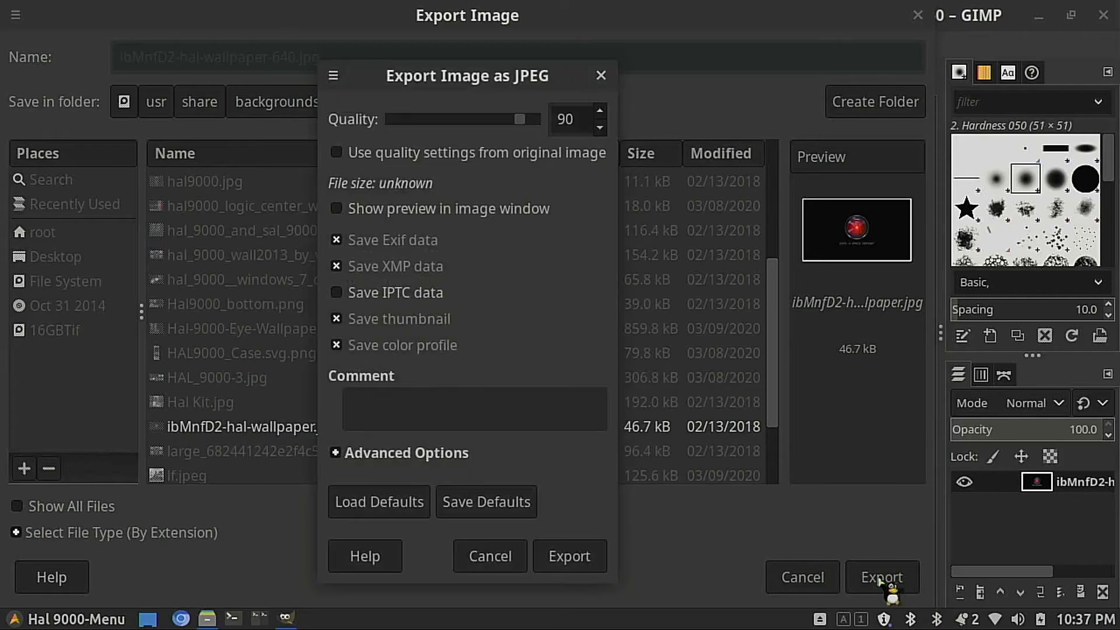
left_click(577, 559)
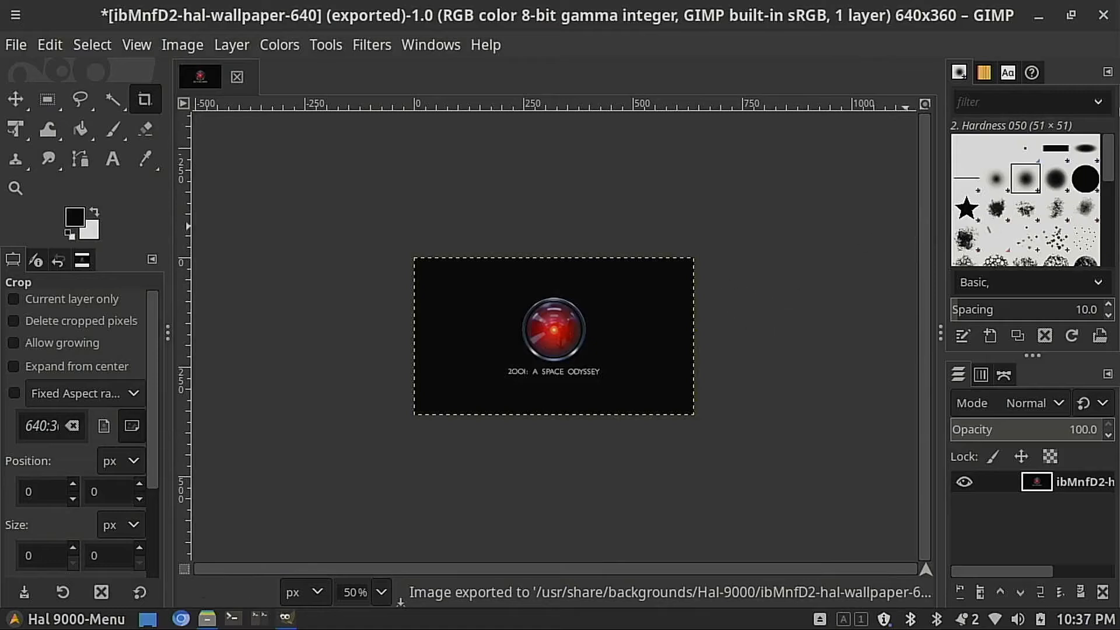
Step: Quit GIMP, discarding the unsaved changes to the exported 640-pixel wallpaper
left_click(1104, 16)
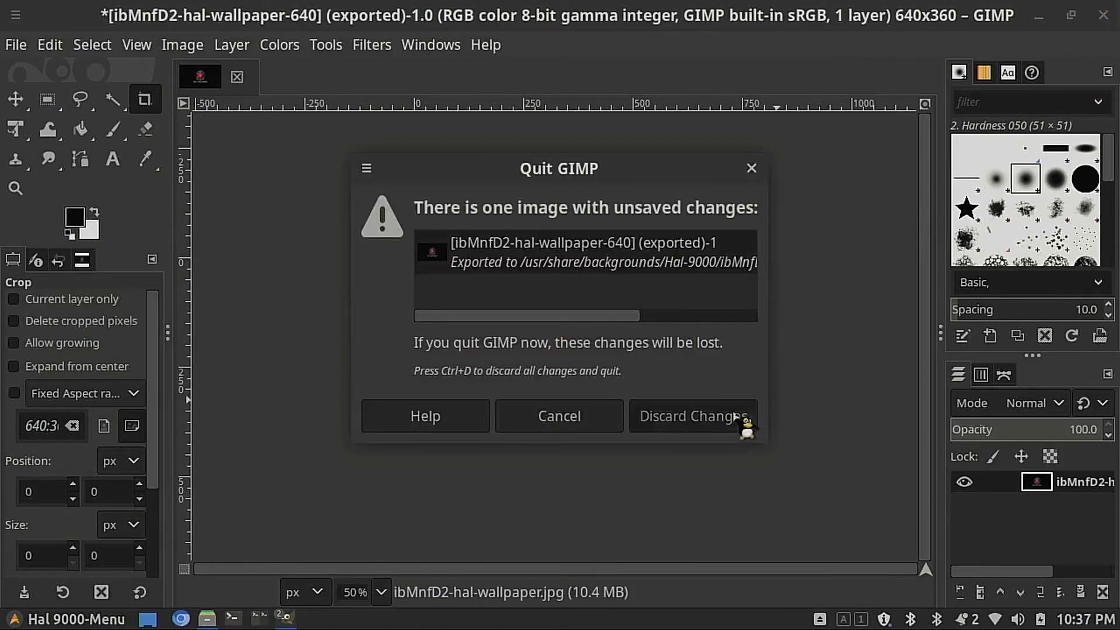
left_click(743, 425)
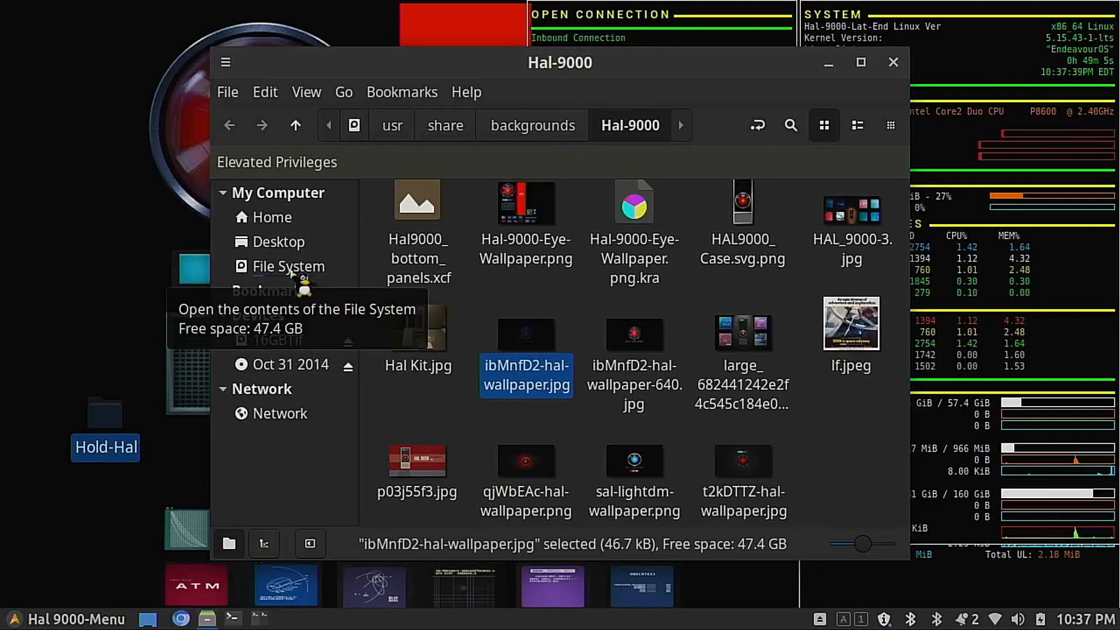
Step: Maximize the elevated Hal-9000 file manager window and split its view into two panes
left_click(860, 63)
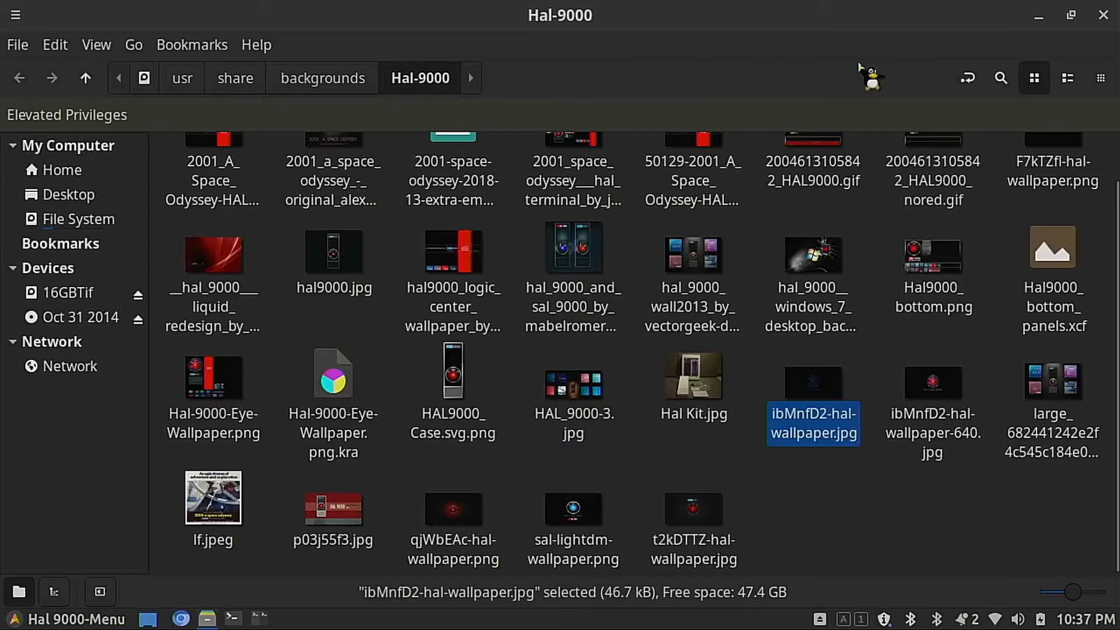
key("F3")
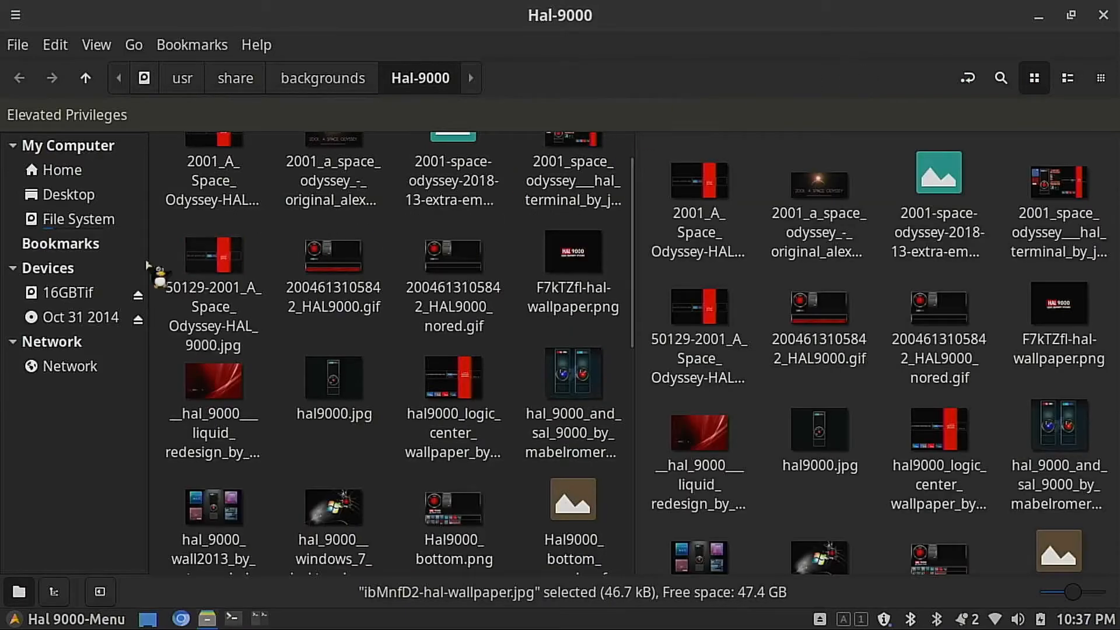
Step: Browse one pane from the file system root to the /boot/grub/themes folder
left_click(67, 220)
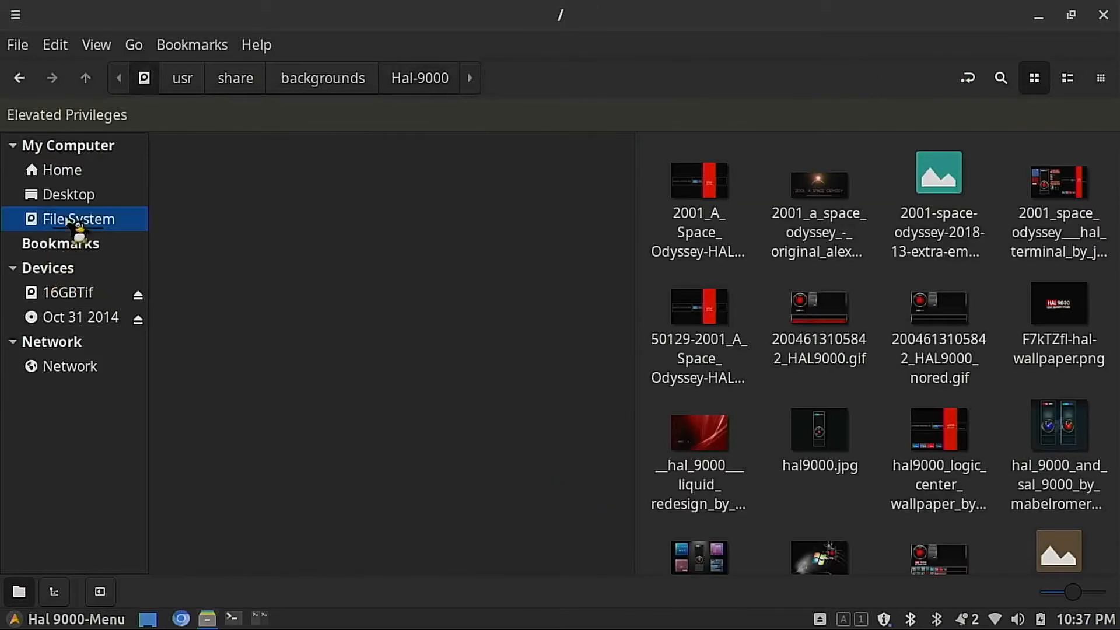
scroll(259, 257, "up", 3)
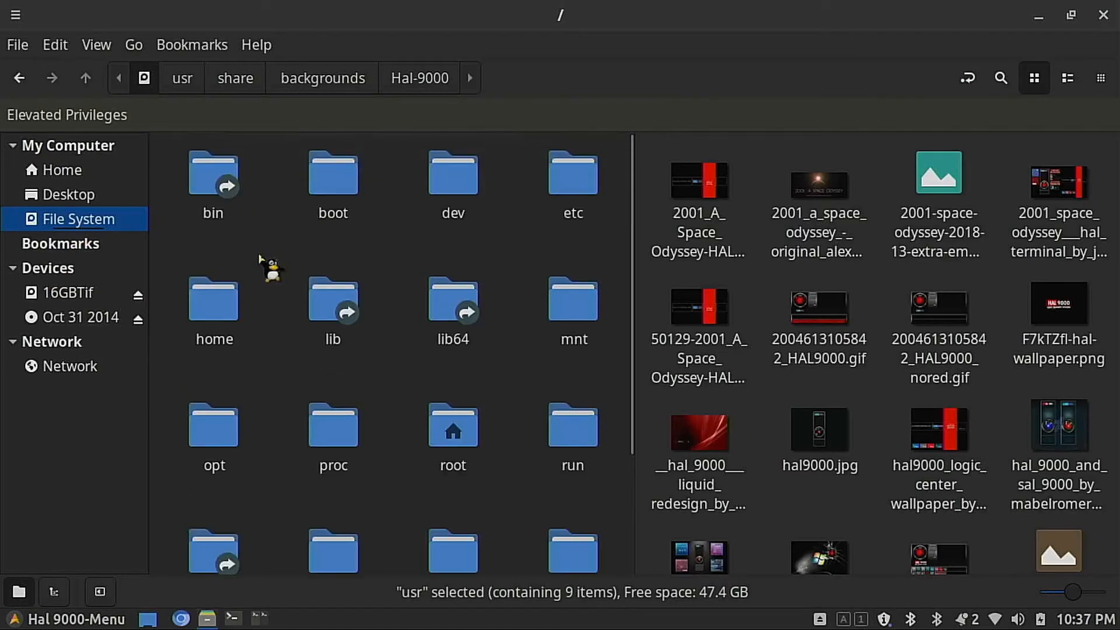
double_click(343, 191)
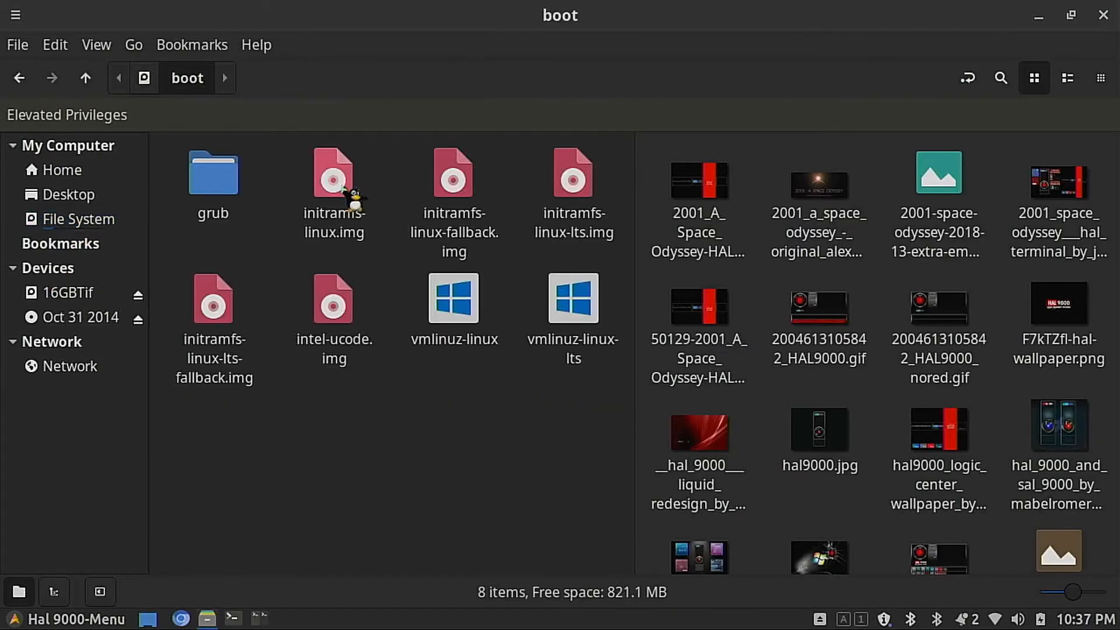
double_click(209, 182)
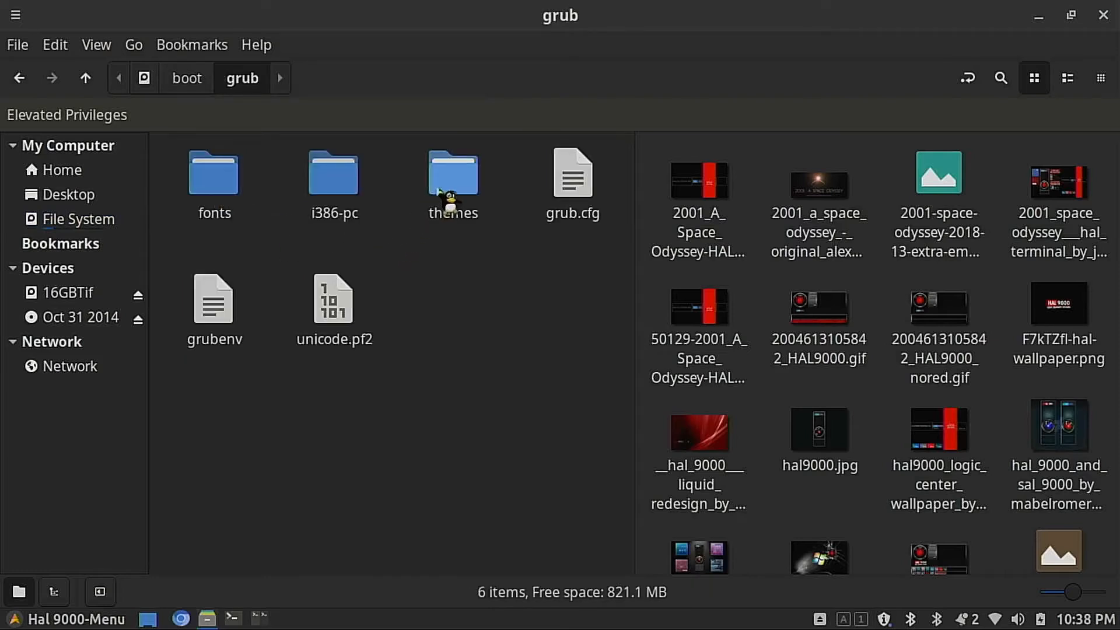
double_click(439, 192)
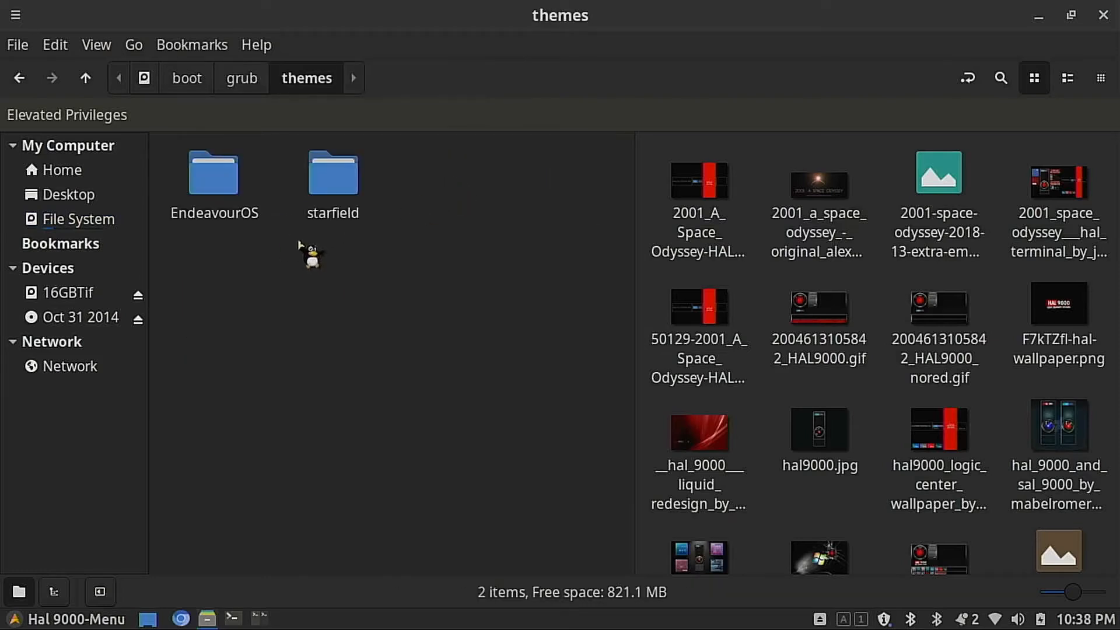
Step: Duplicate the EndeavourOS theme folder within /boot/grub/themes
right_click(215, 172)
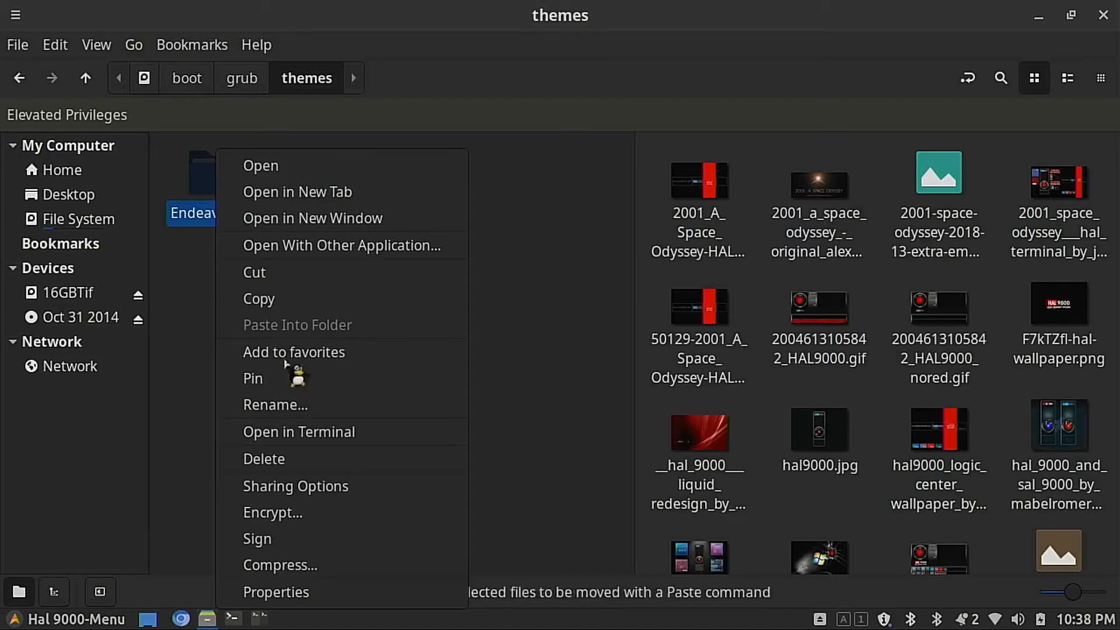
left_click(290, 298)
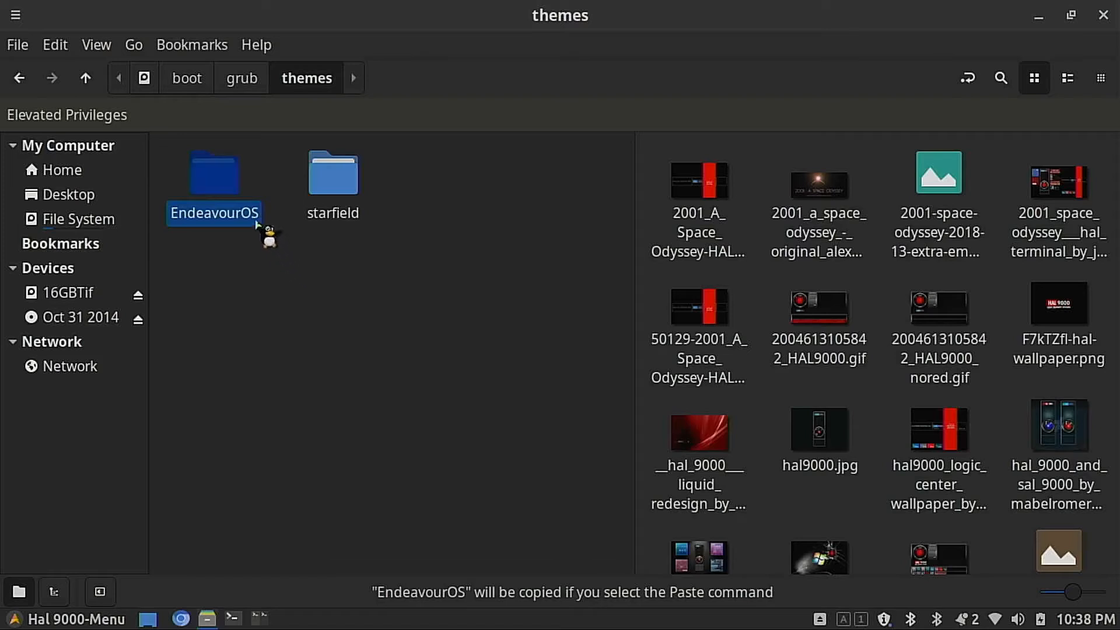
right_click(219, 277)
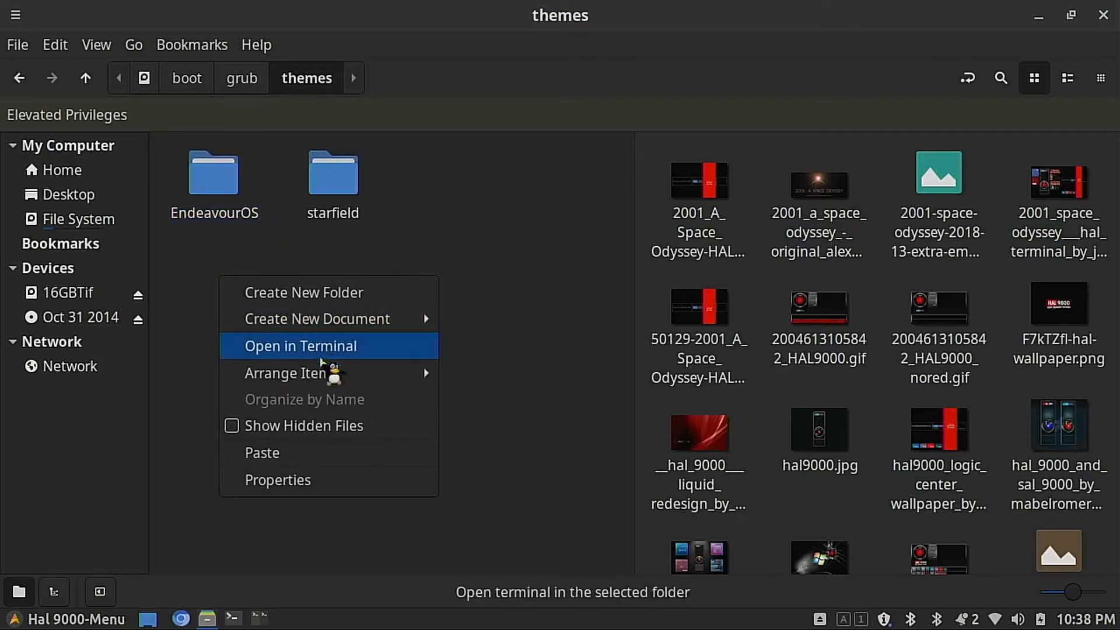
left_click(372, 449)
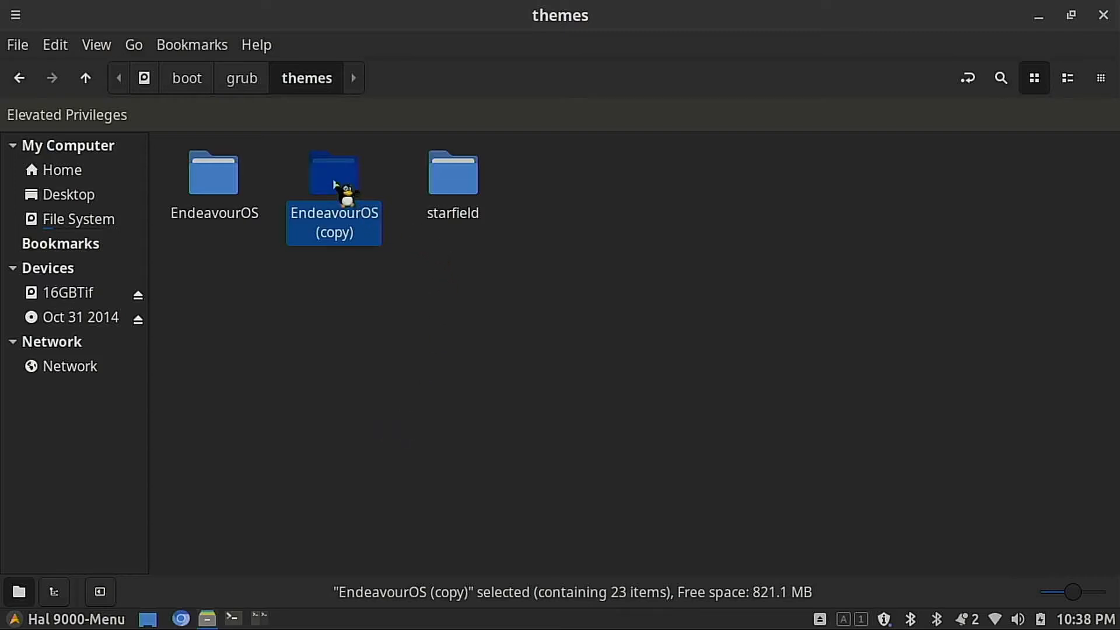
Step: Rename the copied EndeavourOS theme folder to Hal-9000
key("F2")
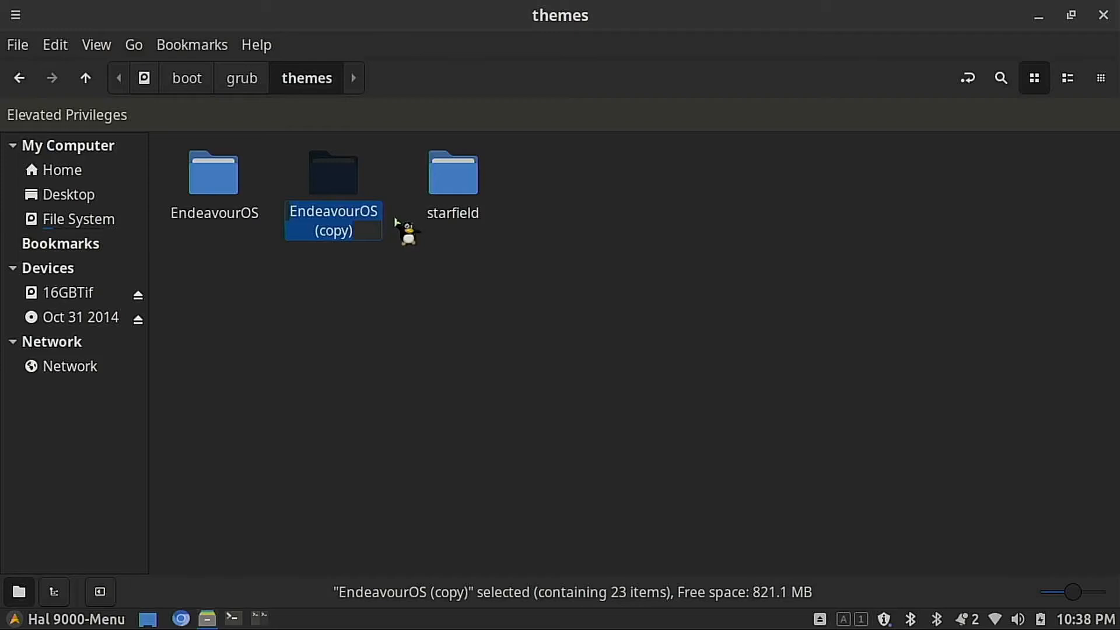
type("Ha")
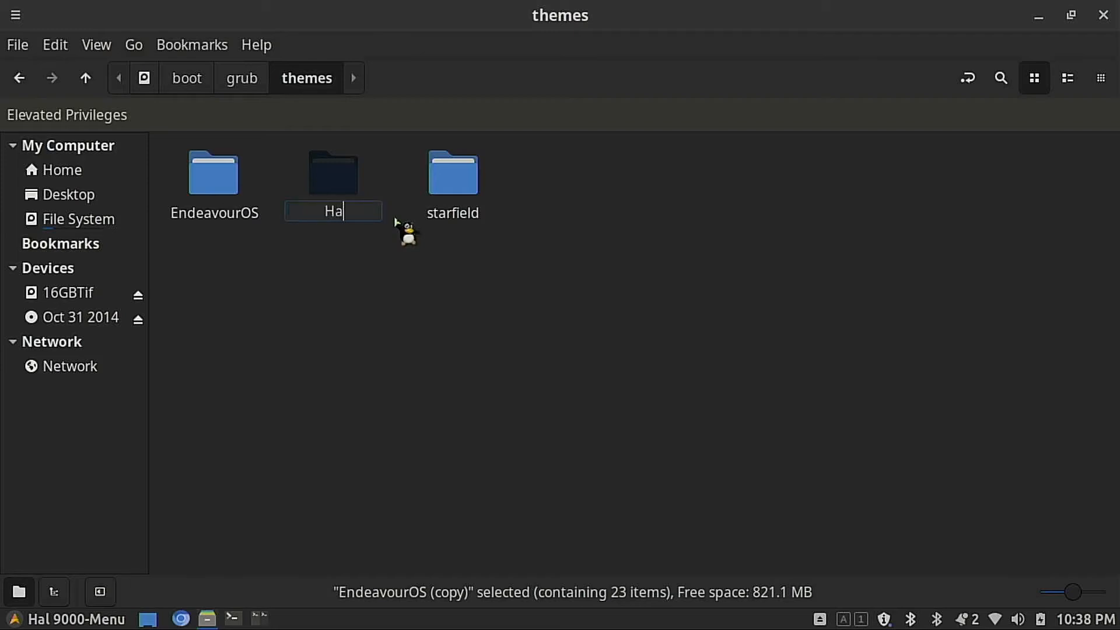
type("l-9000")
key("Return")
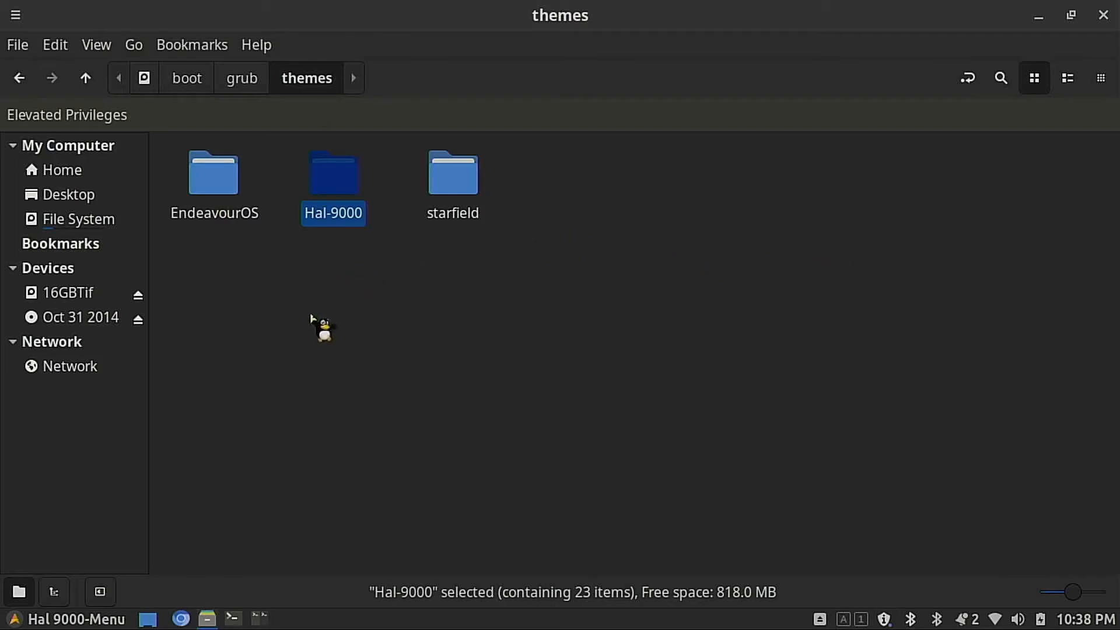
Step: Return to the /usr/share/backgrounds/Hal-9000 folder and copy the file ibMnfD2-hal-wallpaper-640.jpg
key("alt+Left")
key("alt+Left")
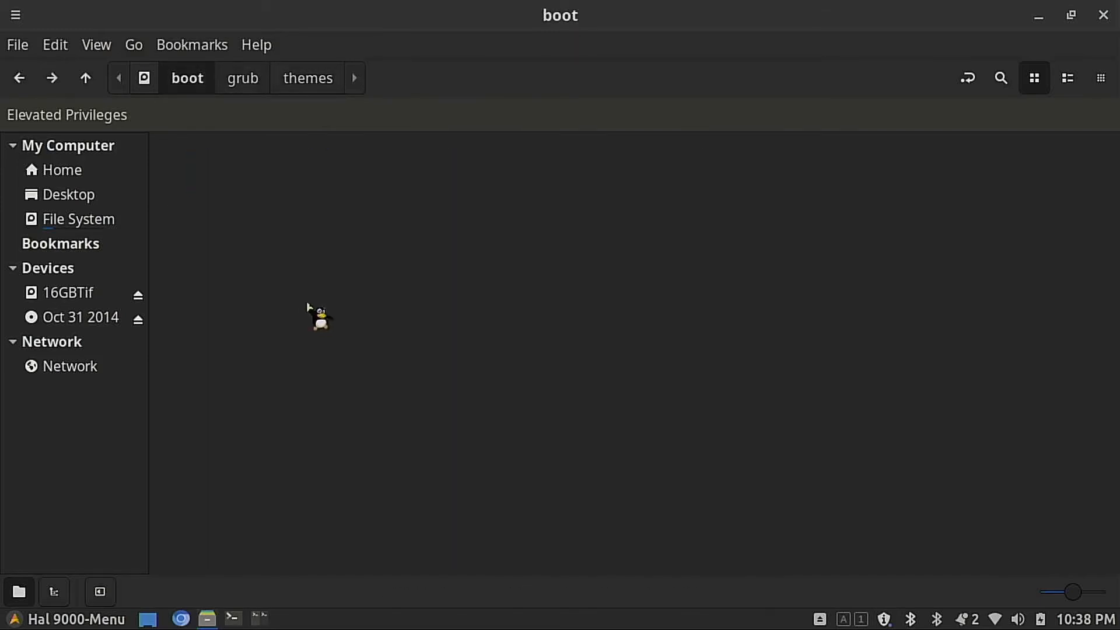
key("alt+Left")
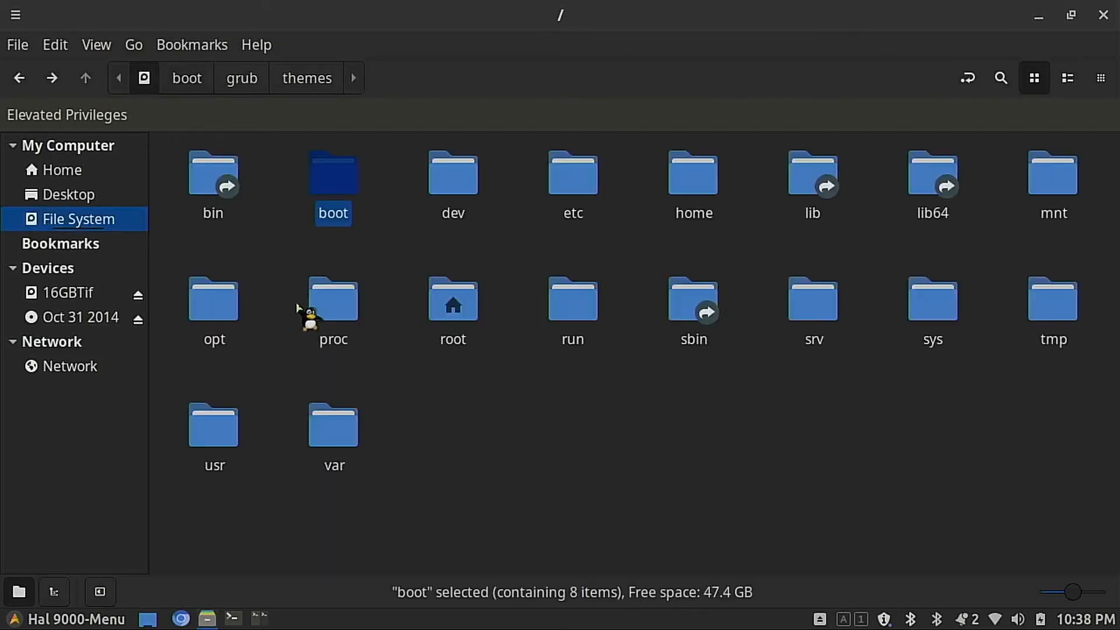
key("alt+Left")
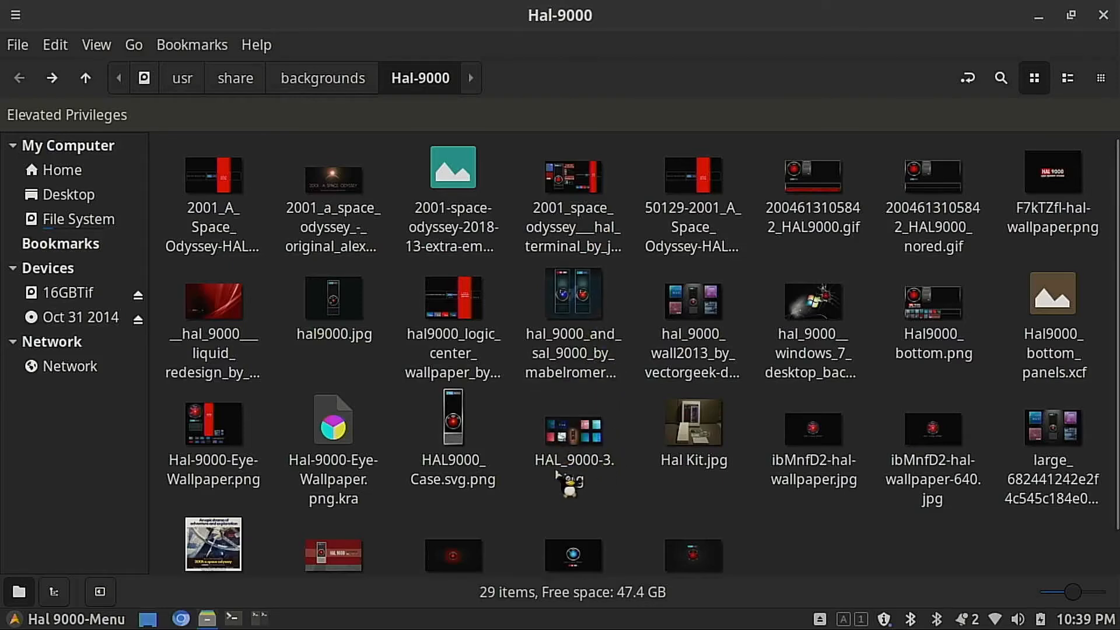
scroll(555, 473, "down", 2)
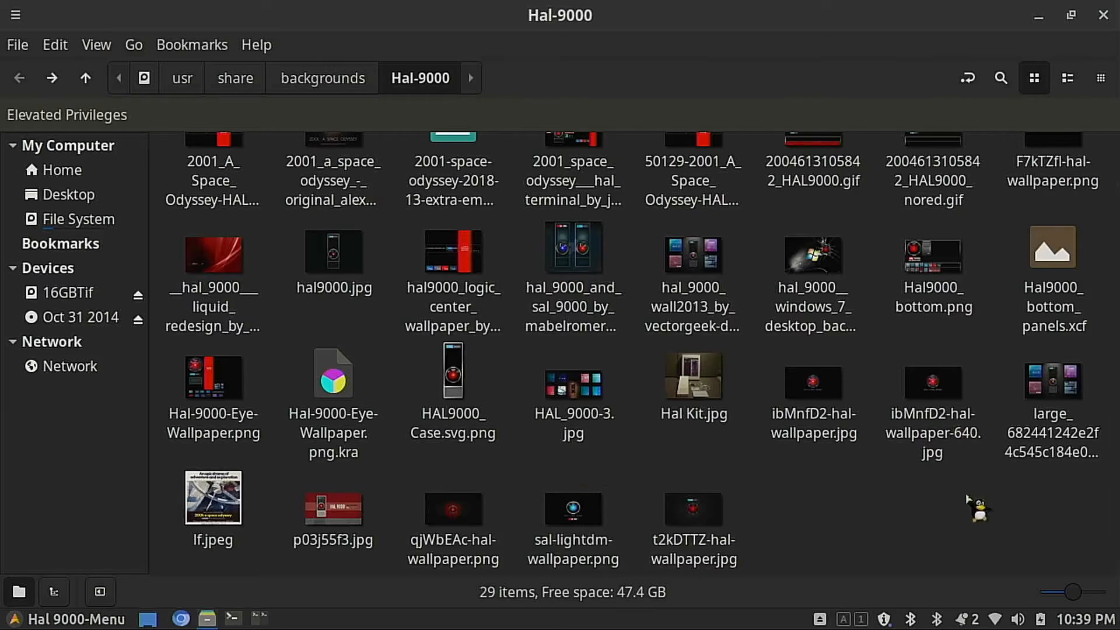
right_click(935, 379)
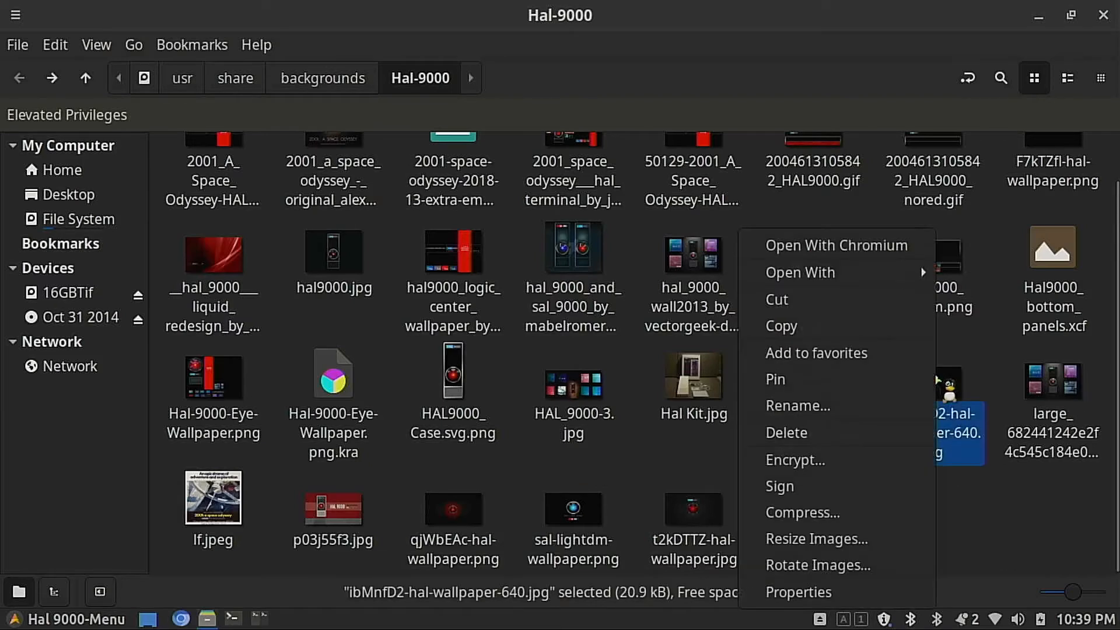
left_click(860, 327)
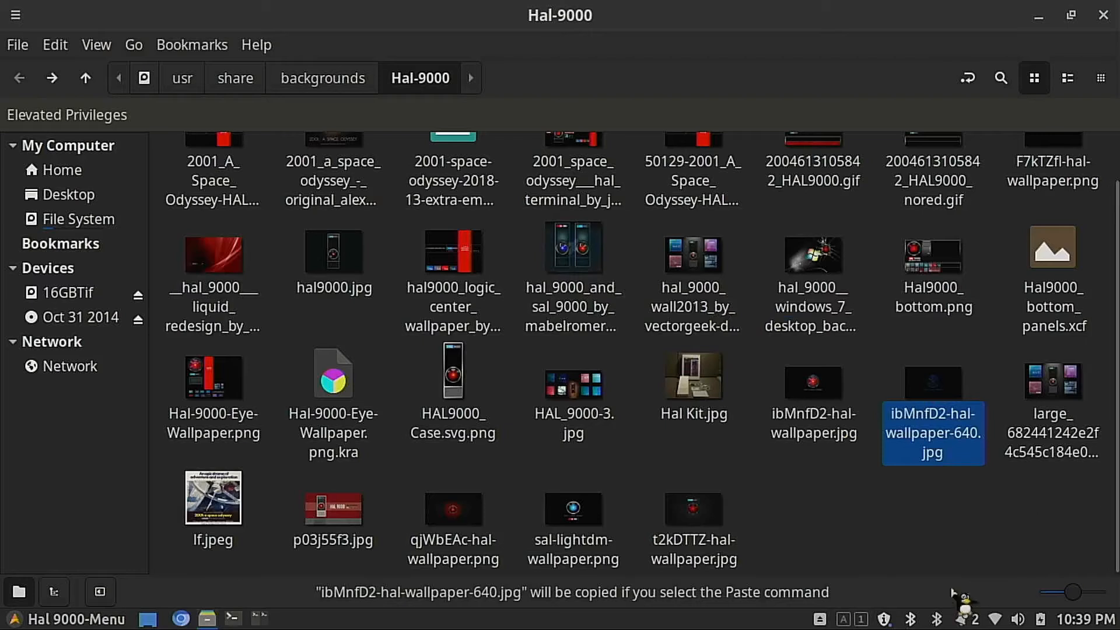
Step: Paste the copied wallpaper into the /boot/grub/themes/Hal-9000 folder
left_click(54, 79)
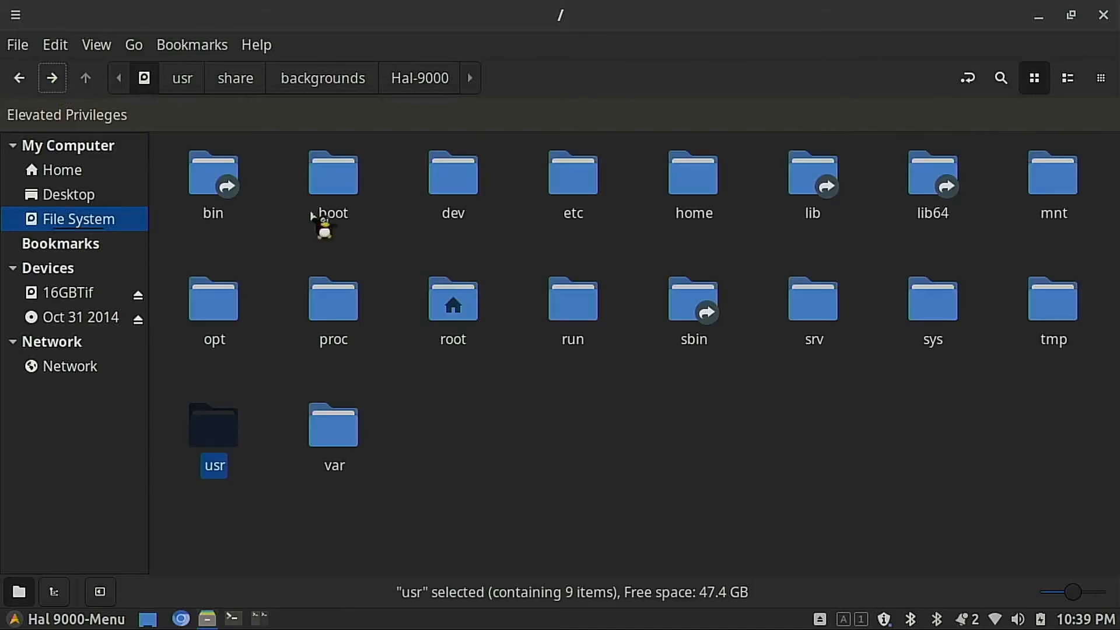
double_click(333, 199)
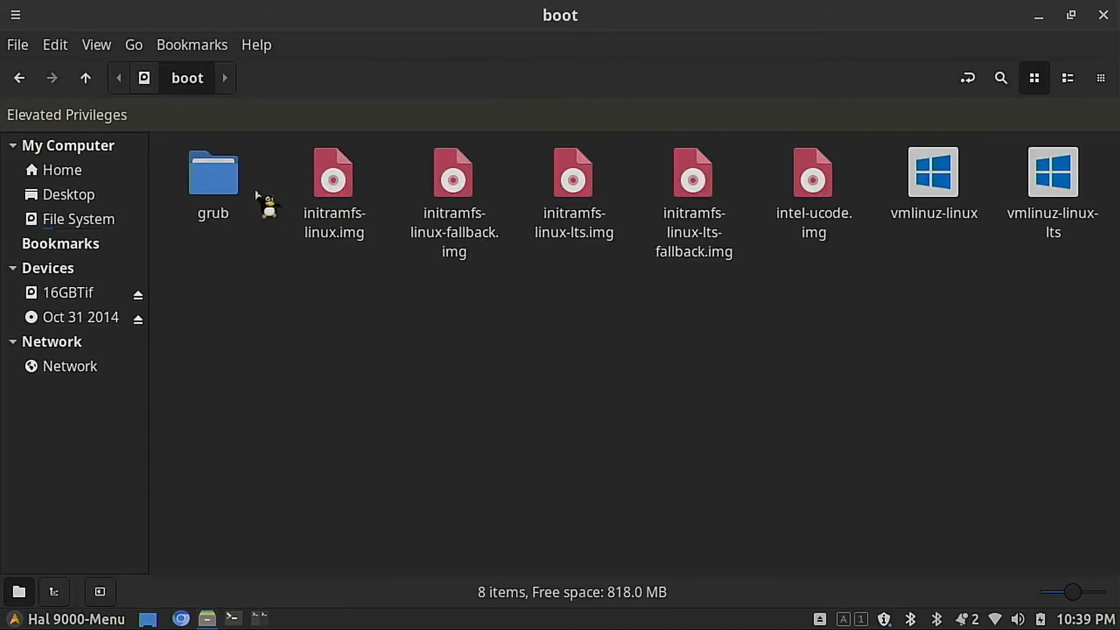
double_click(217, 190)
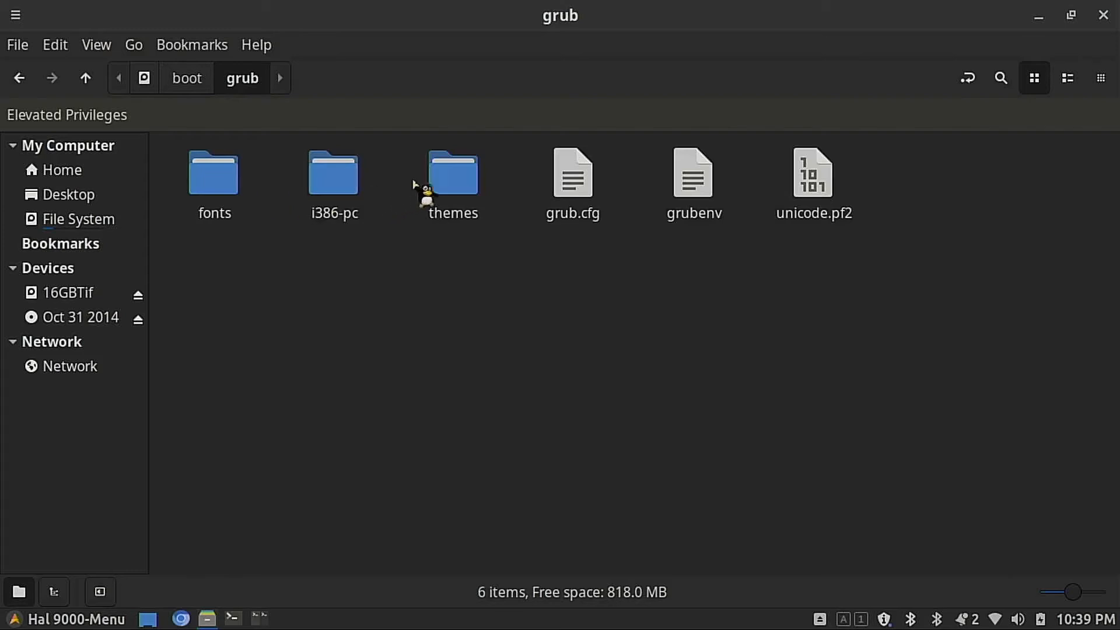
double_click(449, 185)
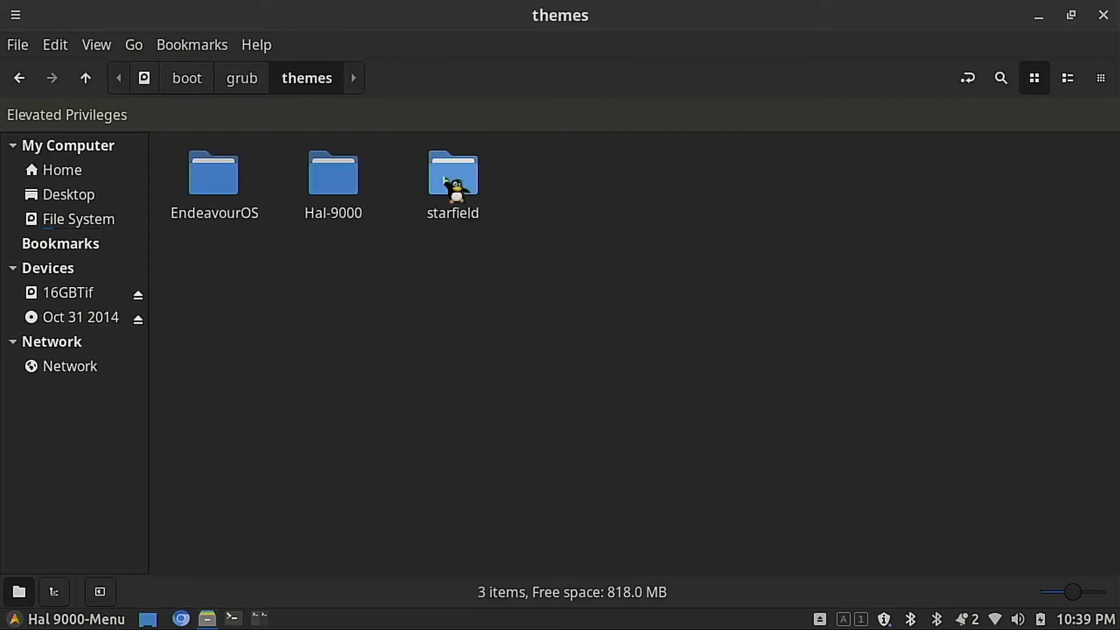
double_click(340, 184)
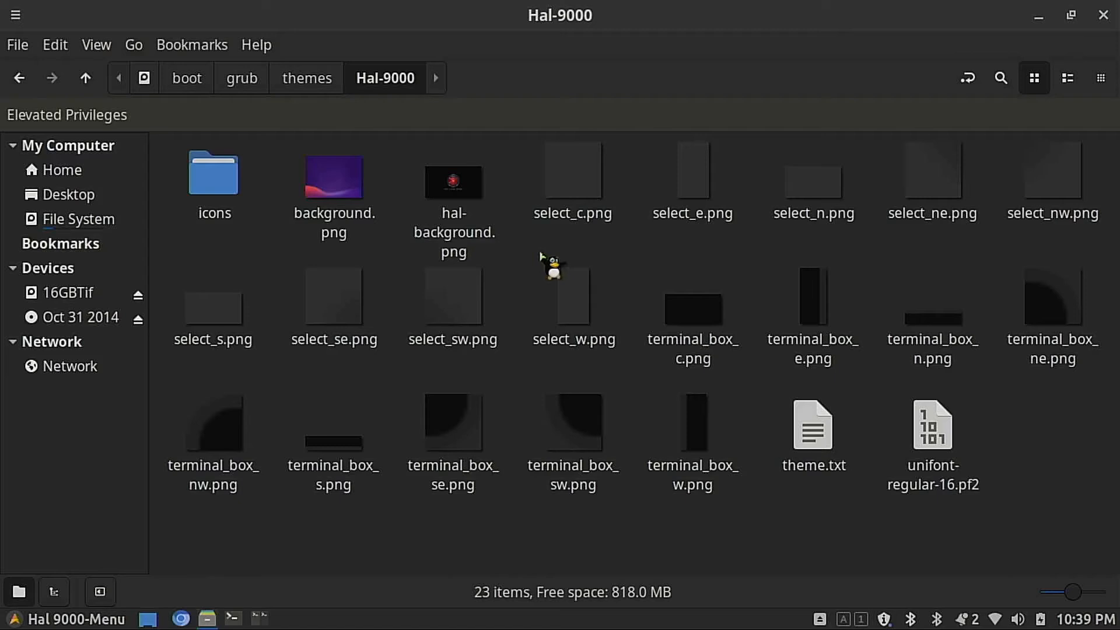
key("ctrl+v")
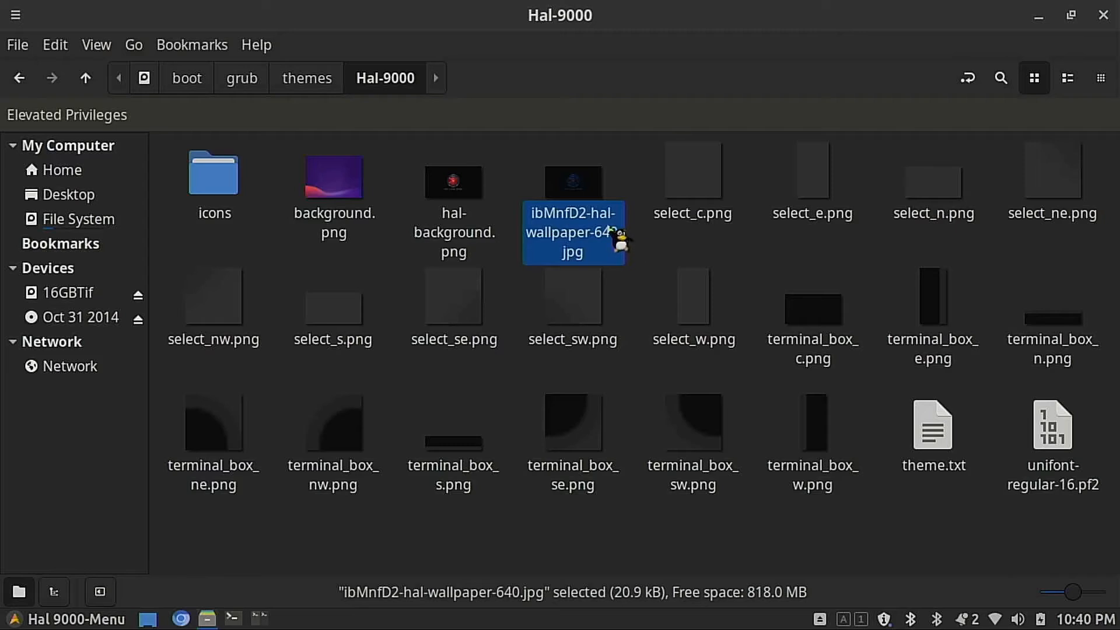
Step: Copy the pasted wallpaper's file name without renaming it, and open theme.txt in the text editor
key("F2")
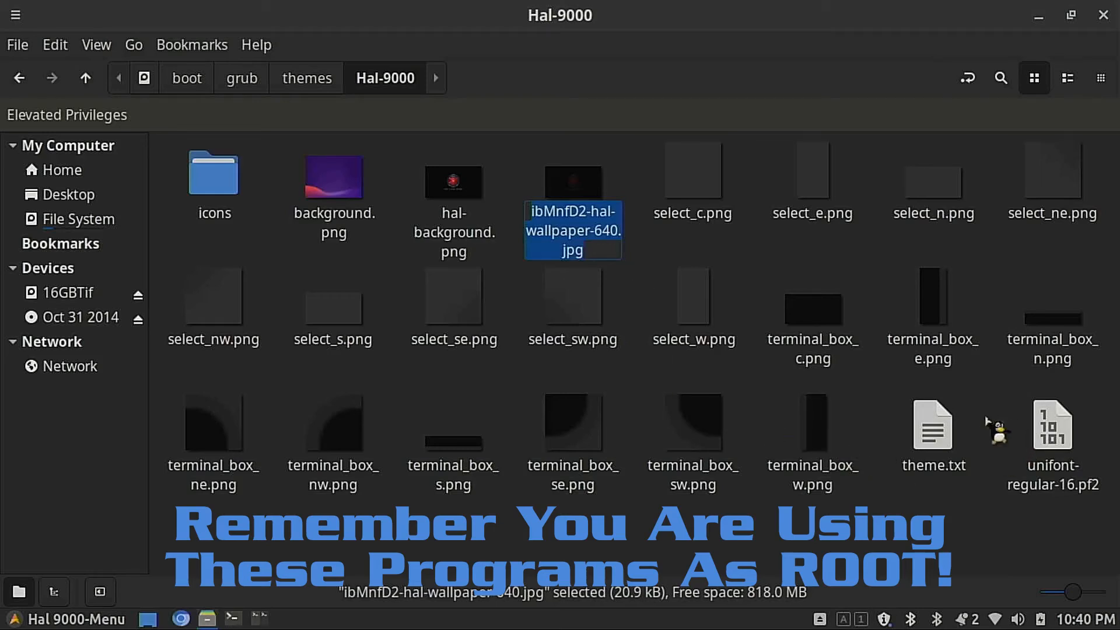
left_click(930, 441)
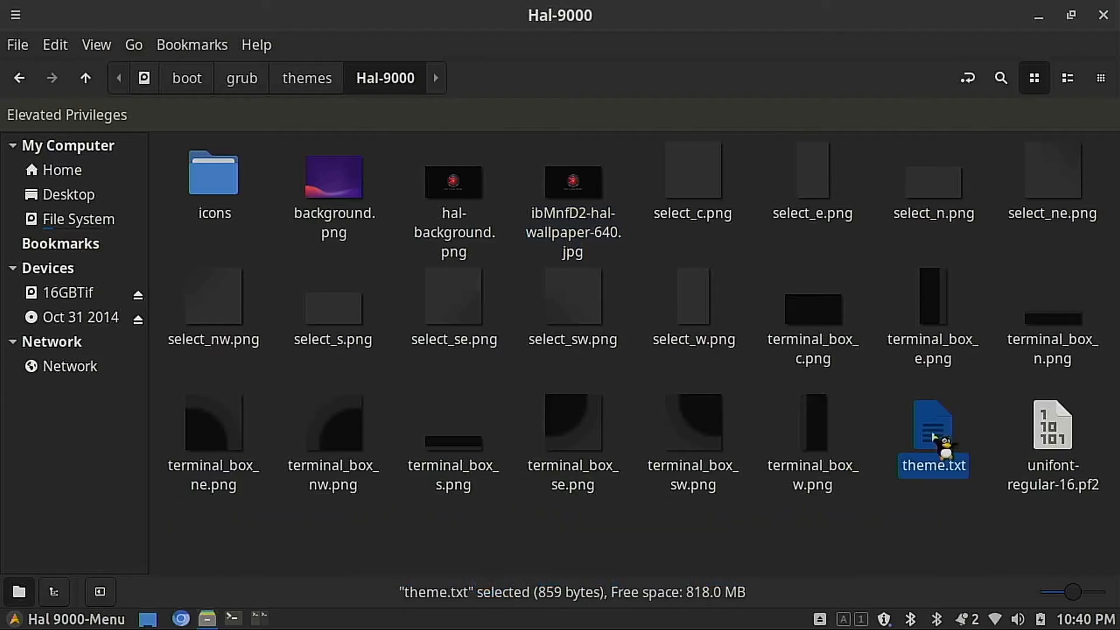
right_click(927, 430)
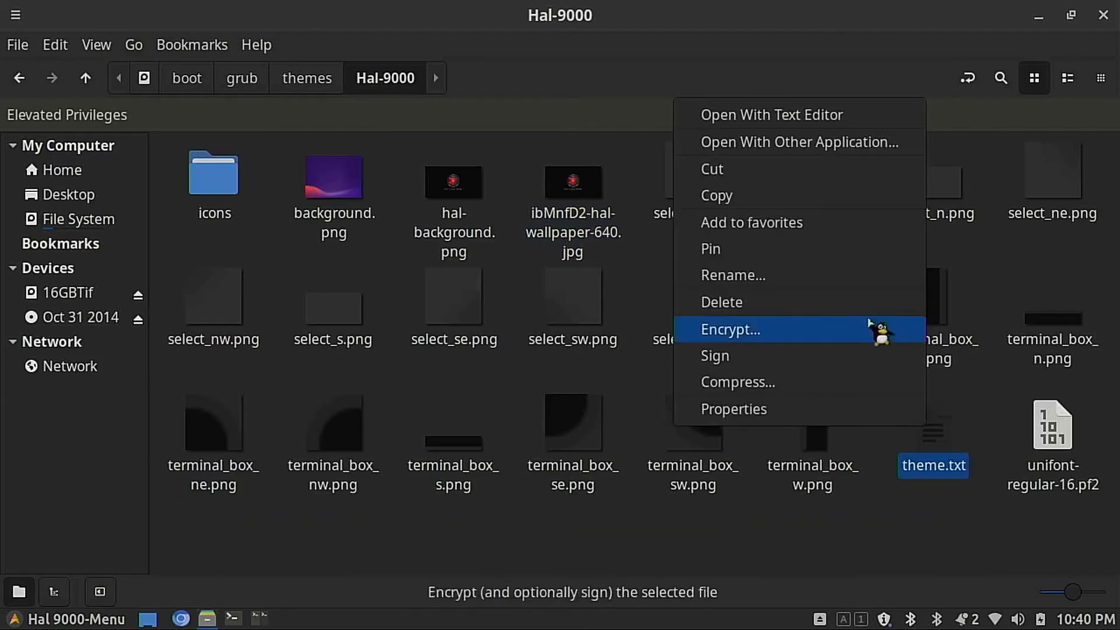
left_click(871, 116)
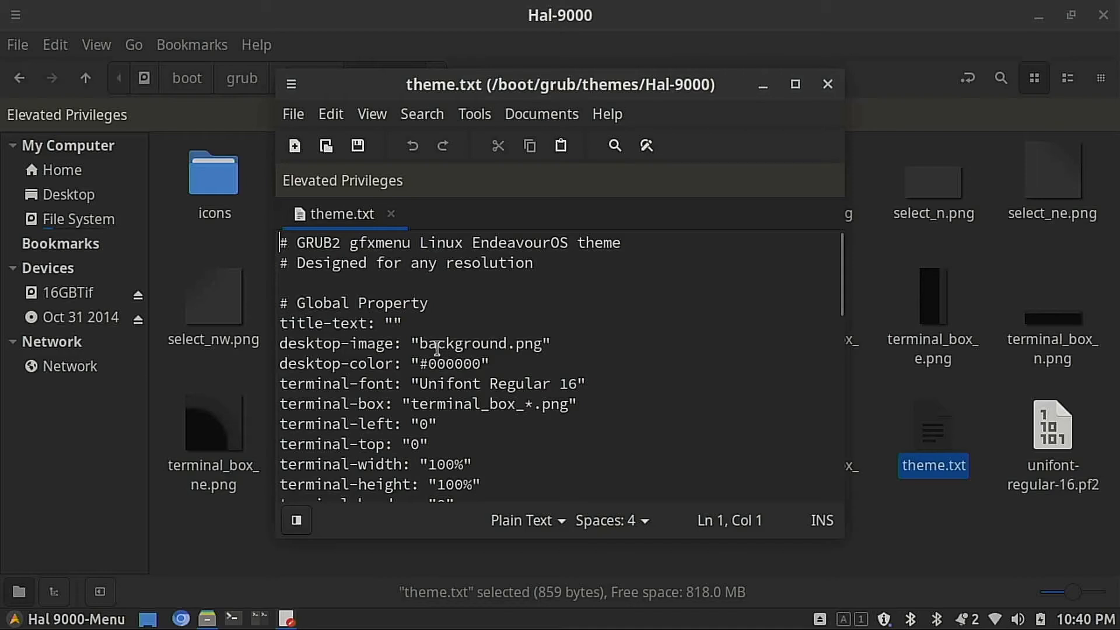
Step: Add a new line below title-text in theme.txt containing the file name ibMnfD2-hal-wallpaper-640.jpg
left_click(431, 321)
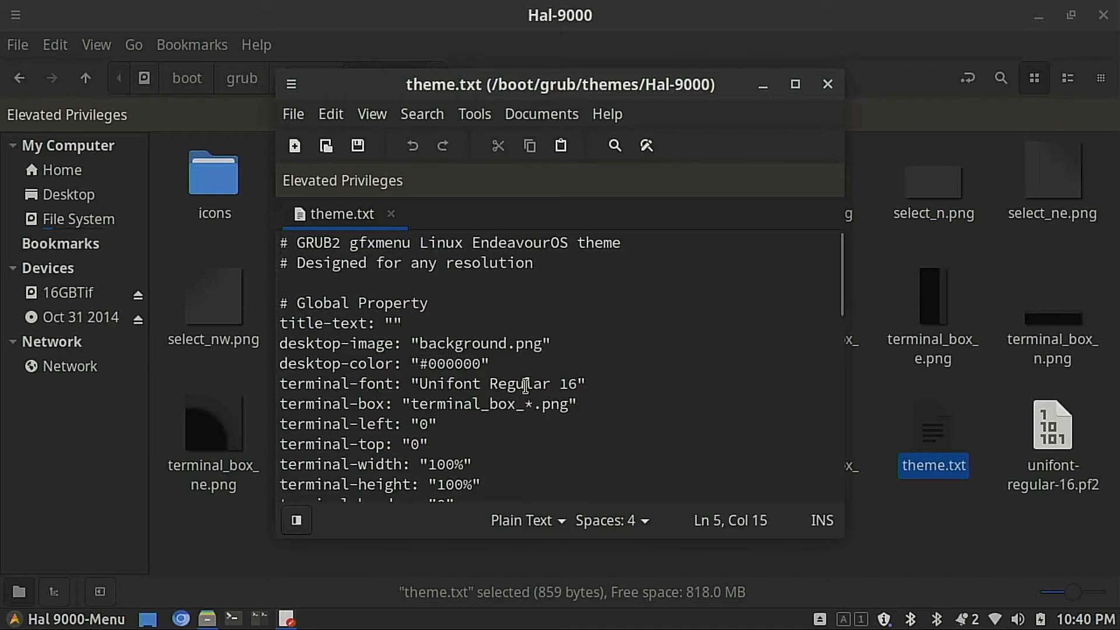
key("Return")
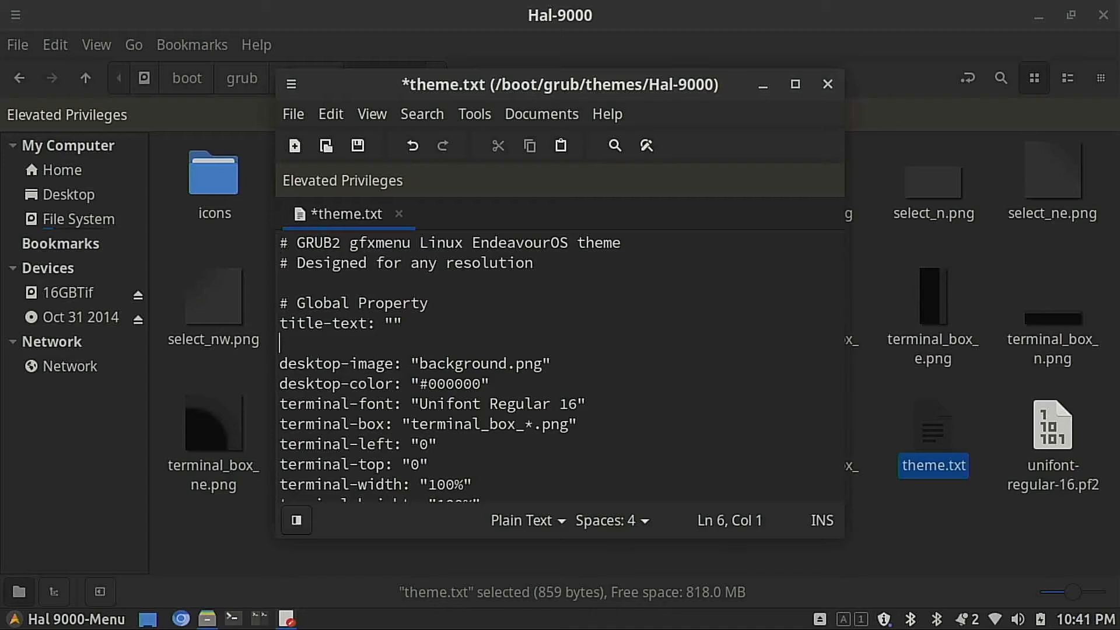
key("ctrl+v")
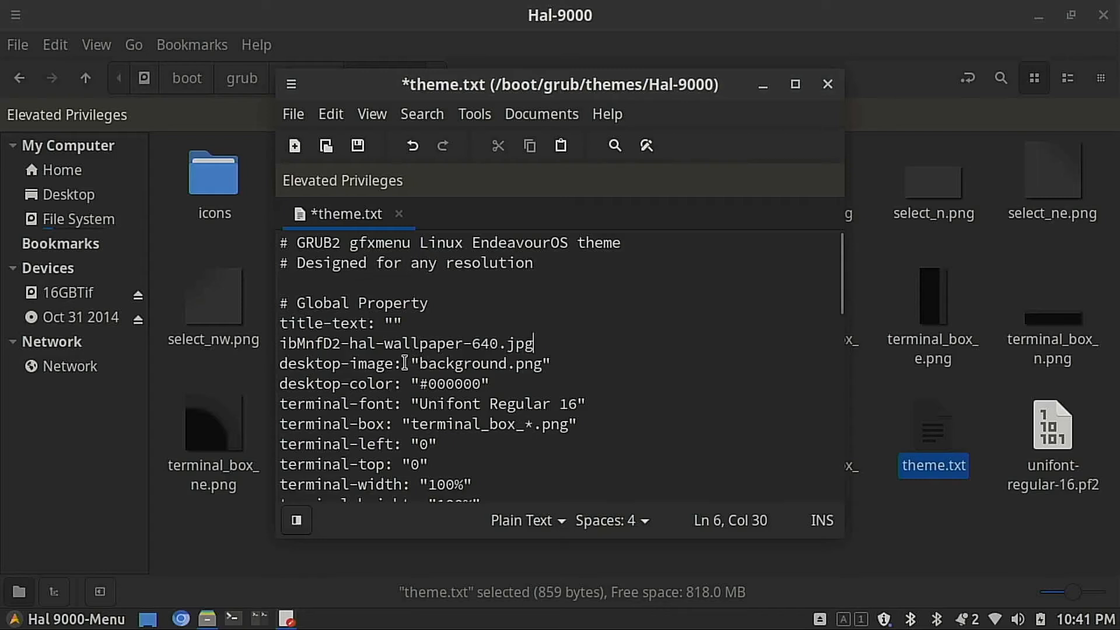
Step: Copy the desktop-image: " prefix from the background.png line and comment that line out with #
left_click(409, 363)
key("Right")
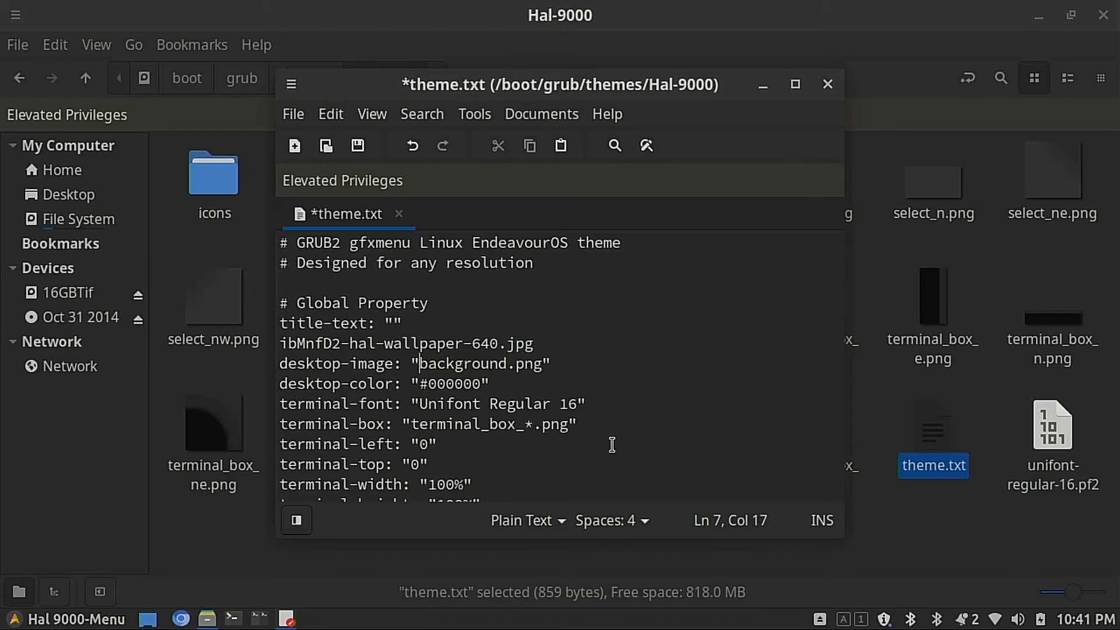
key("shift+Home")
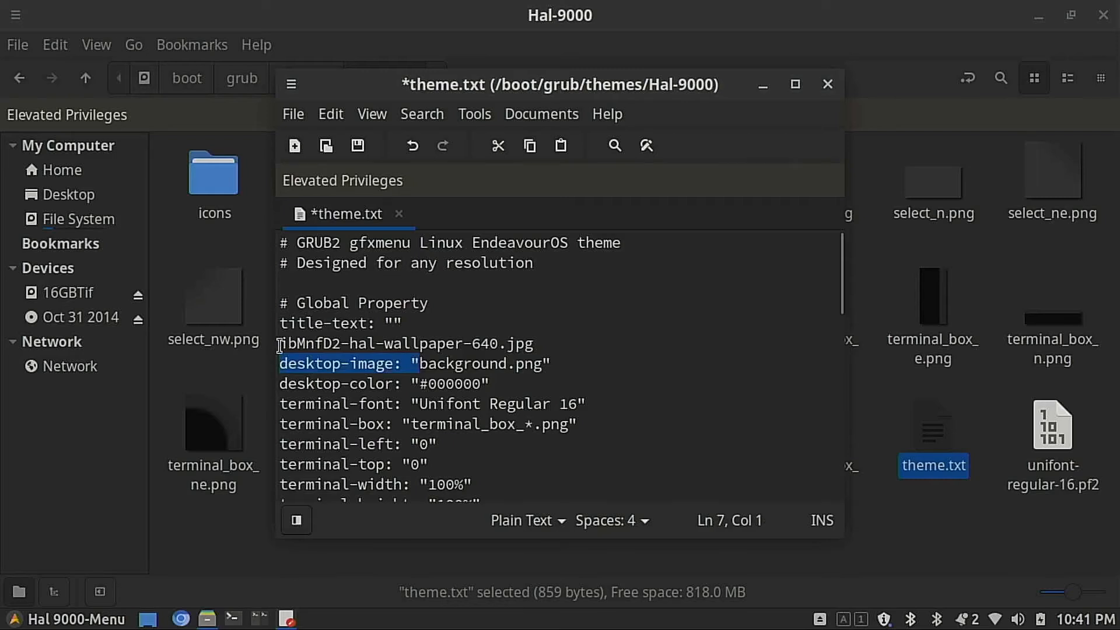
key("Left")
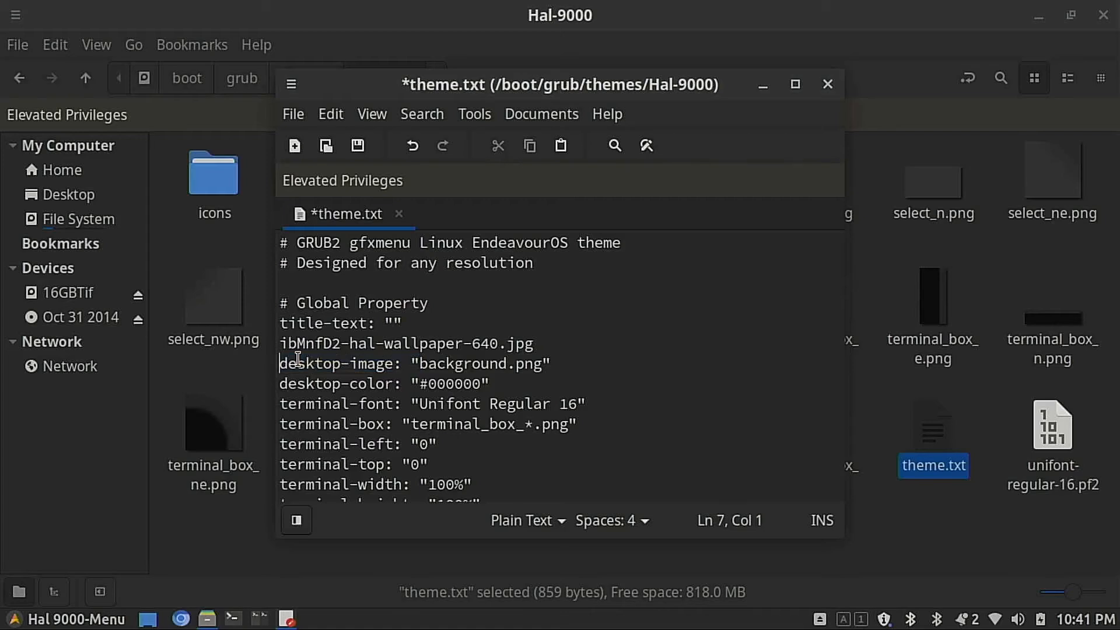
type("#")
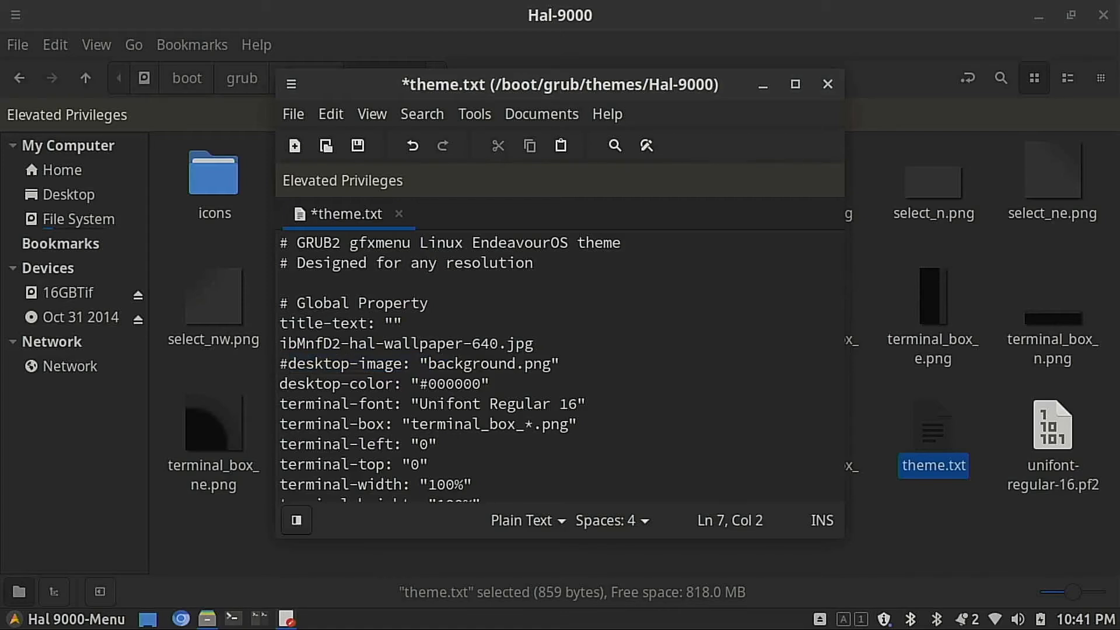
Step: Complete the new wallpaper line so that it reads desktop-image: "ibMnfD2-hal-wallpaper-640.jpg"
key("Up")
key("Left")
key("ctrl+v")
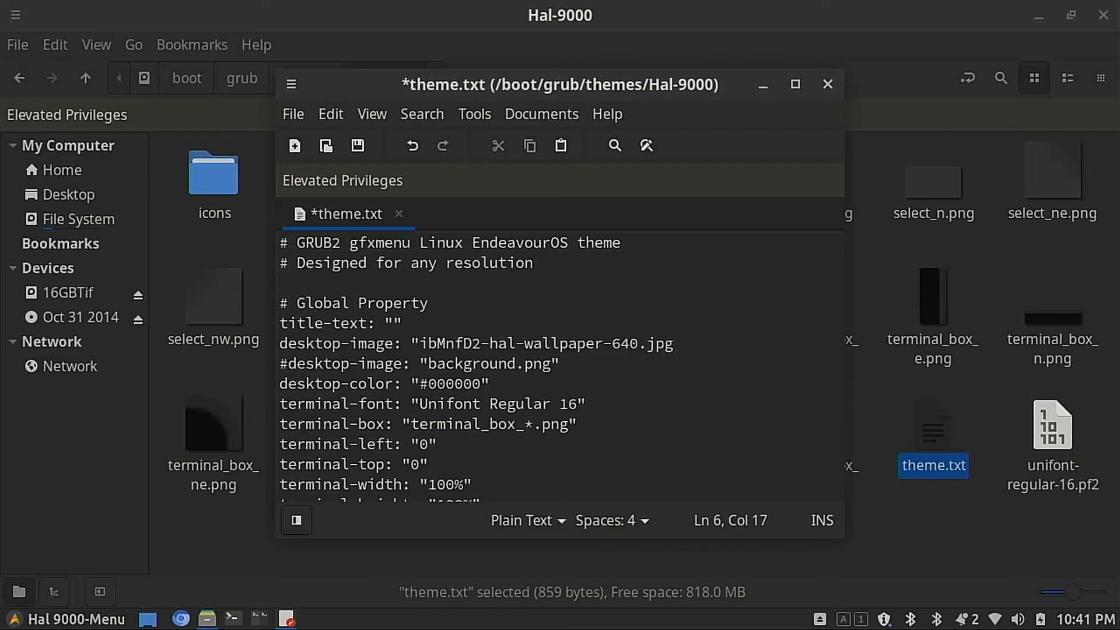
key("End")
type("\"")
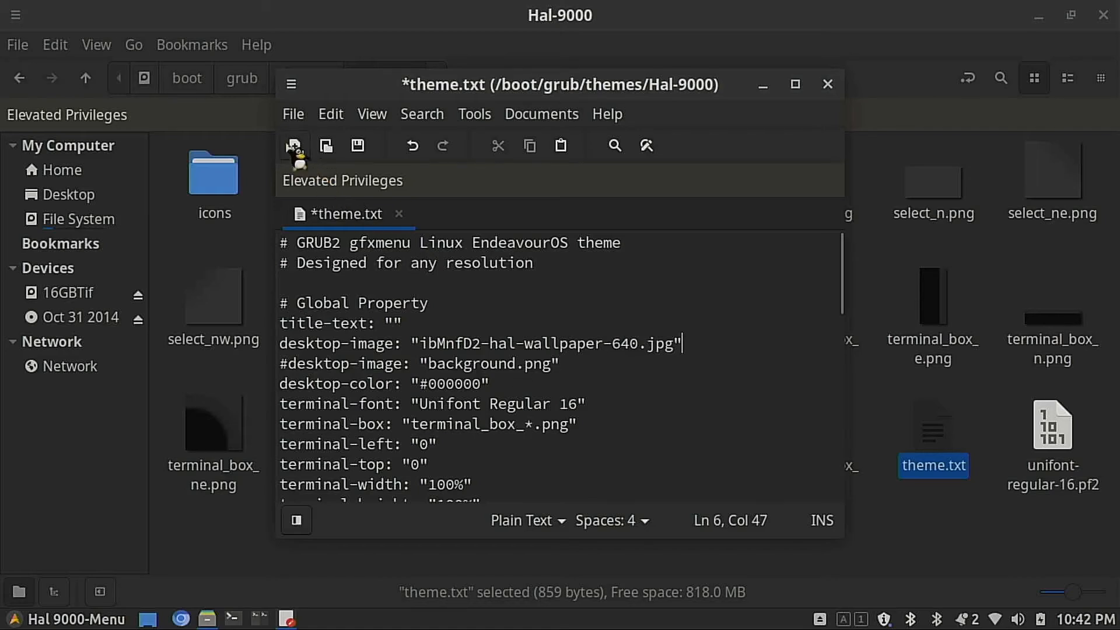
Step: Save the edited theme.txt and close the text editor
left_click(296, 113)
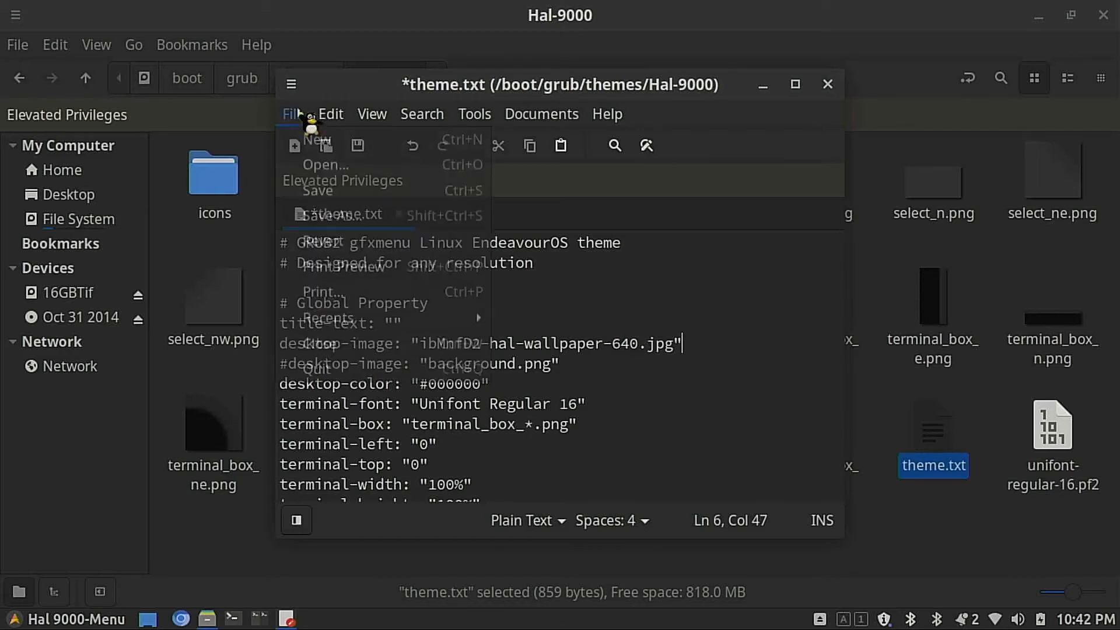
left_click(316, 201)
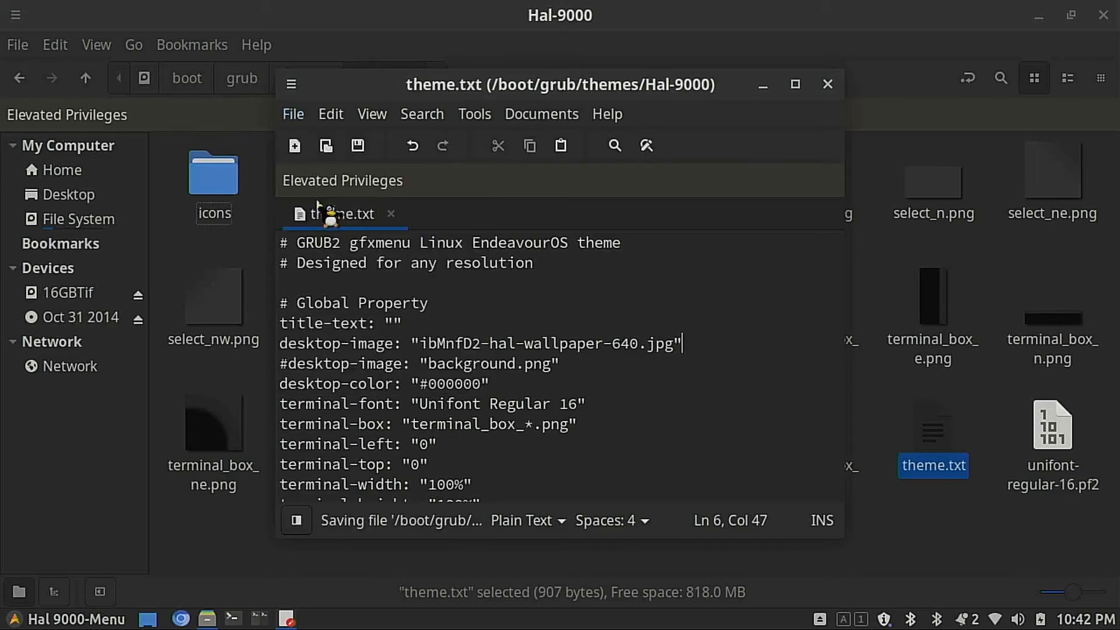
left_click(828, 85)
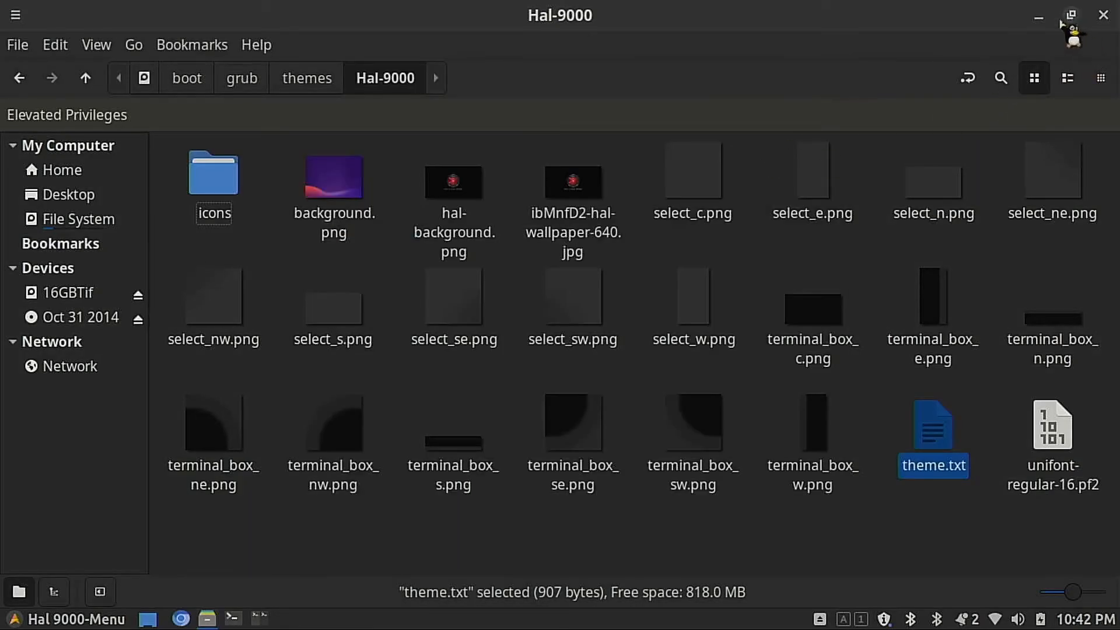
Step: Minimize the file manager and launch Grub Customizer by searching the applications for grub
left_click(1039, 16)
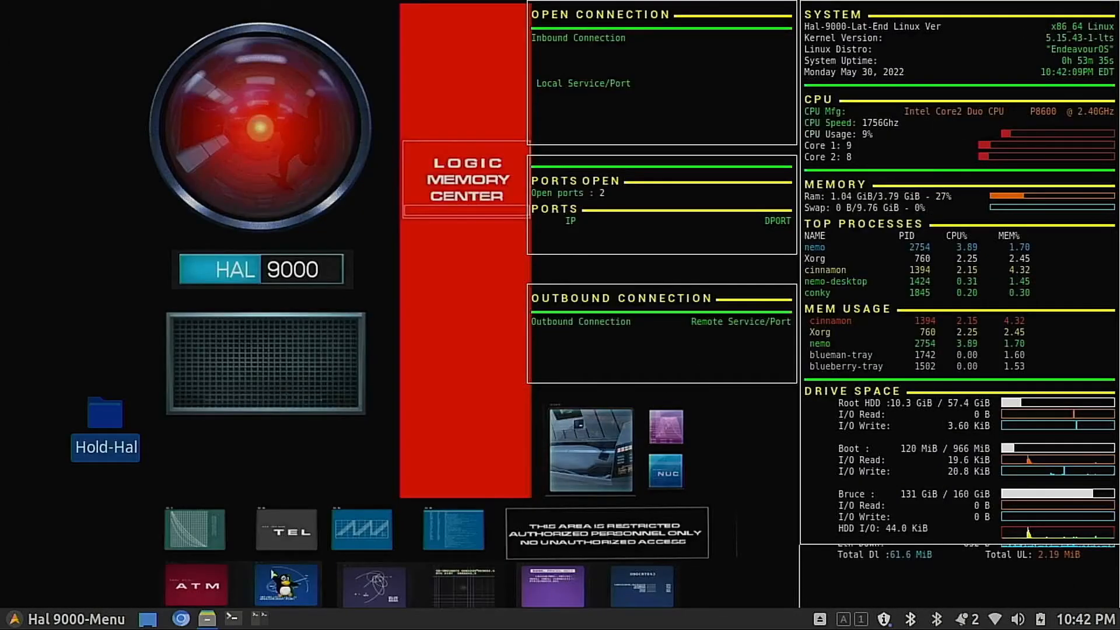
key("super")
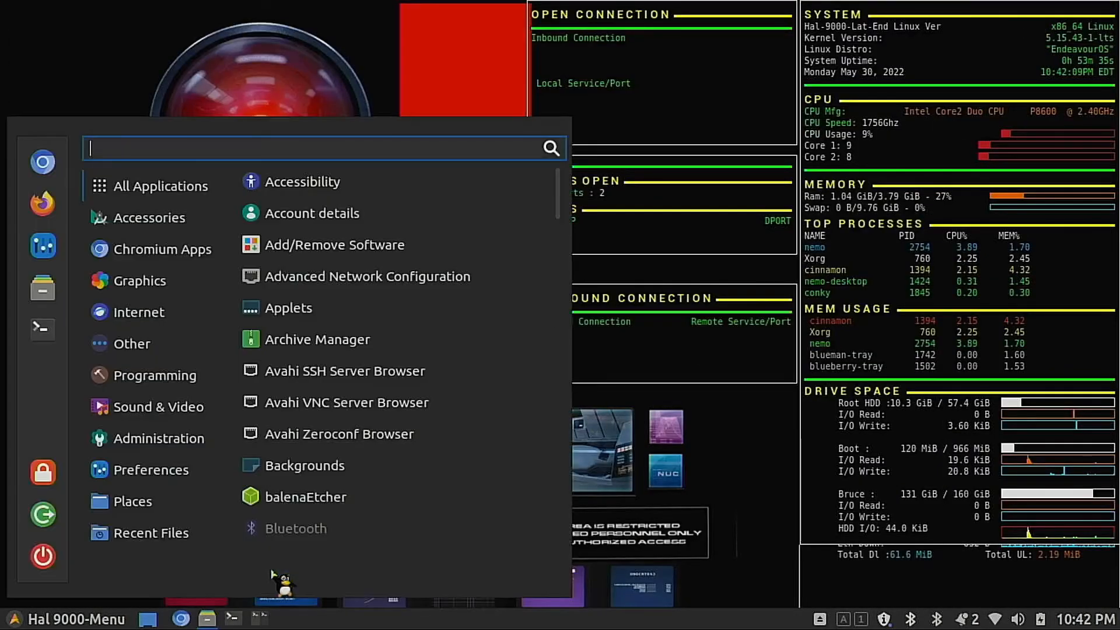
type("gru")
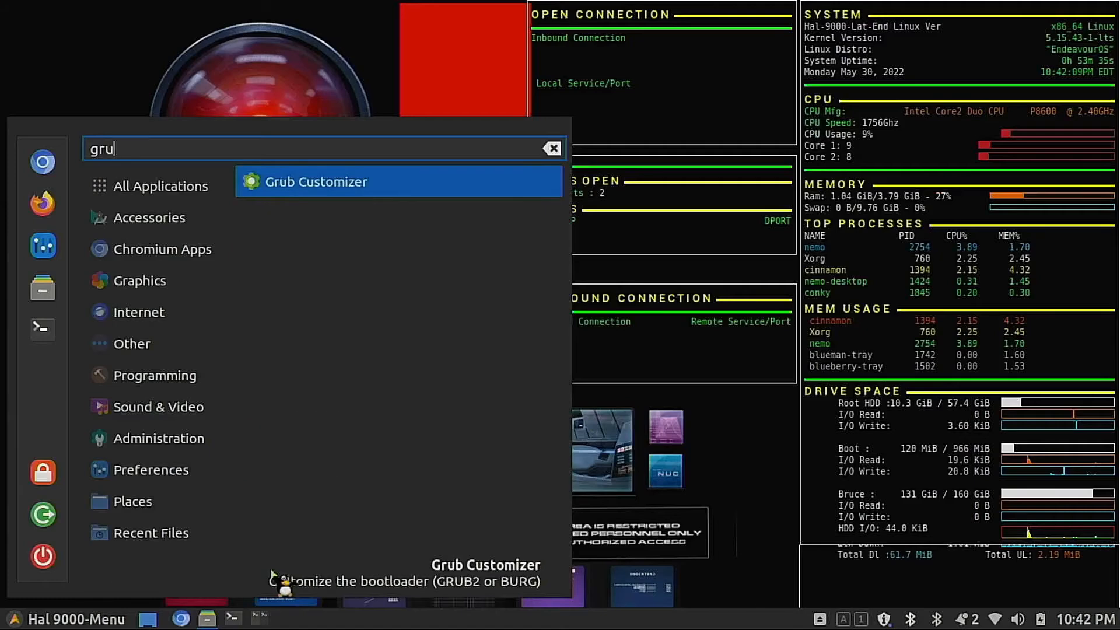
type("b")
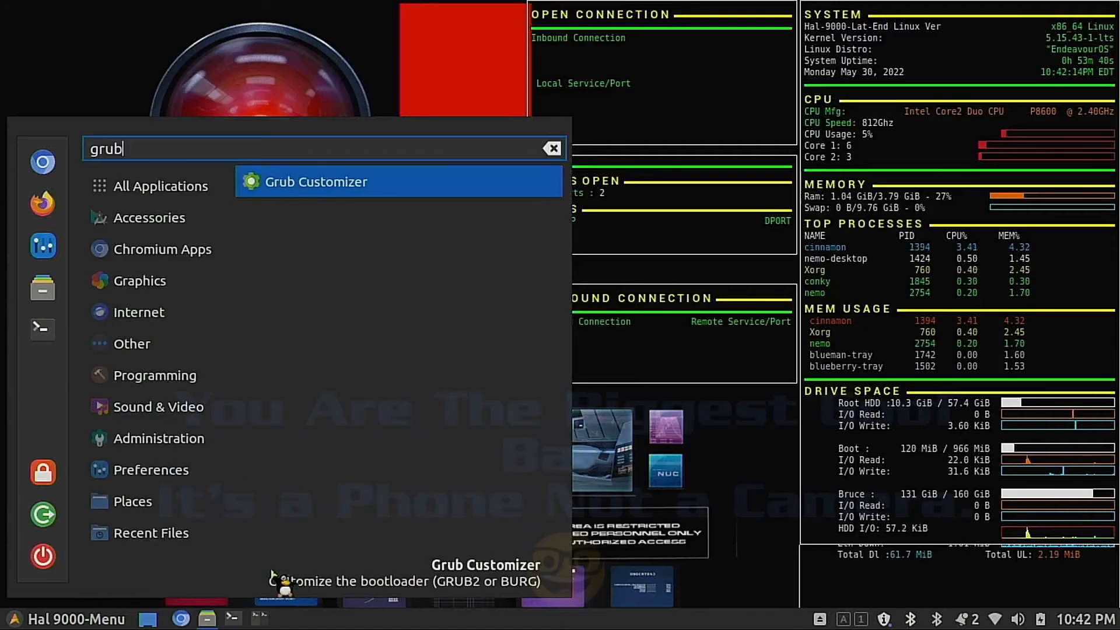
key("Return")
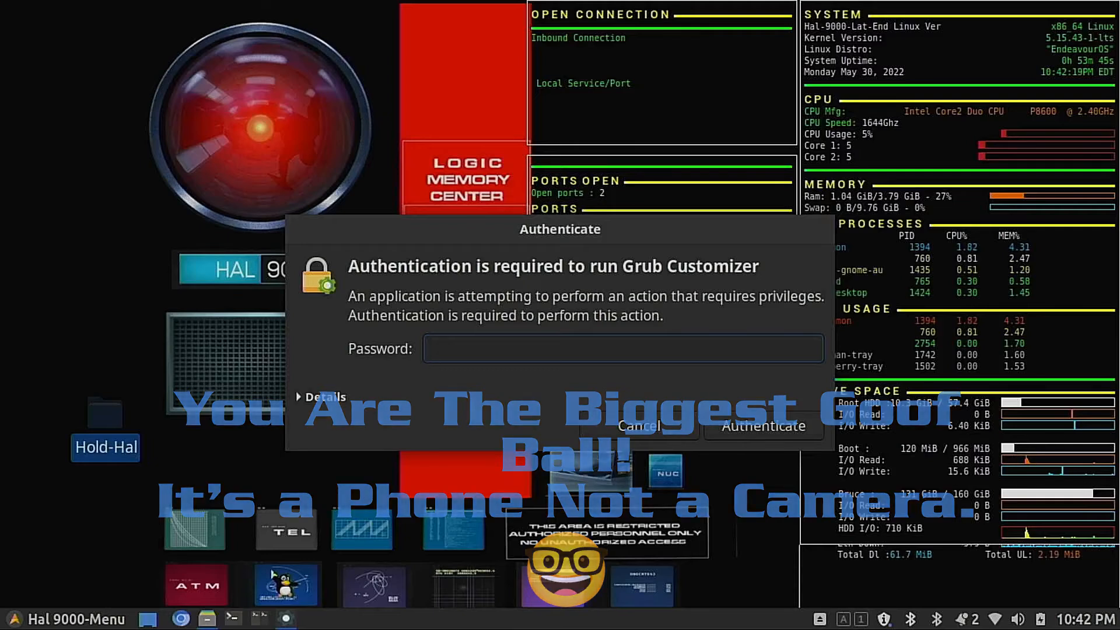
Step: Enter the account password in the authentication dialog to authorize running Grub Customizer
type("••••")
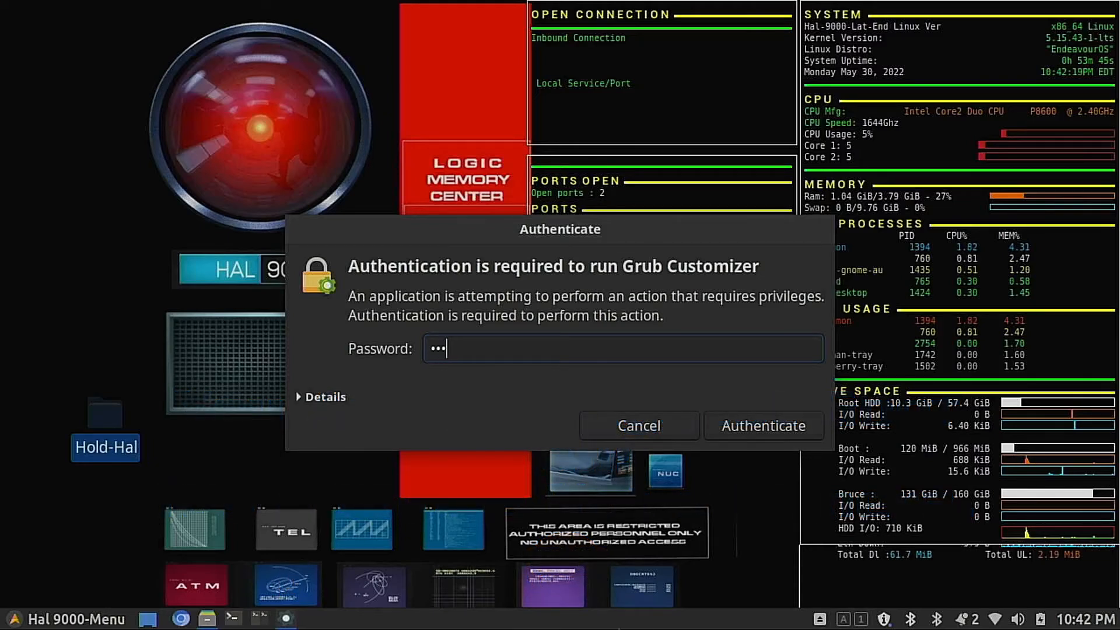
type("•••")
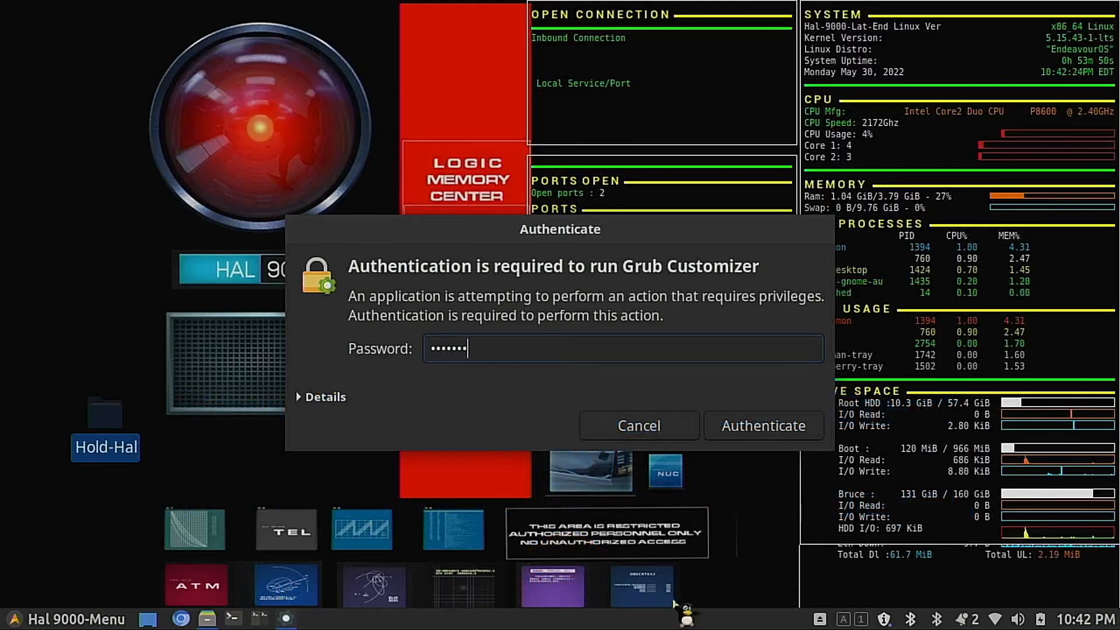
type("•")
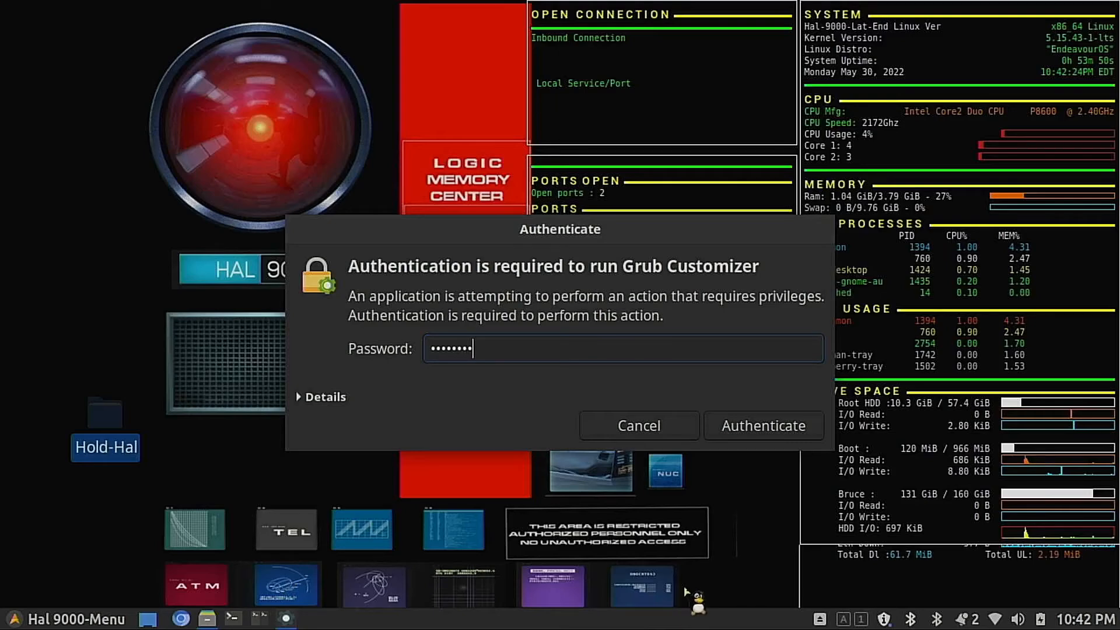
key("Return")
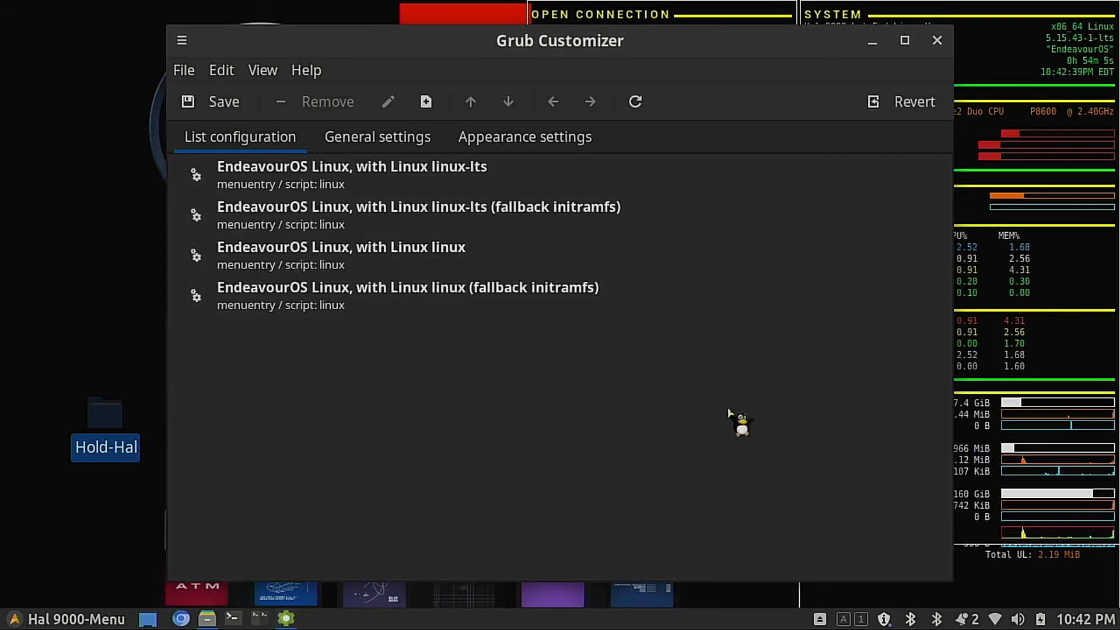
Step: Change the GRUB theme in the appearance settings to Hal-9000 and preview its ibMnfD2-hal-wallpaper-640 image
left_click(581, 144)
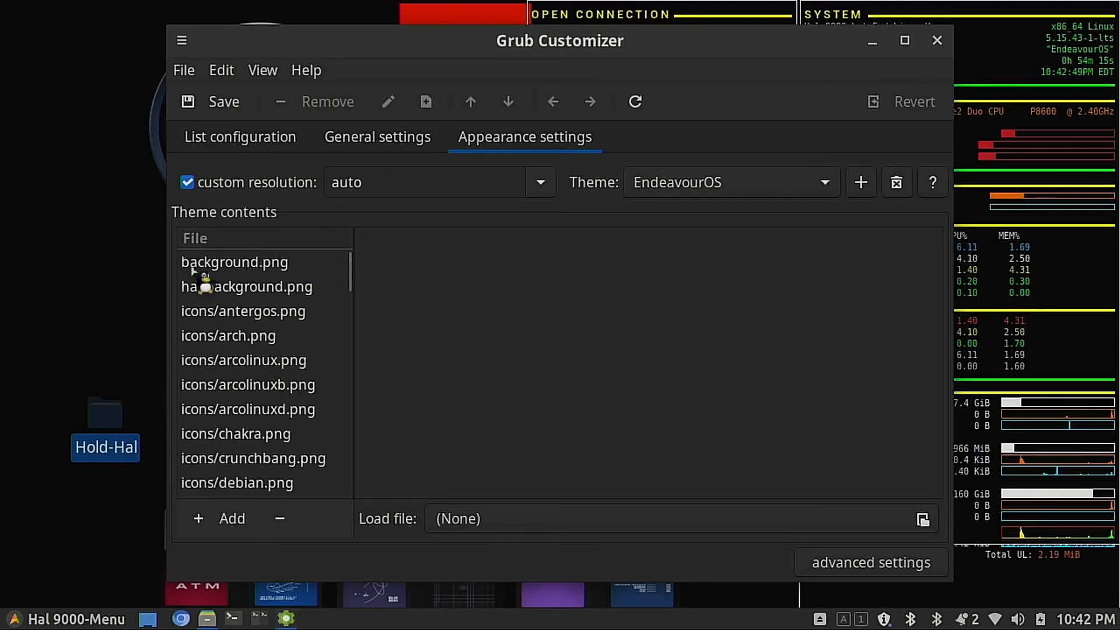
scroll(227, 391, "down", 5)
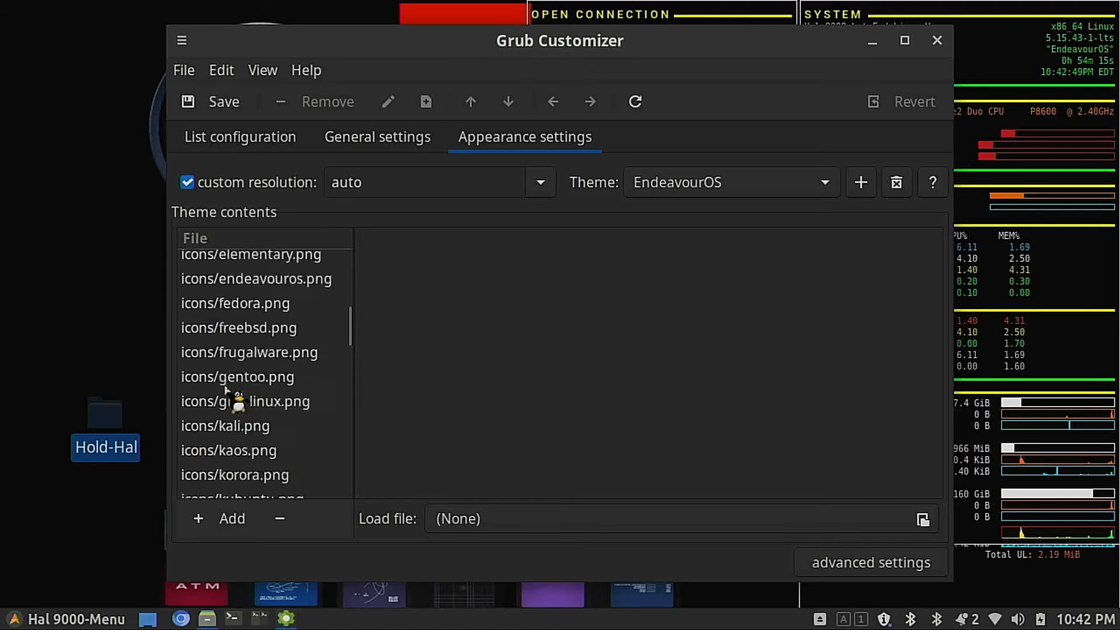
scroll(226, 389, "down", 5)
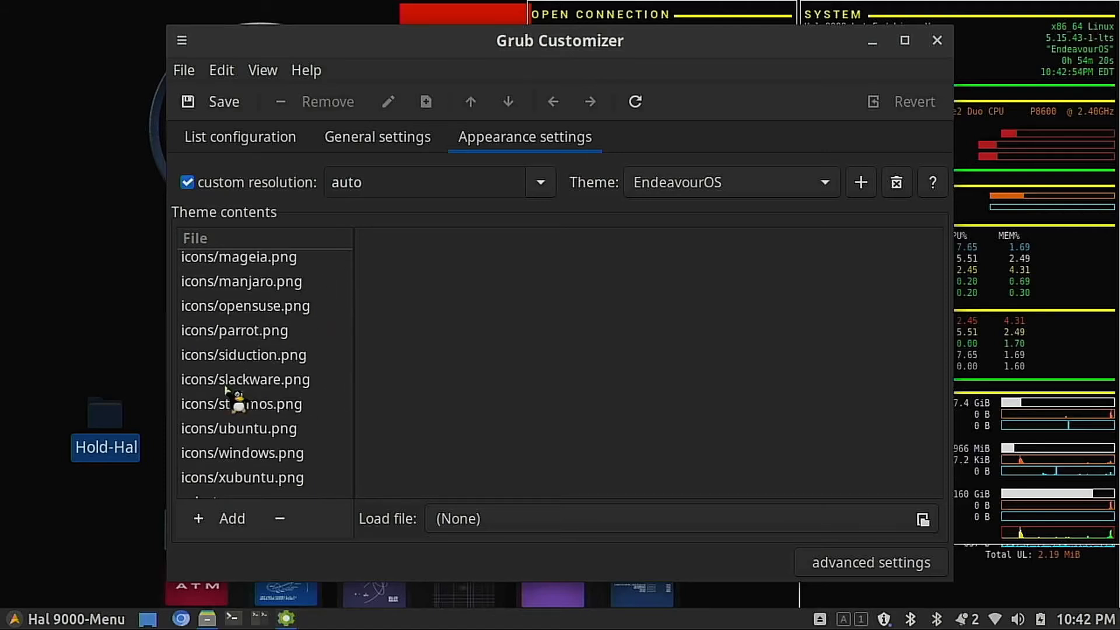
scroll(227, 390, "down", 7)
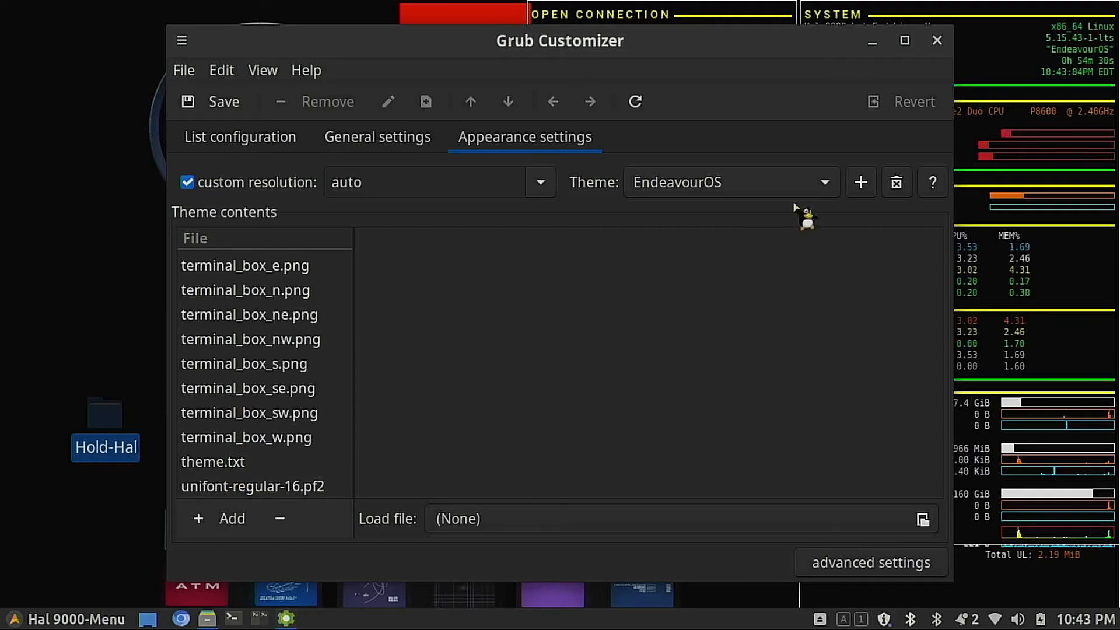
left_click(824, 183)
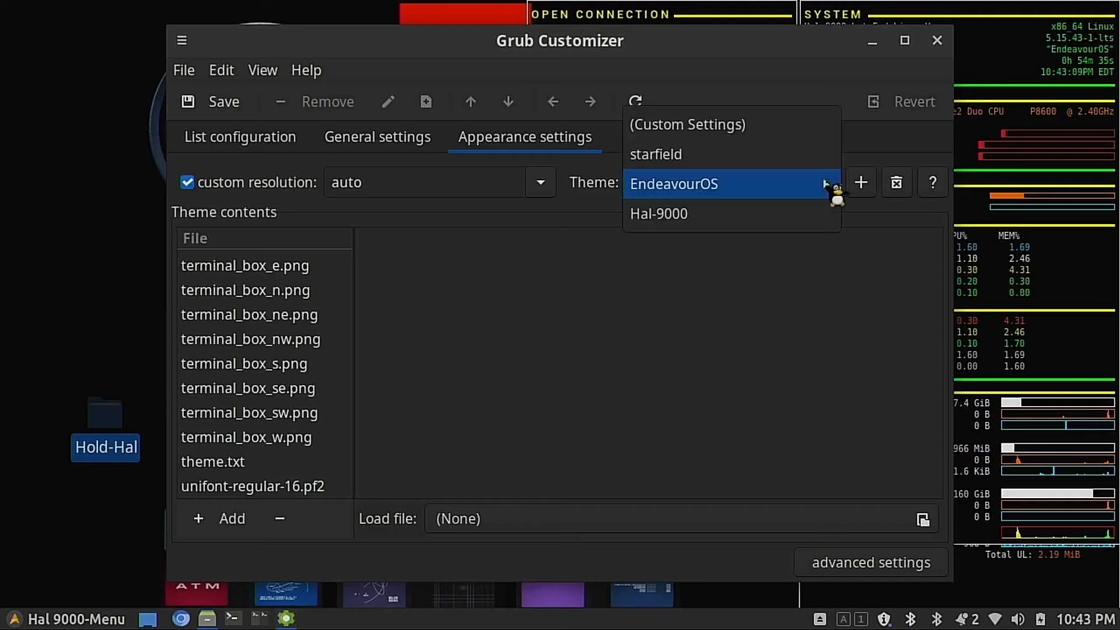
left_click(761, 219)
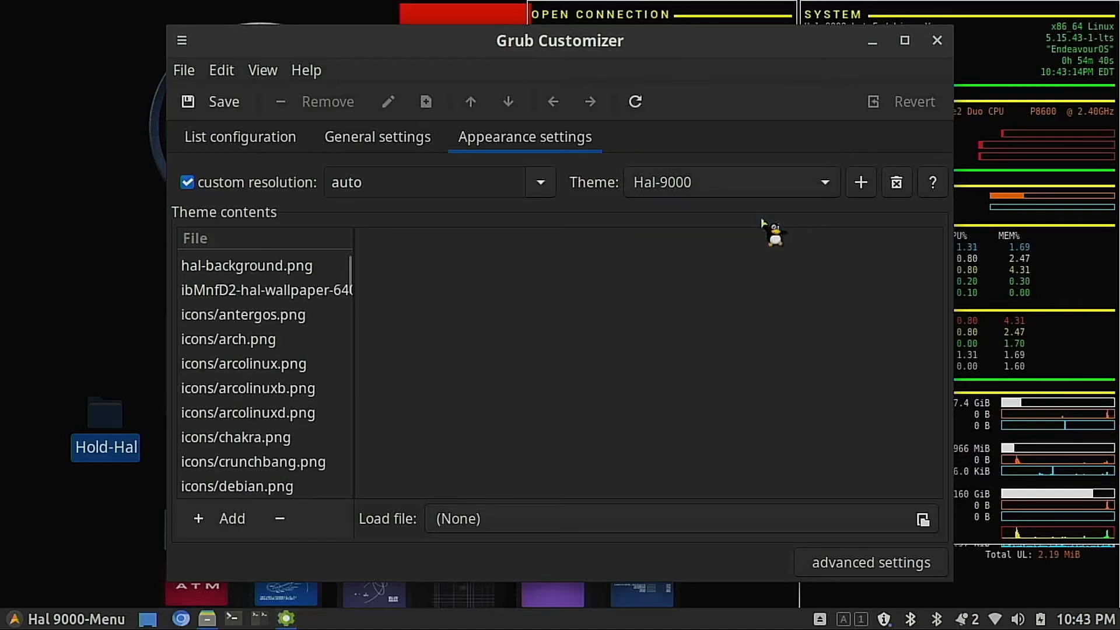
left_click(270, 291)
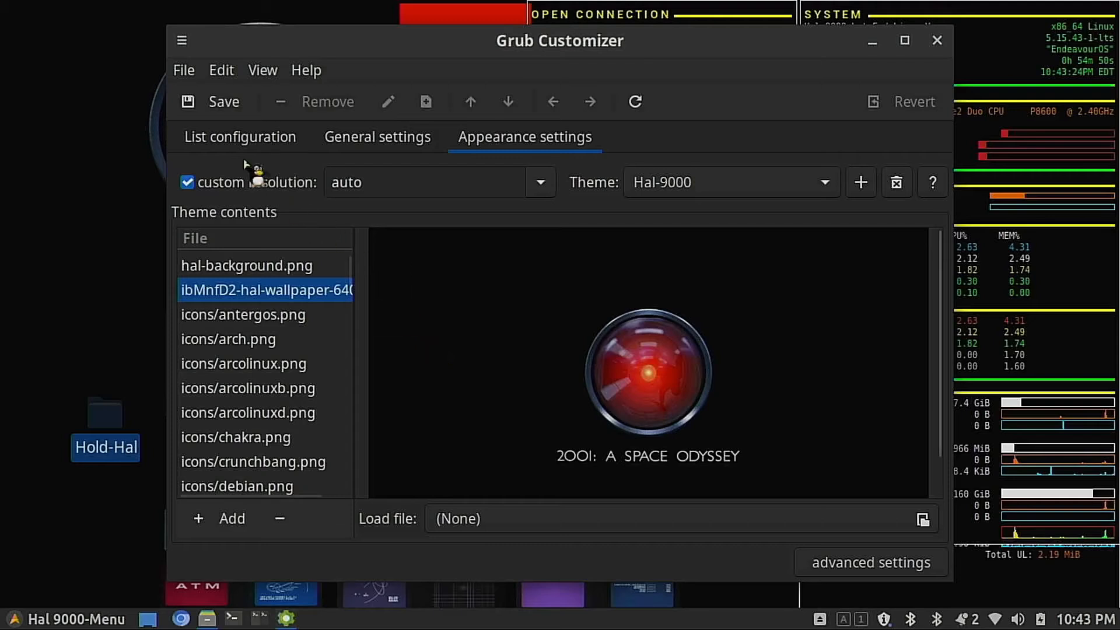
Step: Save the GRUB configuration with the Hal-9000 theme and close Grub Customizer
left_click(215, 102)
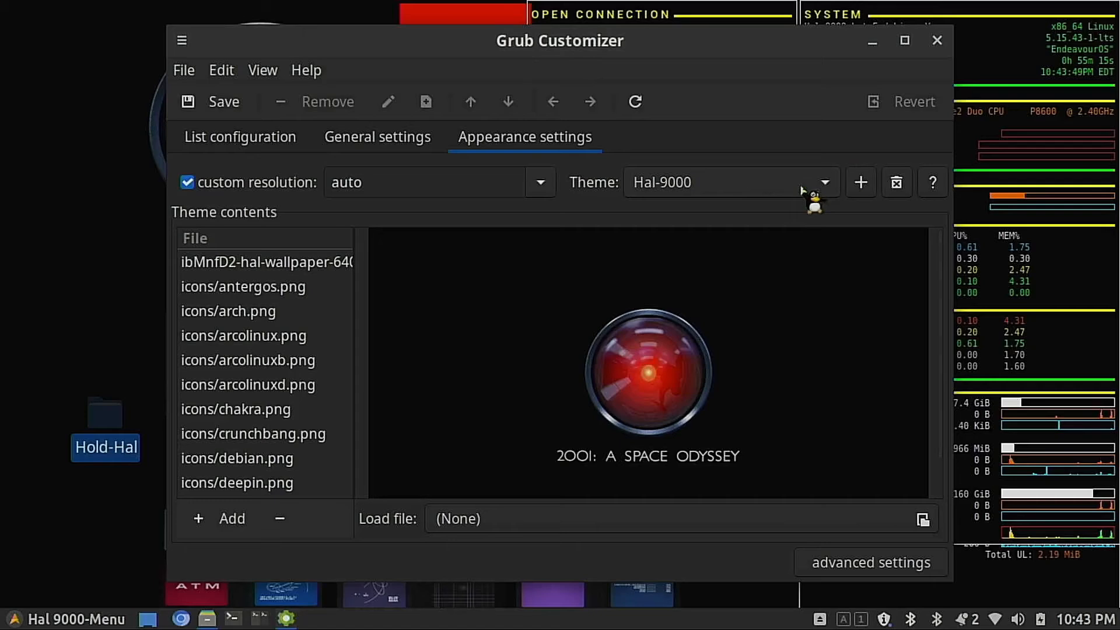
left_click(936, 40)
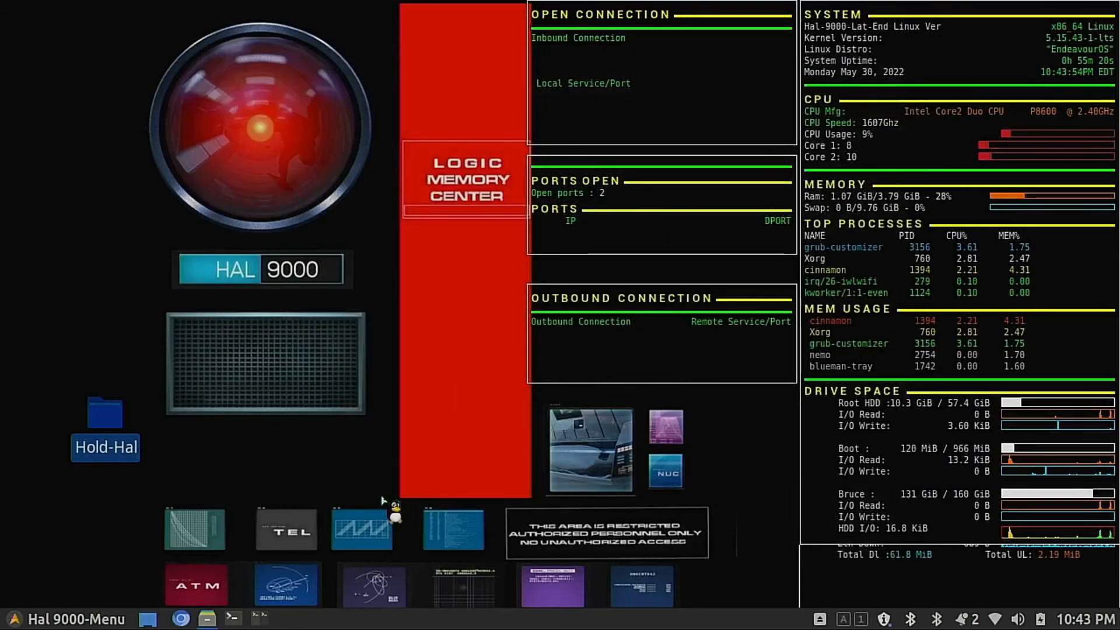